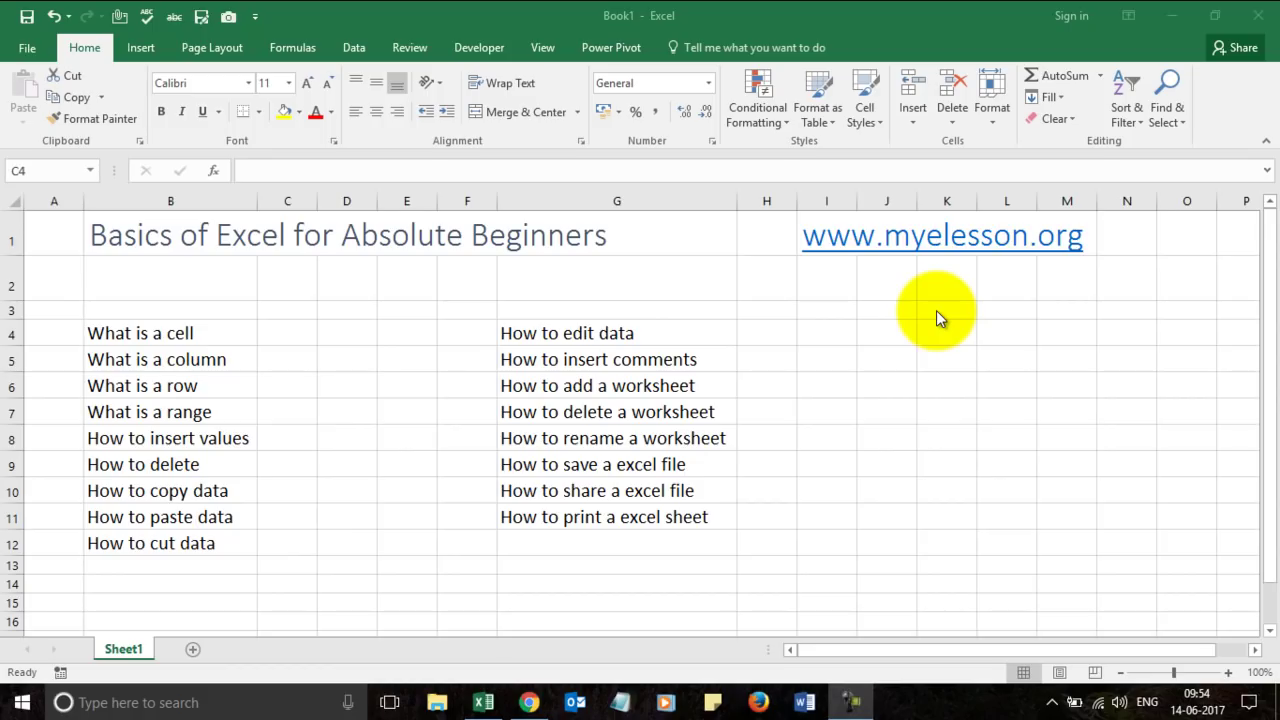
Select single cells one after another around C4, D4, C5 and D5 to examine what a cell is
click(278, 340)
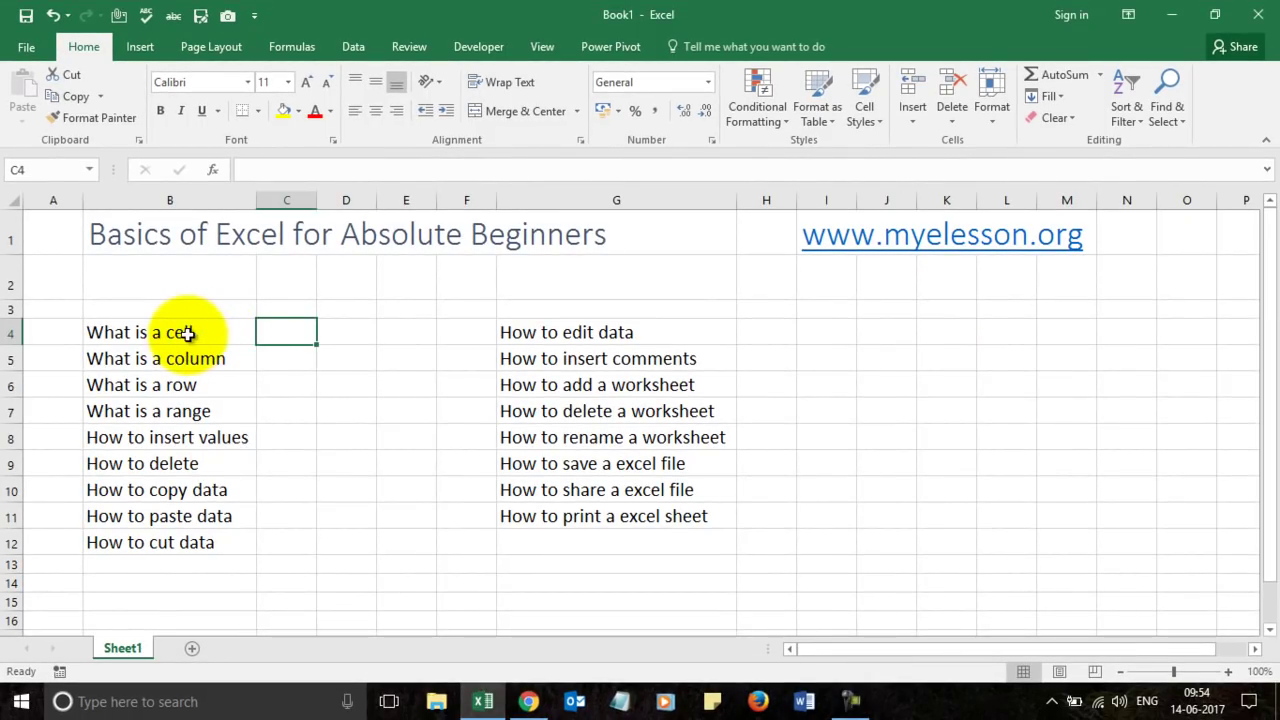
click(346, 336)
click(286, 334)
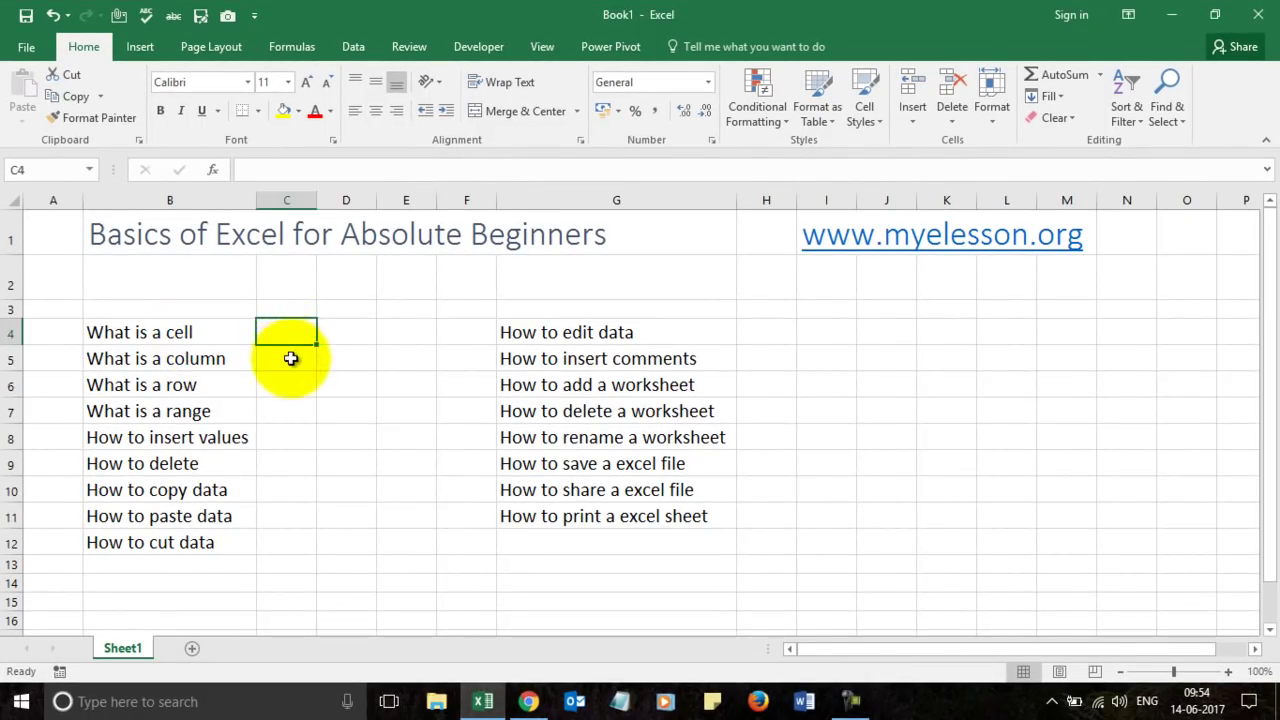
click(289, 357)
click(343, 357)
click(346, 332)
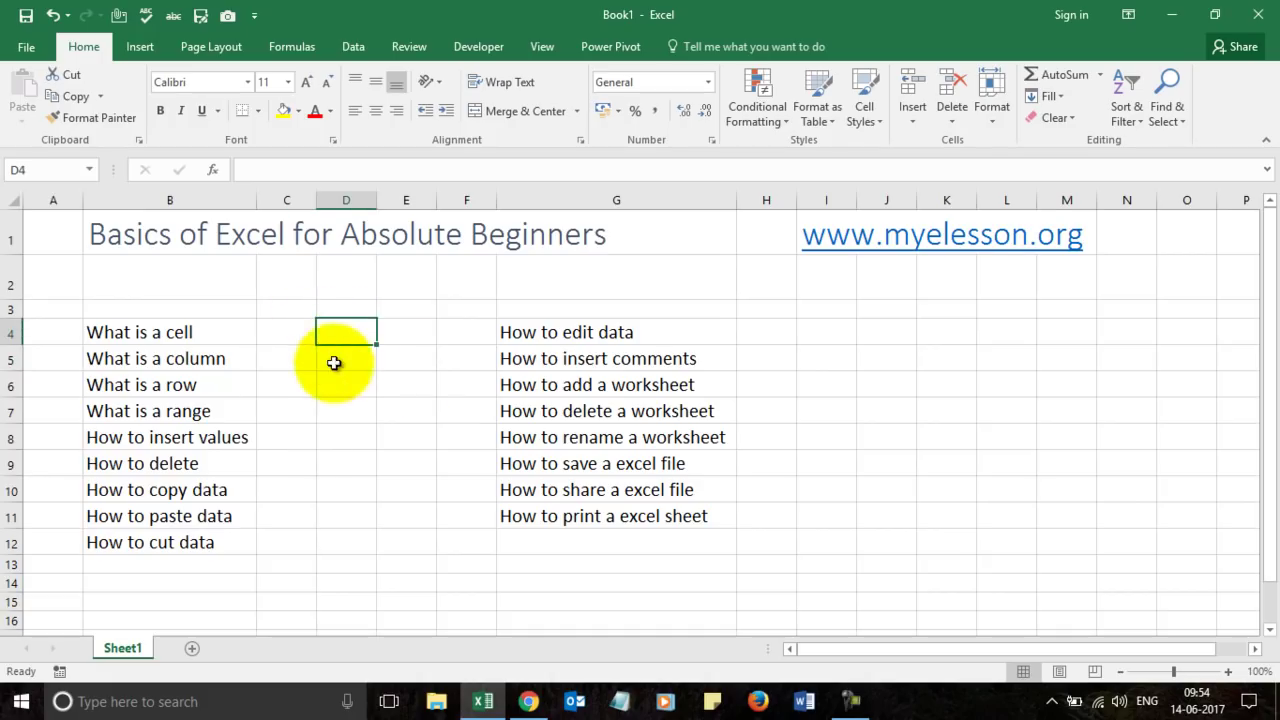
click(346, 360)
click(290, 337)
click(346, 337)
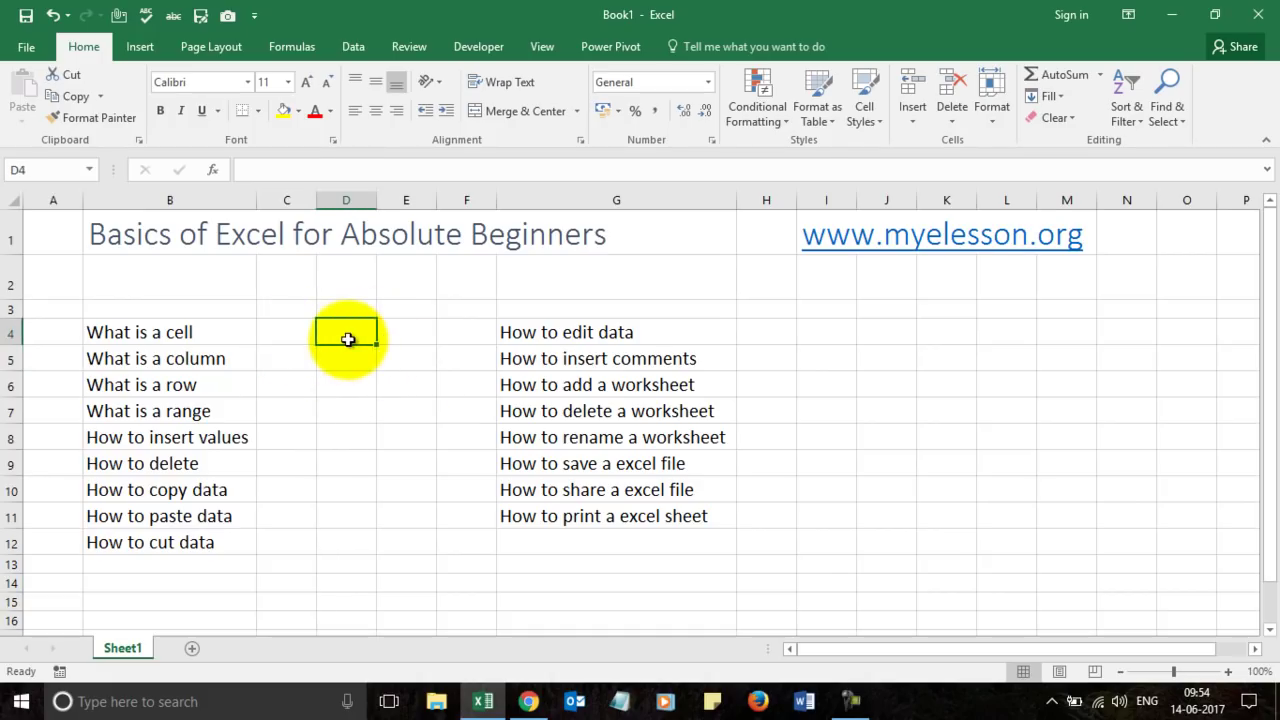
click(333, 359)
click(275, 330)
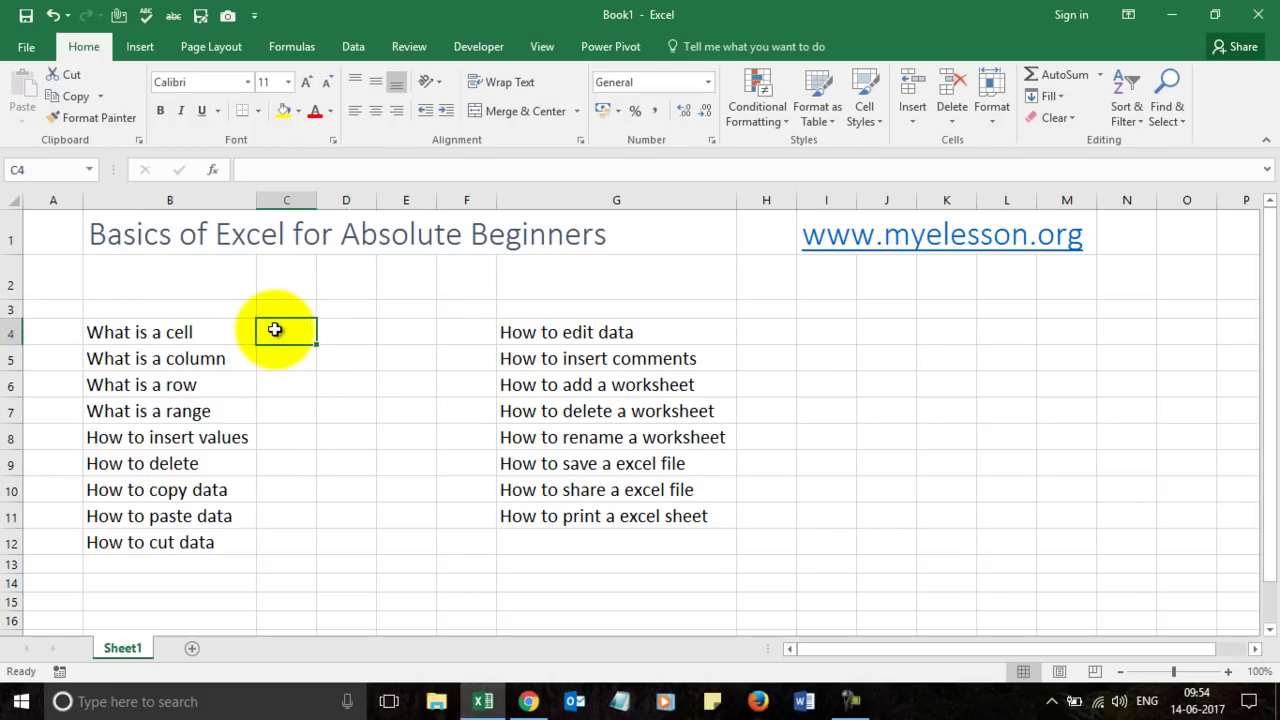
click(328, 335)
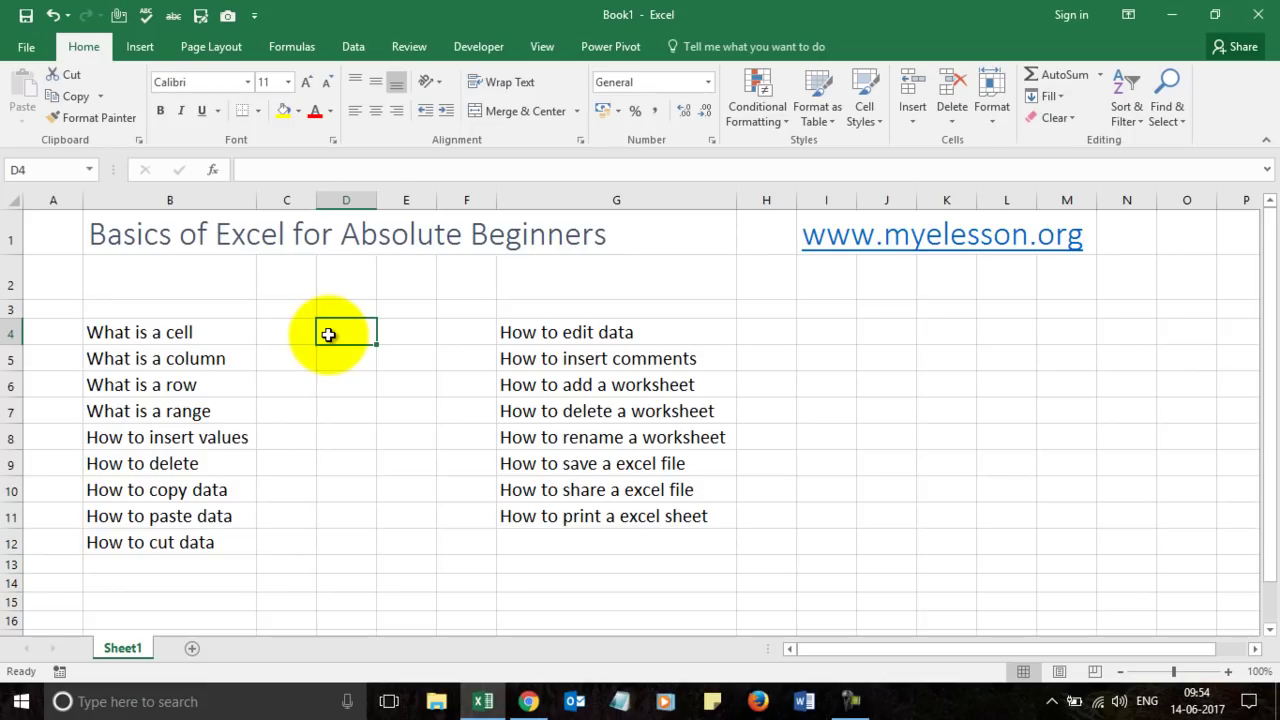
click(274, 334)
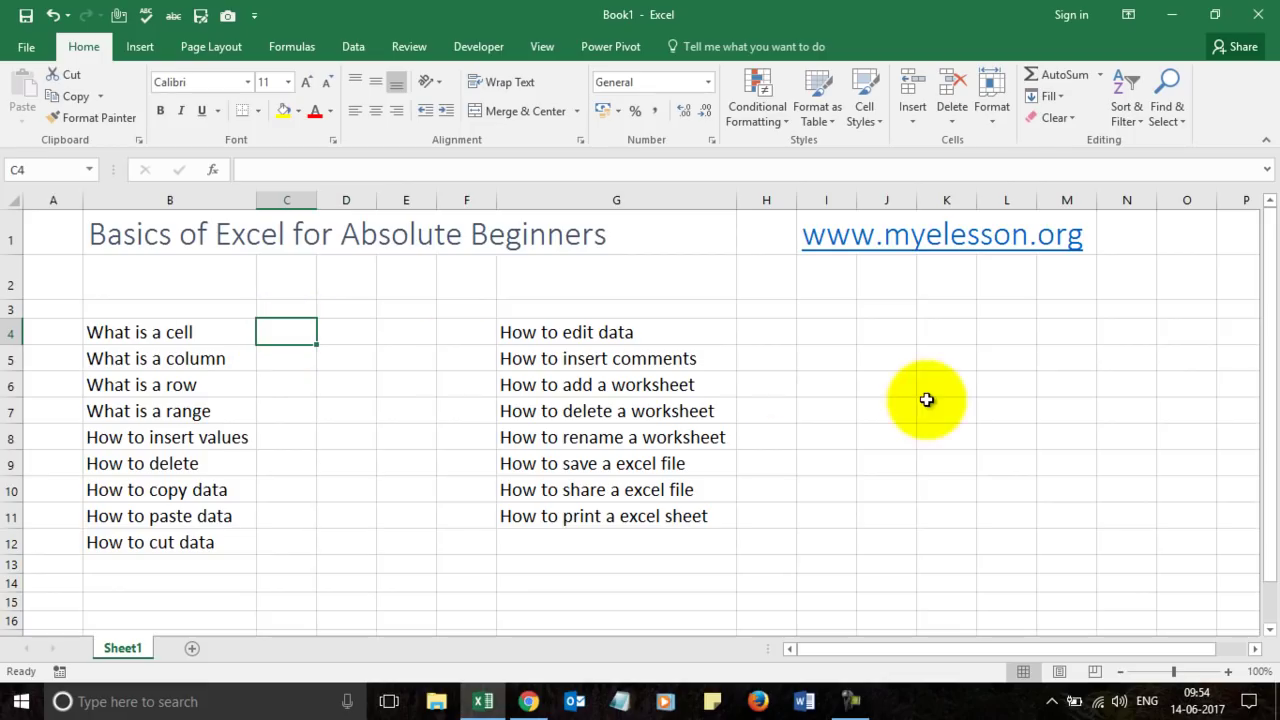
click(305, 564)
Enter 1 in cell D4, b in D5 and @ in D6
click(318, 331)
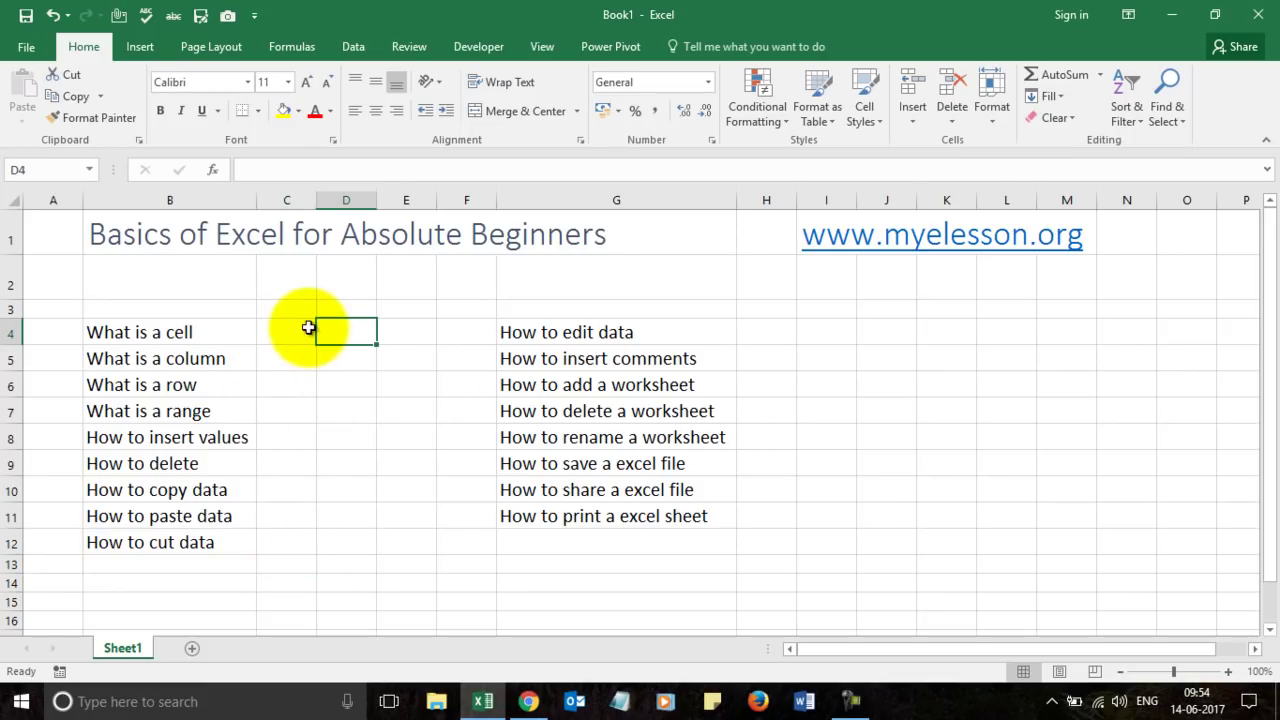
text(1)
click(337, 355)
text(2)
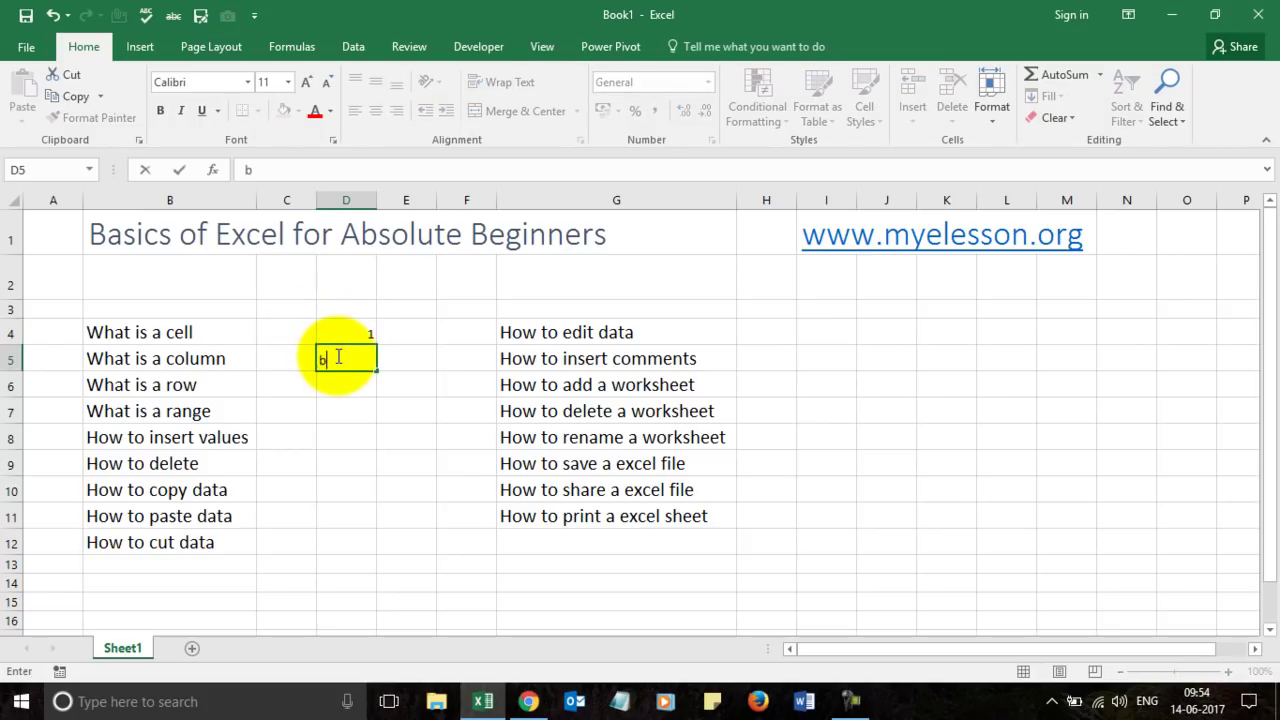
click(342, 392)
text(2)
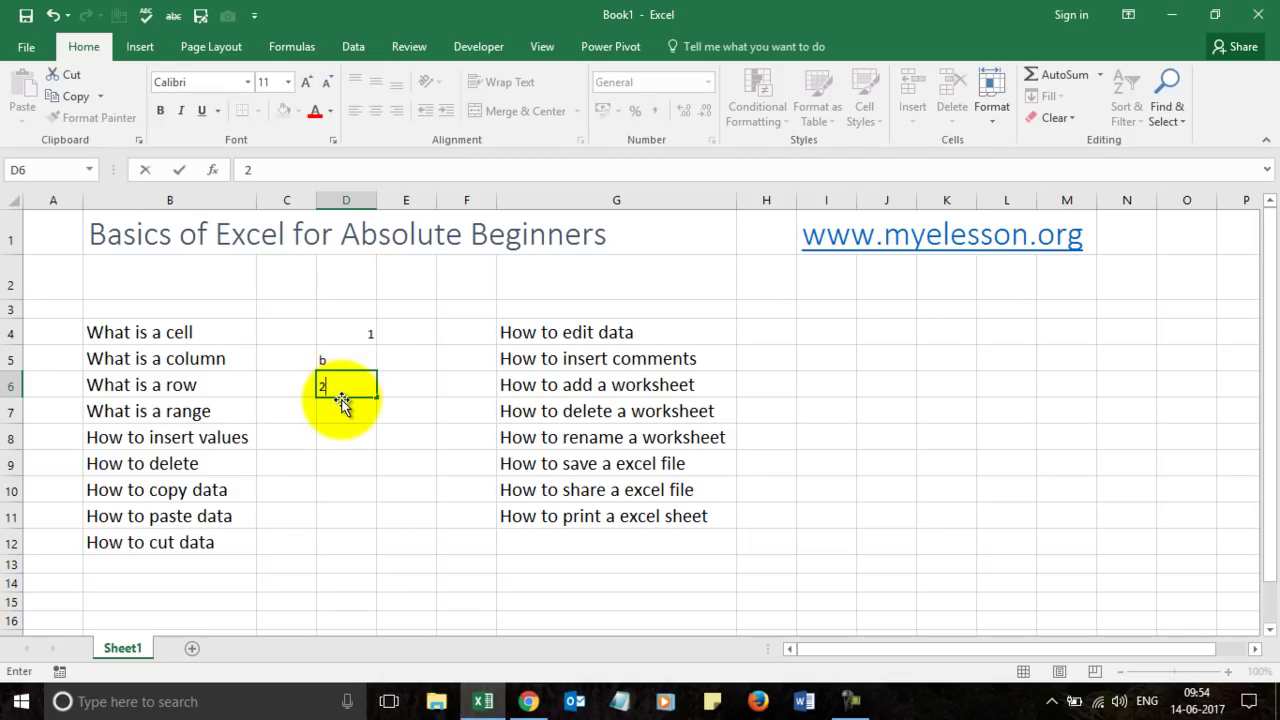
Enter the formula =SUM(1+1) in cell D7 and select that cell to show its formula
click(357, 409)
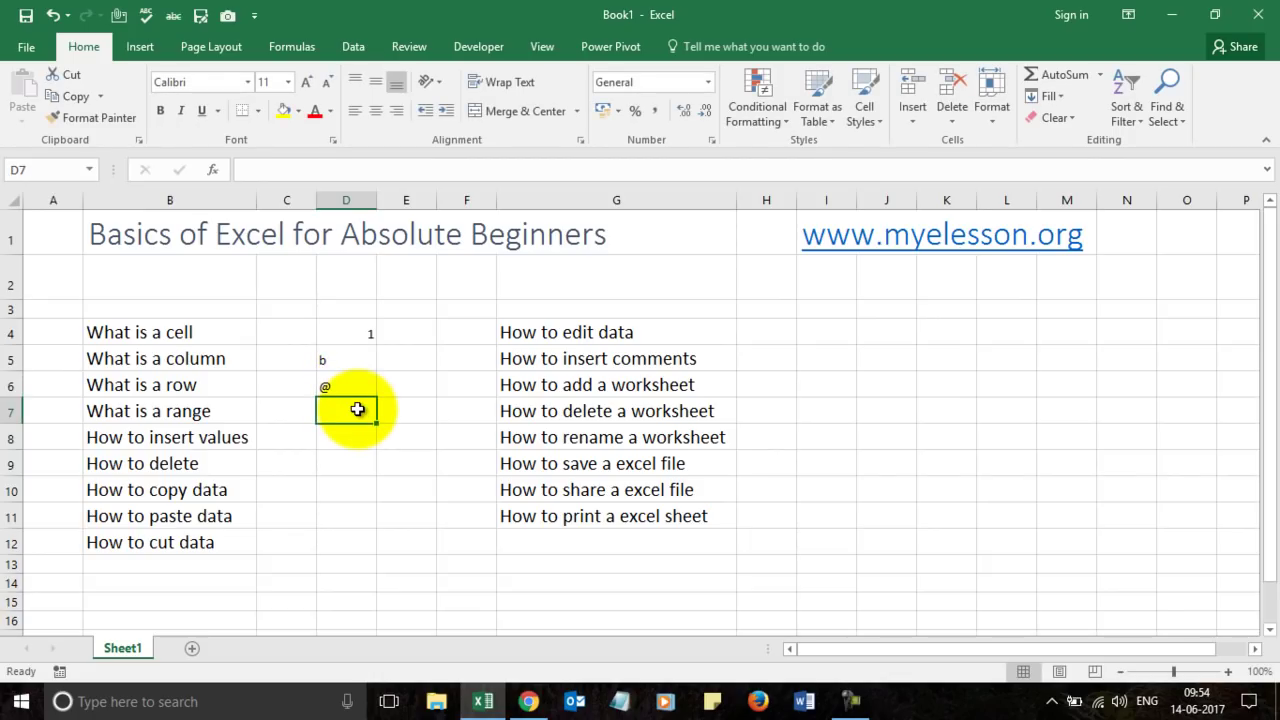
text(=sum)
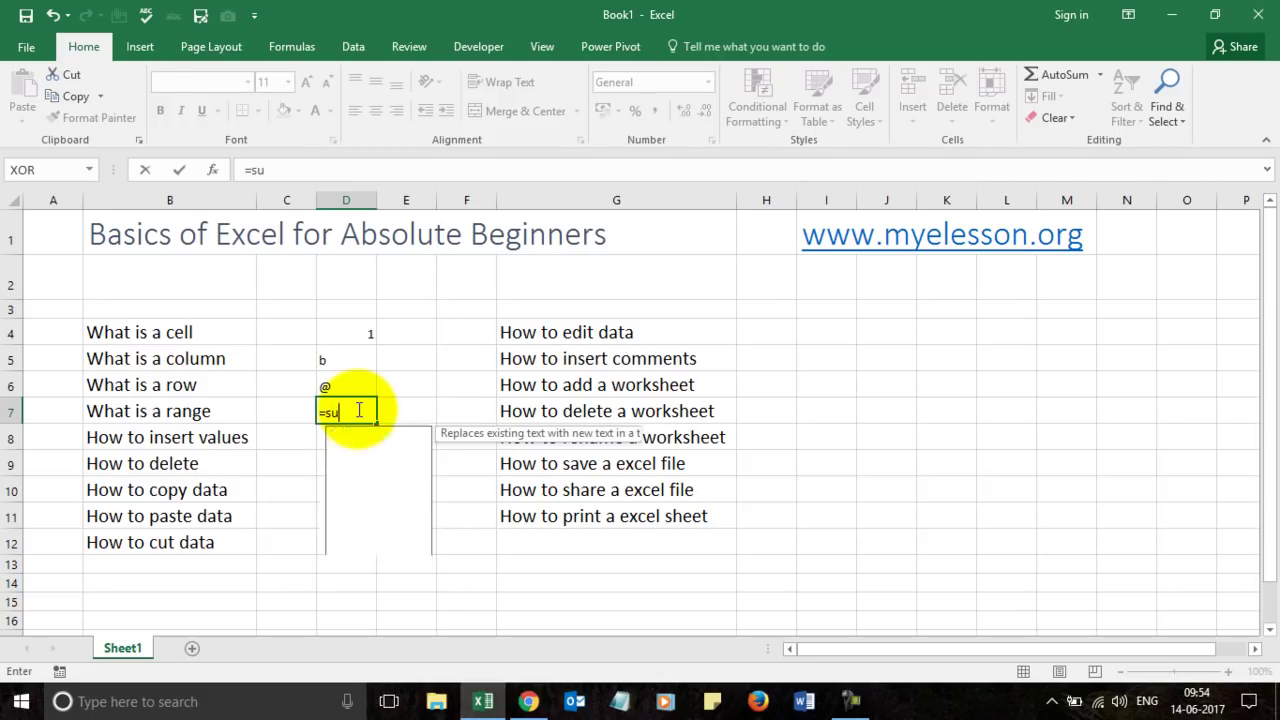
key(Tab)
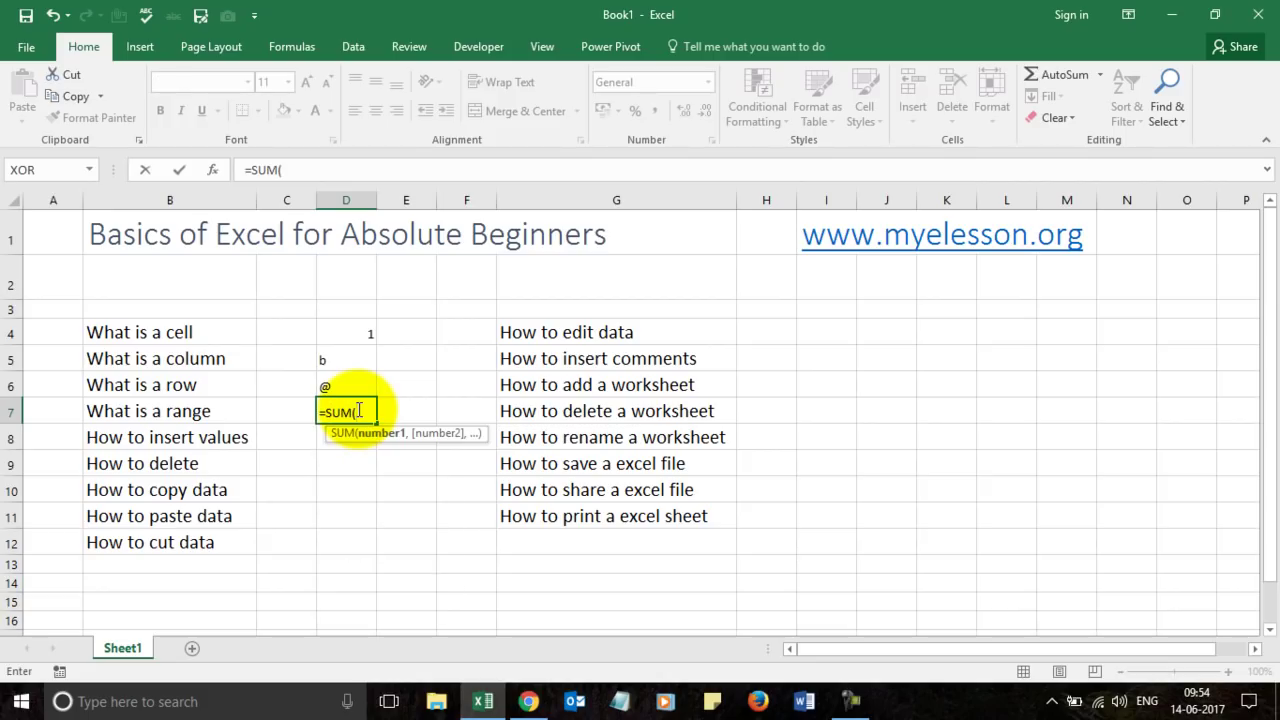
key(Return)
click(363, 409)
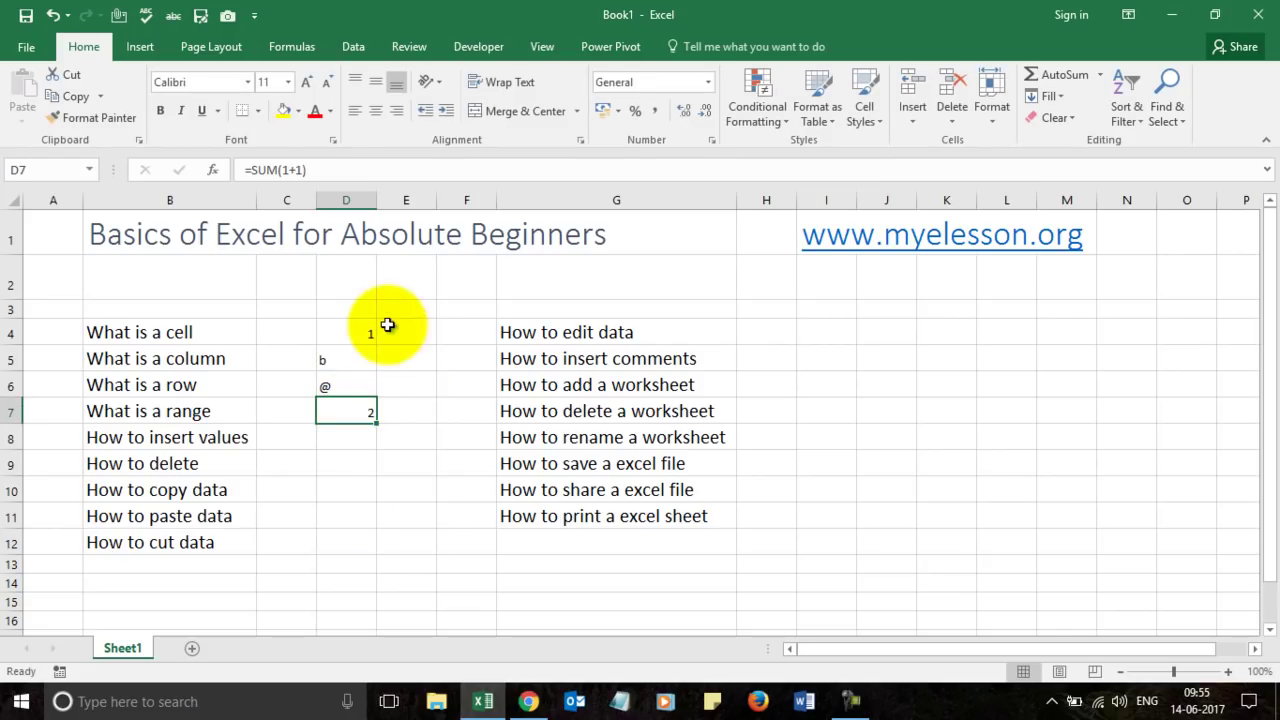
Clear the sample entries from cells D4 through D7
drag(337, 331, 347, 410)
key(Delete)
click(340, 336)
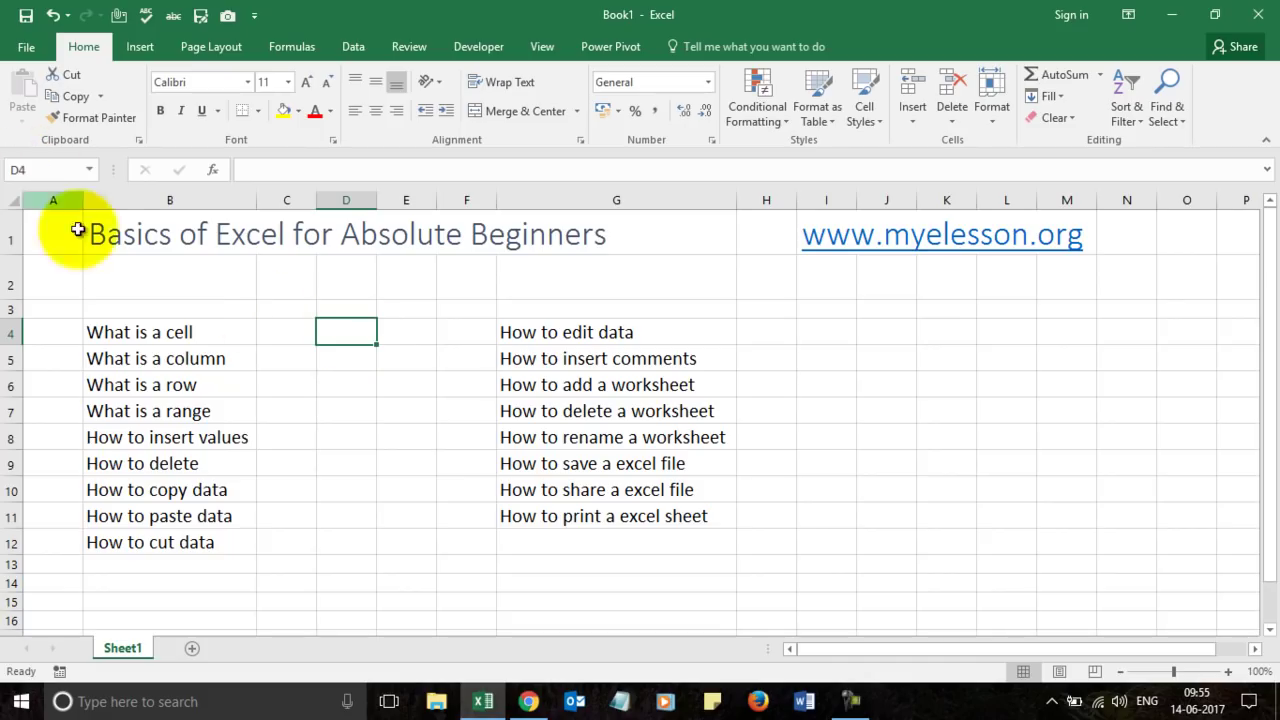
Select cells E4, I8, C4 and C5 to examine how column letter and row number form each cell's address
click(398, 342)
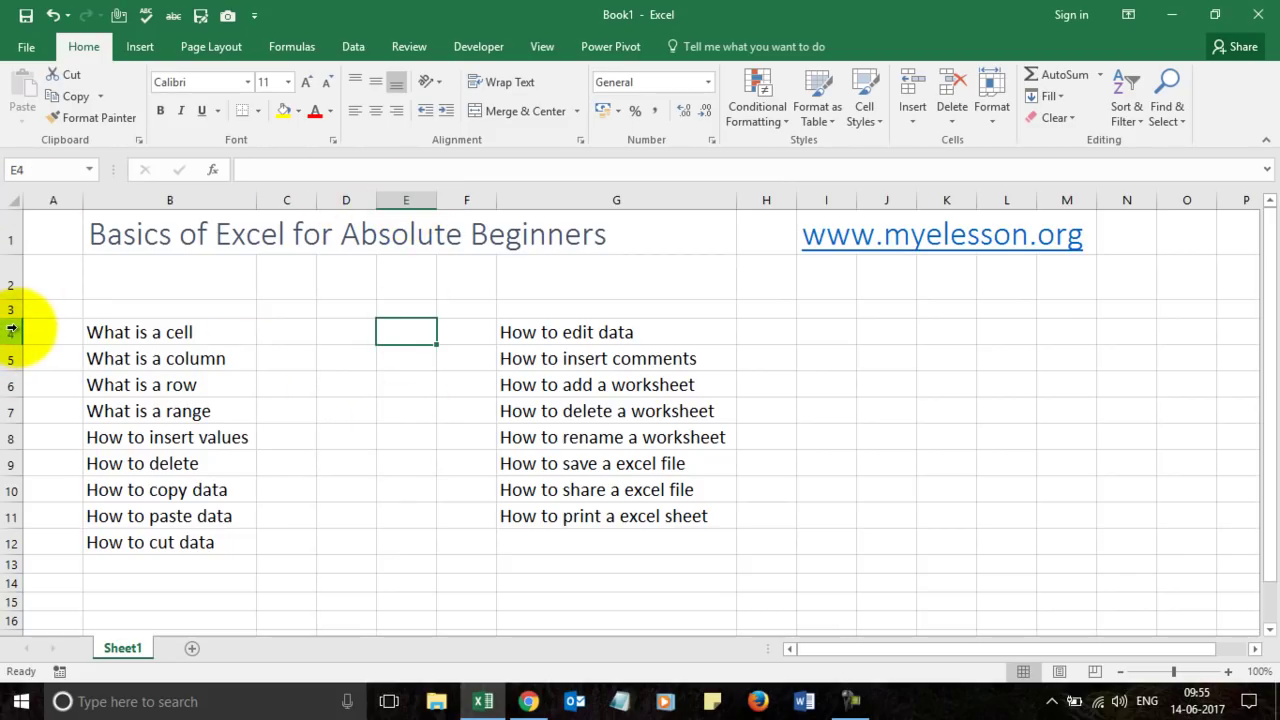
click(826, 440)
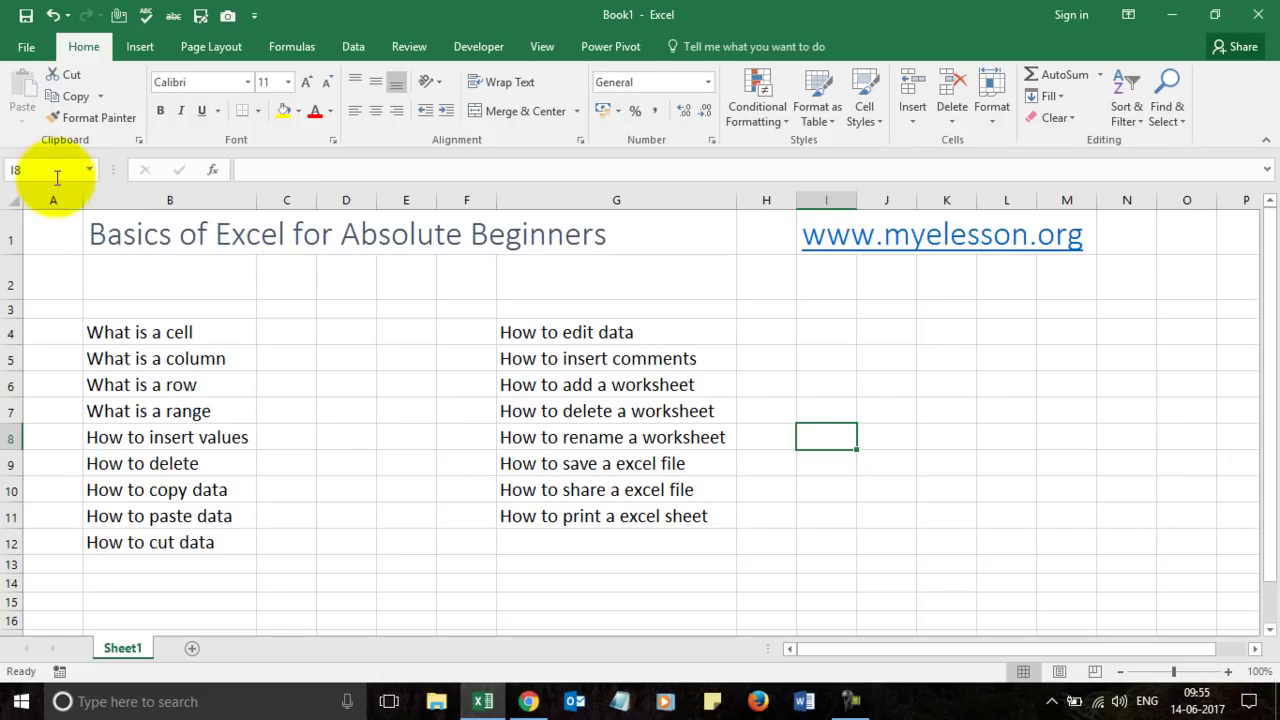
click(290, 337)
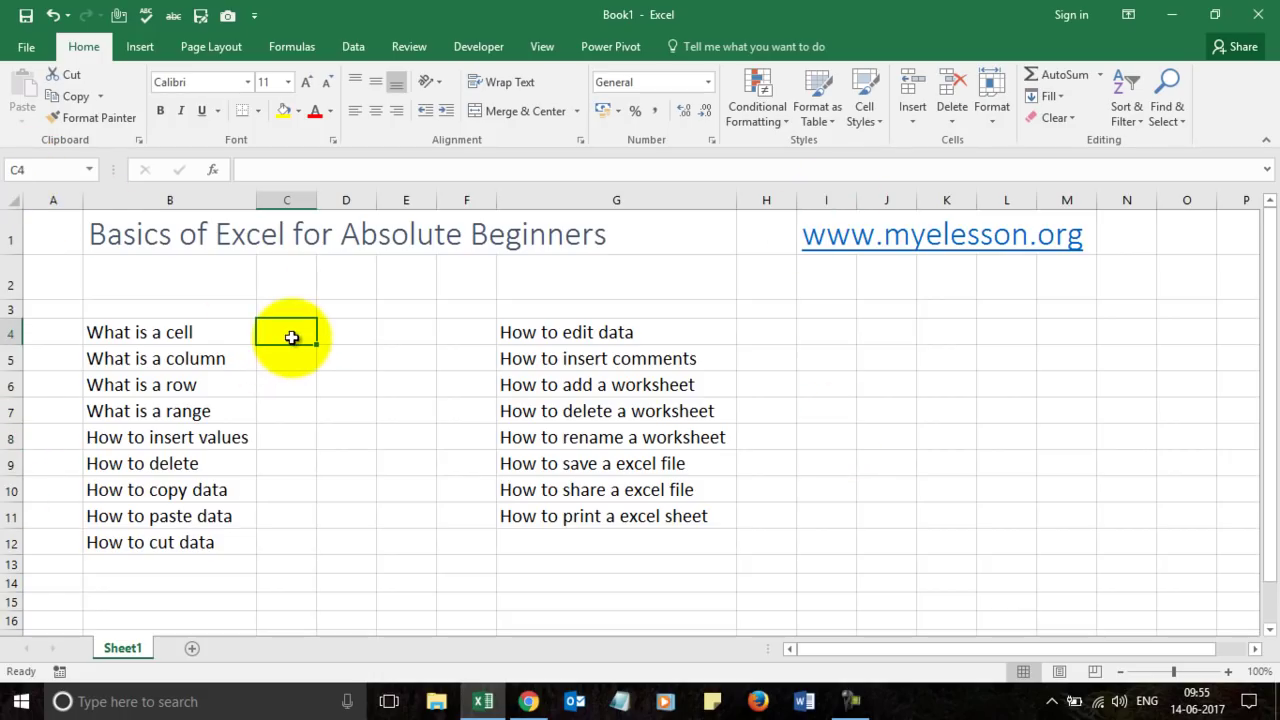
click(292, 359)
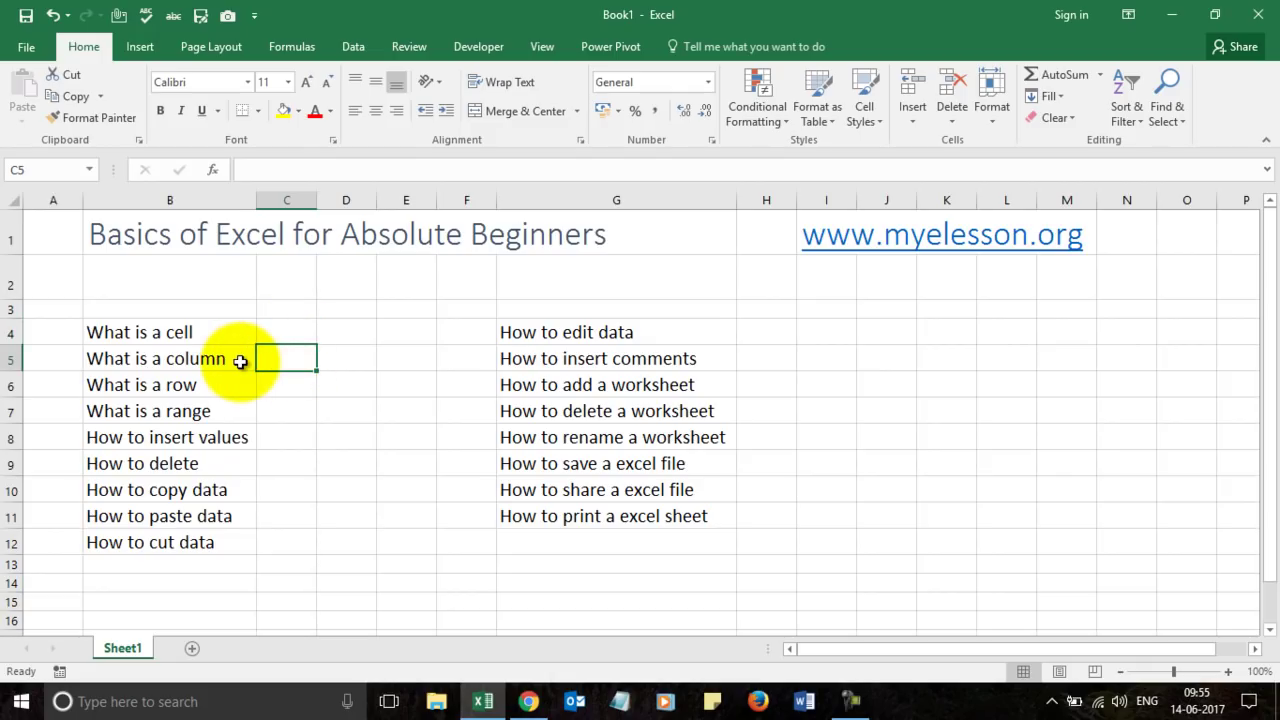
Select the "What is a column" entry in B5 and look across the sheet's lettered columns
click(132, 358)
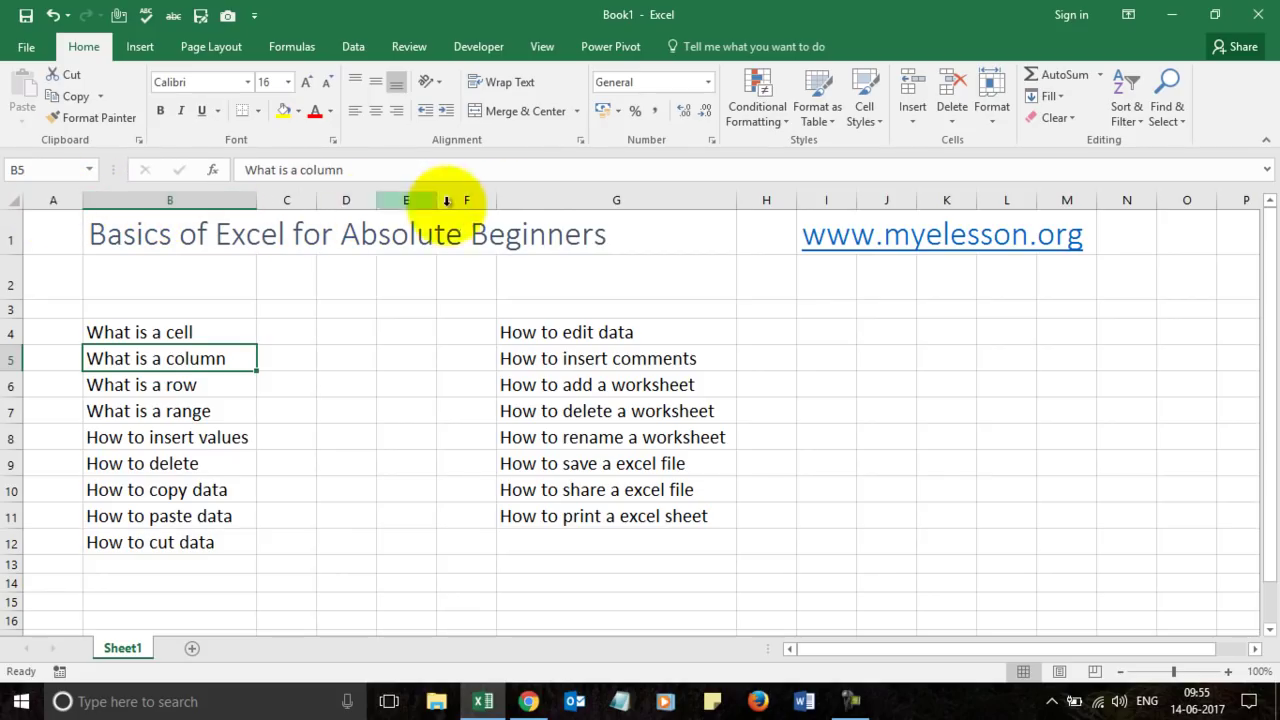
drag(866, 648, 1257, 214)
drag(1111, 648, 871, 671)
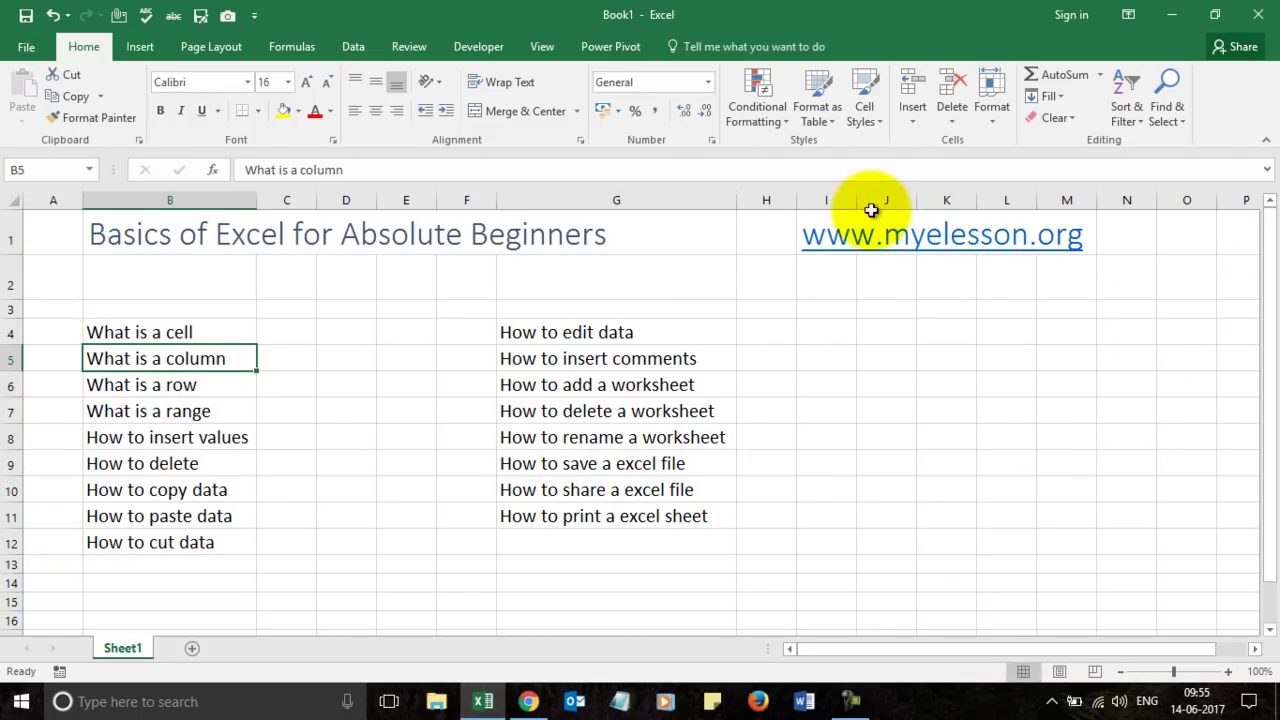
Select the whole of column B, deselect it, and select the entire column again starting from cell B7
click(202, 197)
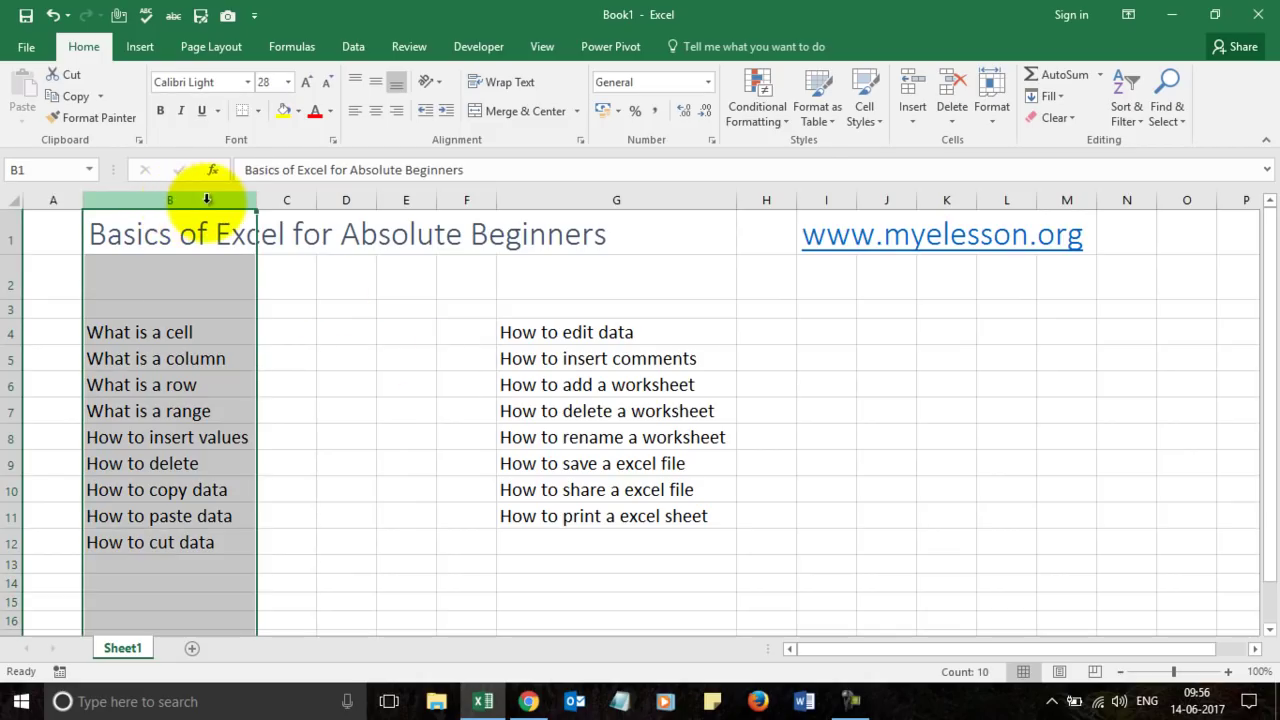
click(325, 324)
click(224, 311)
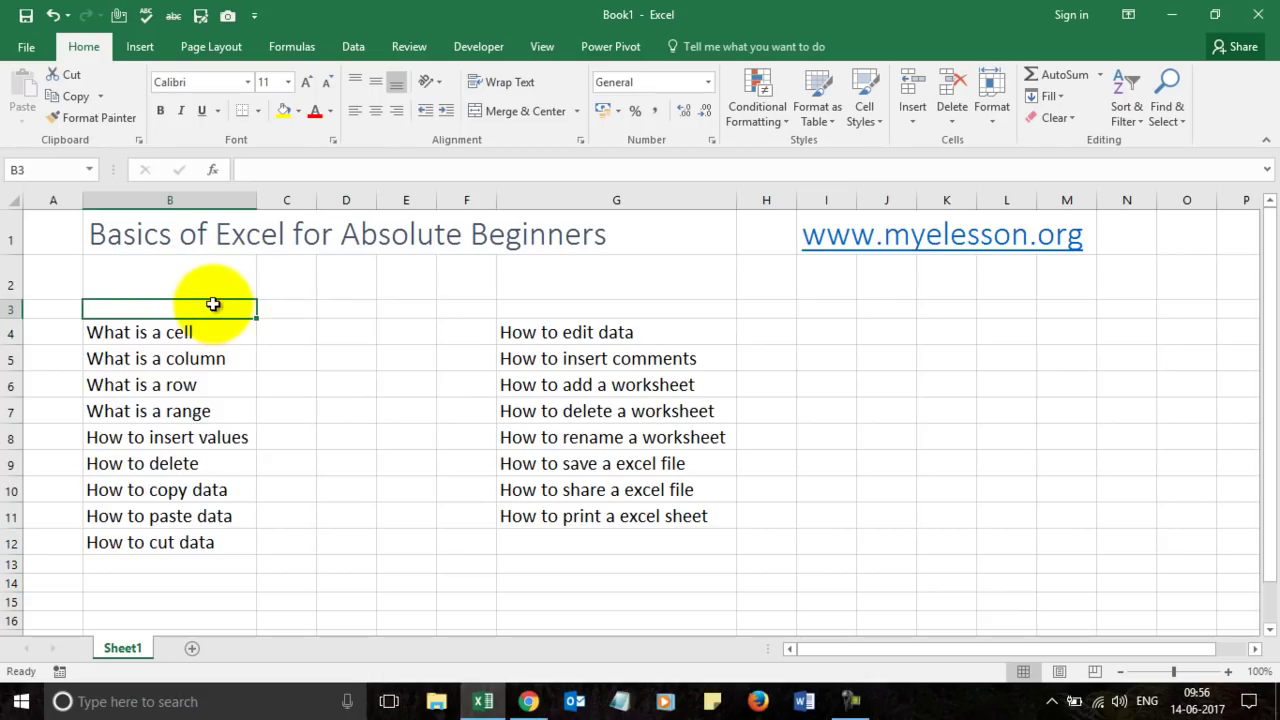
click(157, 398)
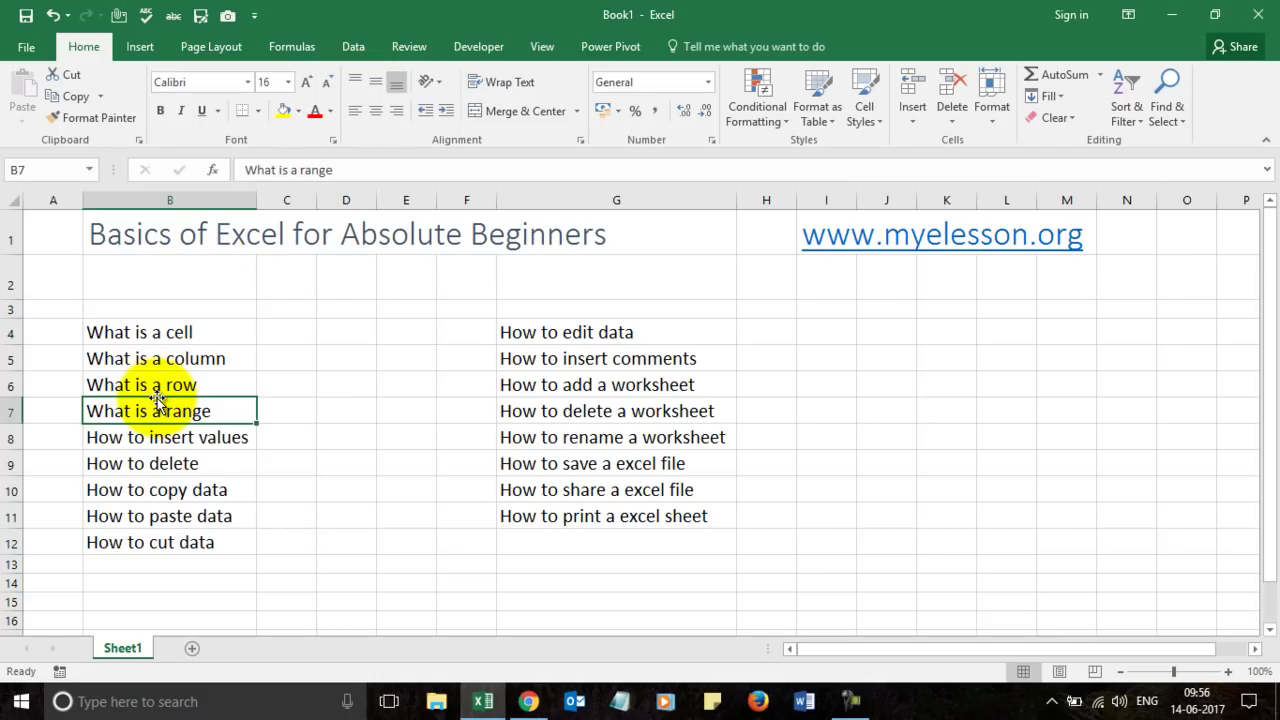
key(ctrl+space)
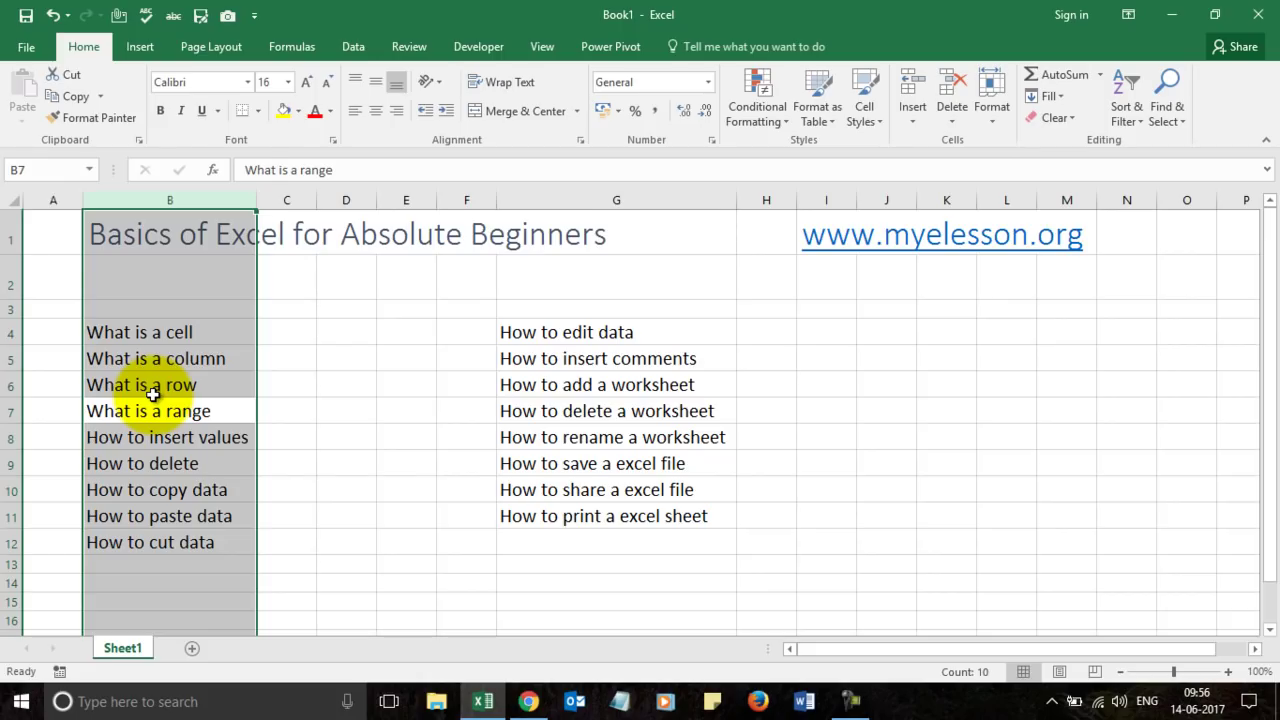
Resize column B by widening it and finally narrowing it to less than the width of its longest entries
mouse_move(257, 200)
mouse_down()
mouse_move(168, 202)
mouse_move(262, 200)
mouse_up()
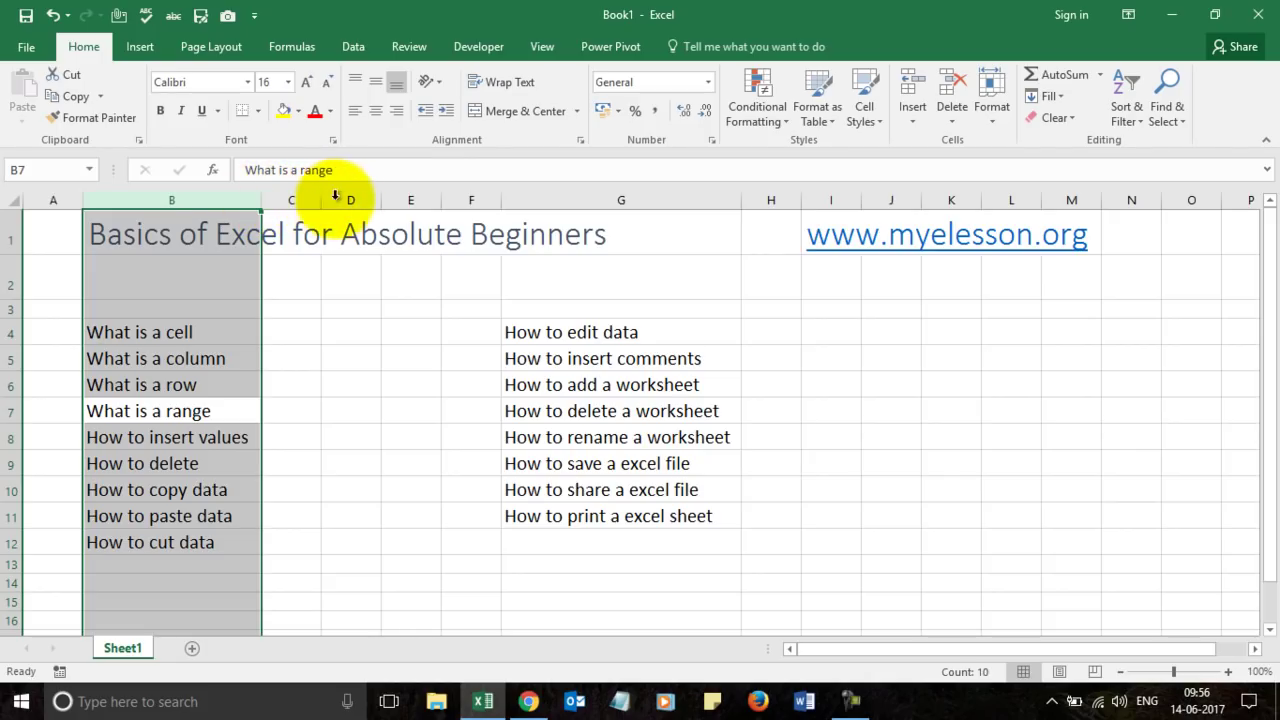
mouse_move(262, 200)
mouse_down()
mouse_move(183, 203)
mouse_move(297, 206)
mouse_move(207, 208)
mouse_move(208, 197)
mouse_move(278, 200)
mouse_up()
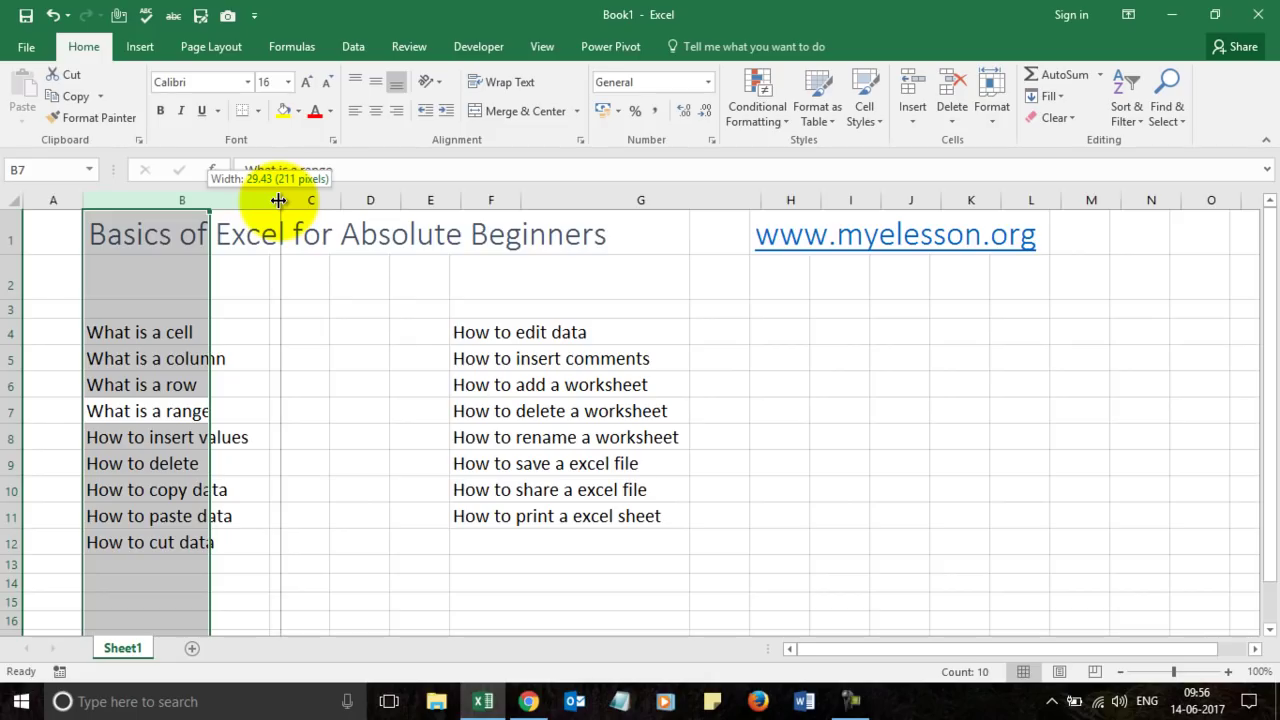
drag(278, 200, 200, 215)
click(282, 275)
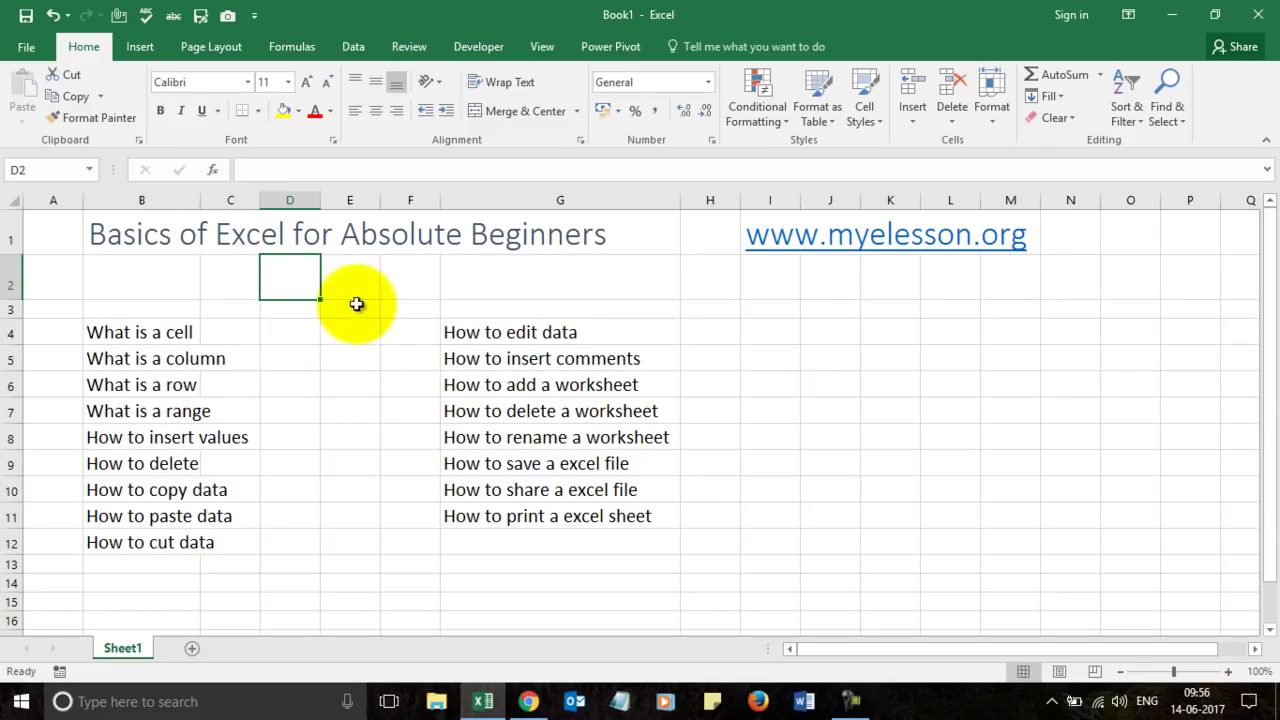
Enter the value 1 in cell E3
click(311, 313)
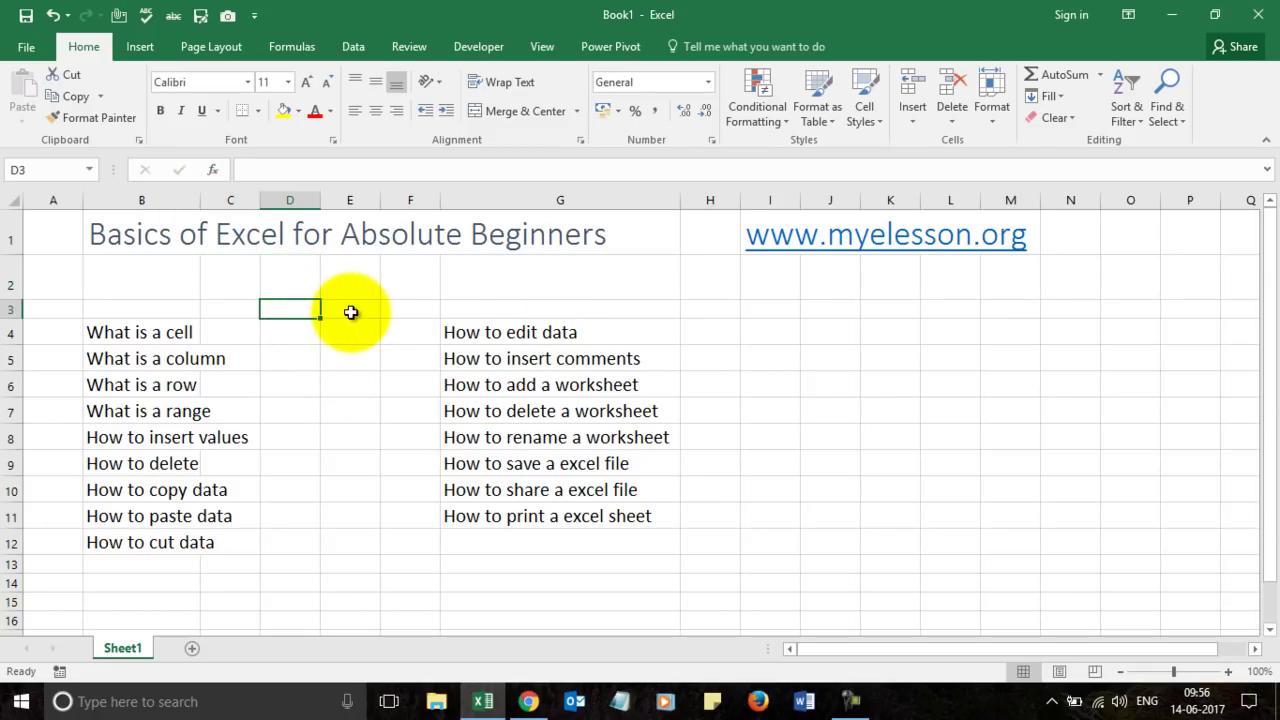
click(349, 310)
text(1)
click(355, 367)
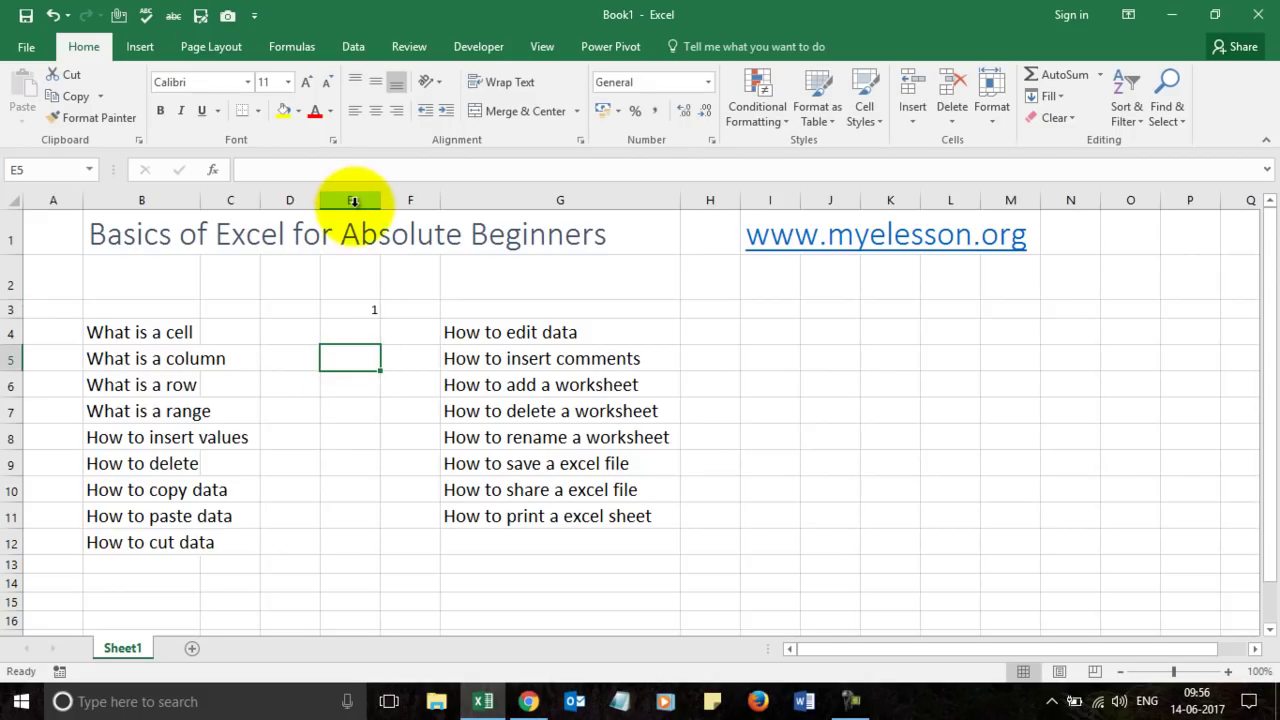
Insert a blank column before column E, moving the column that holds the 1 over
click(353, 265)
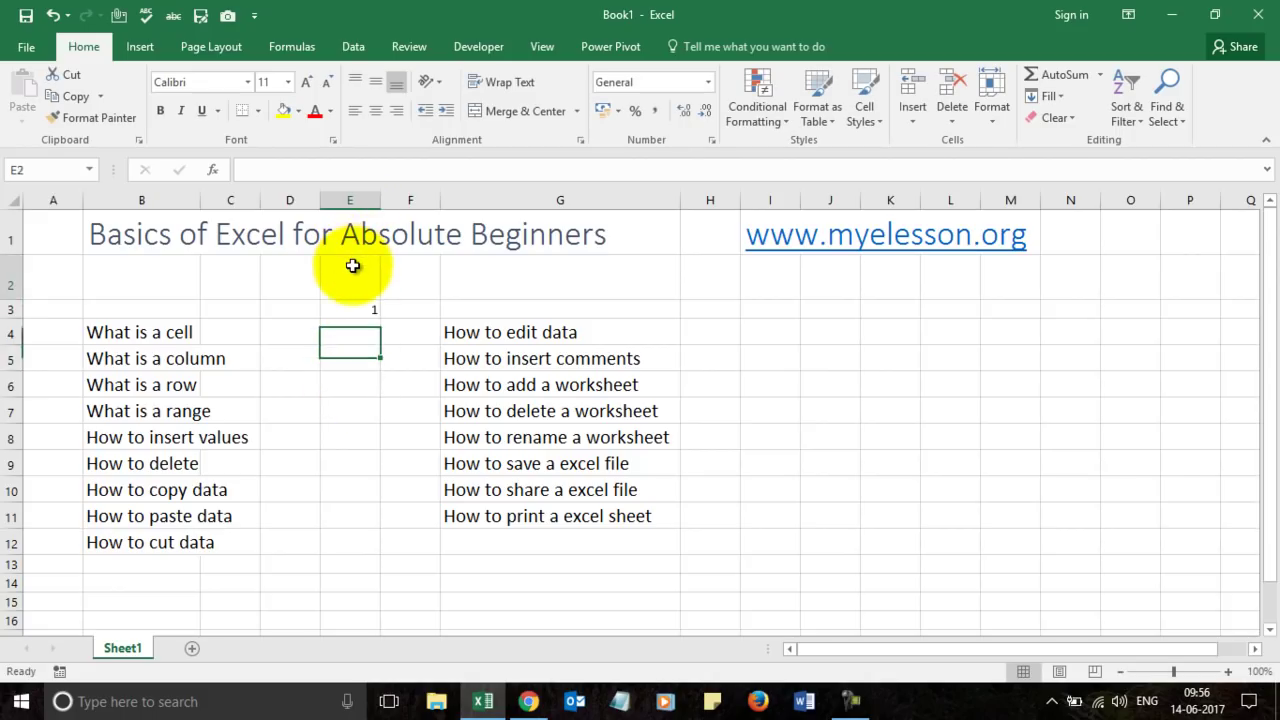
click(352, 198)
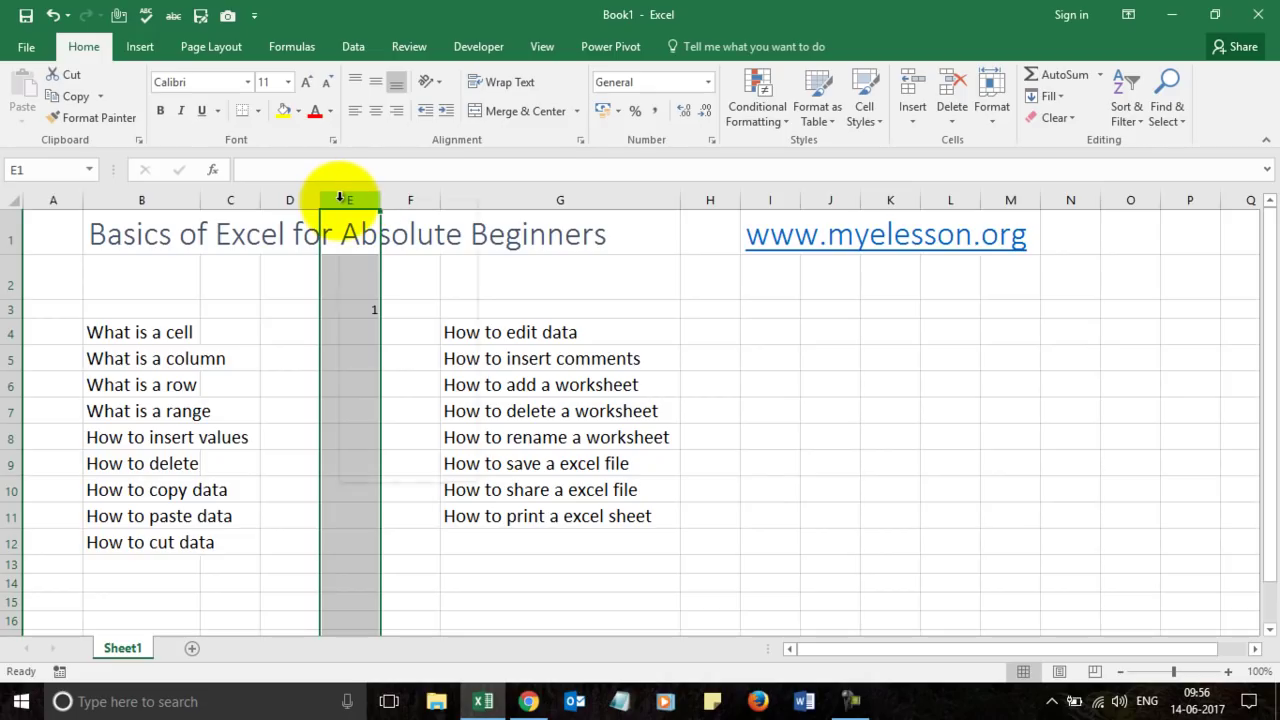
right_click(340, 197)
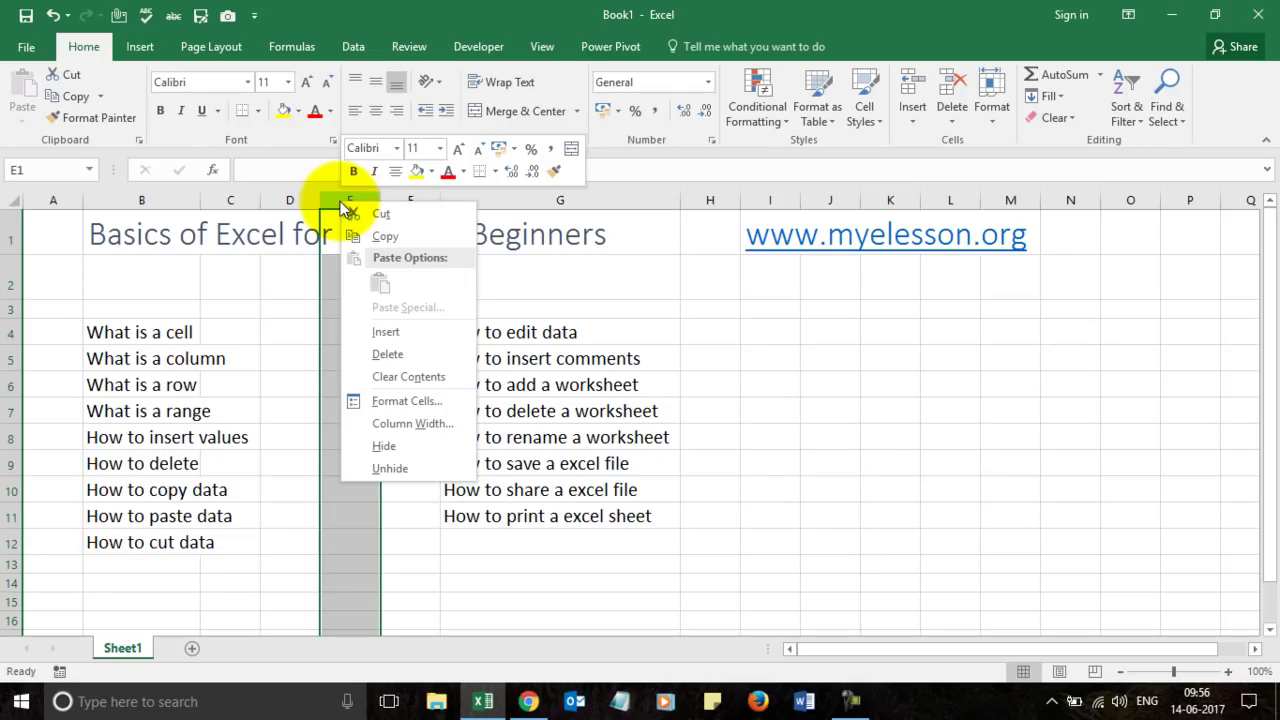
click(386, 334)
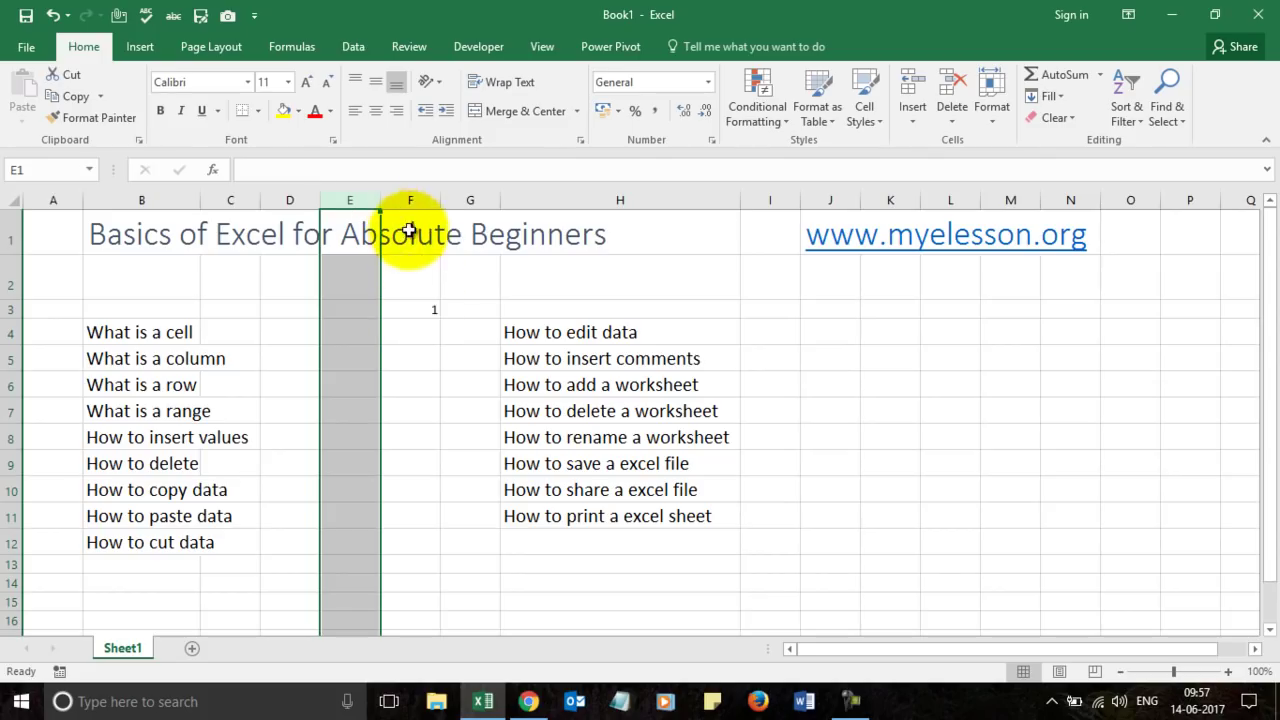
Delete the blank column E so the column holding the 1 moves back into its place
right_click(346, 206)
click(340, 197)
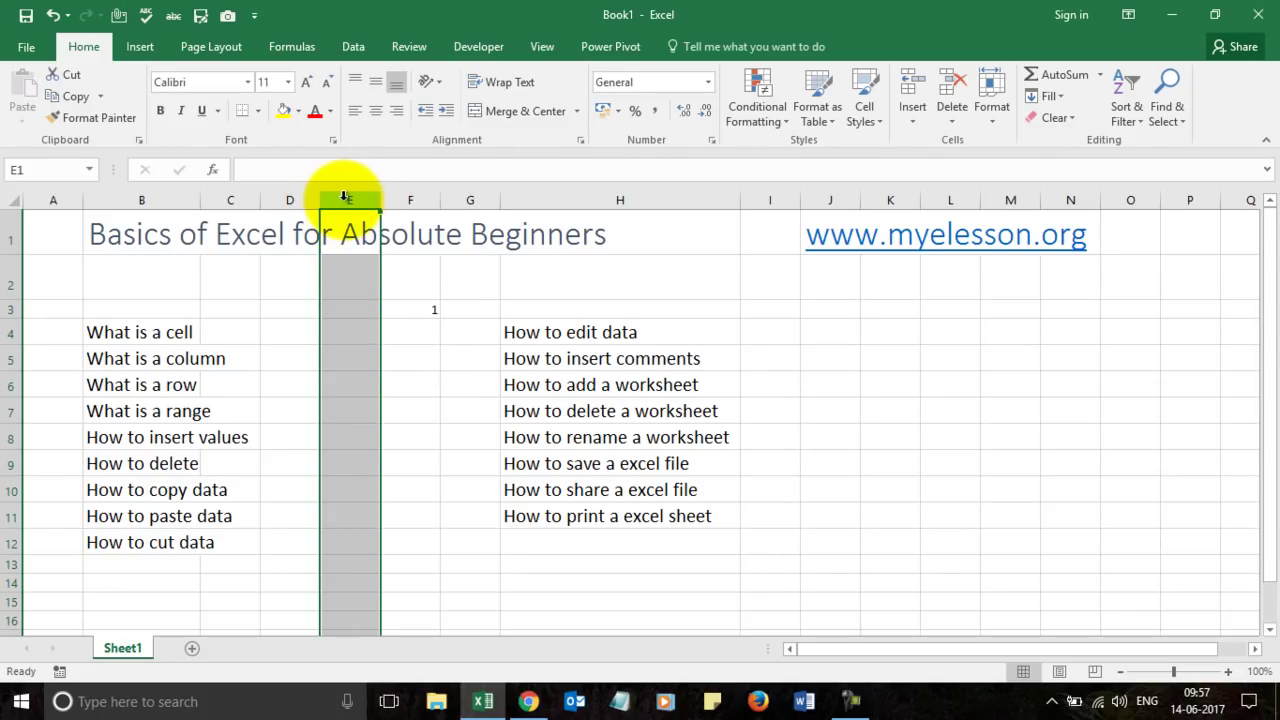
right_click(345, 203)
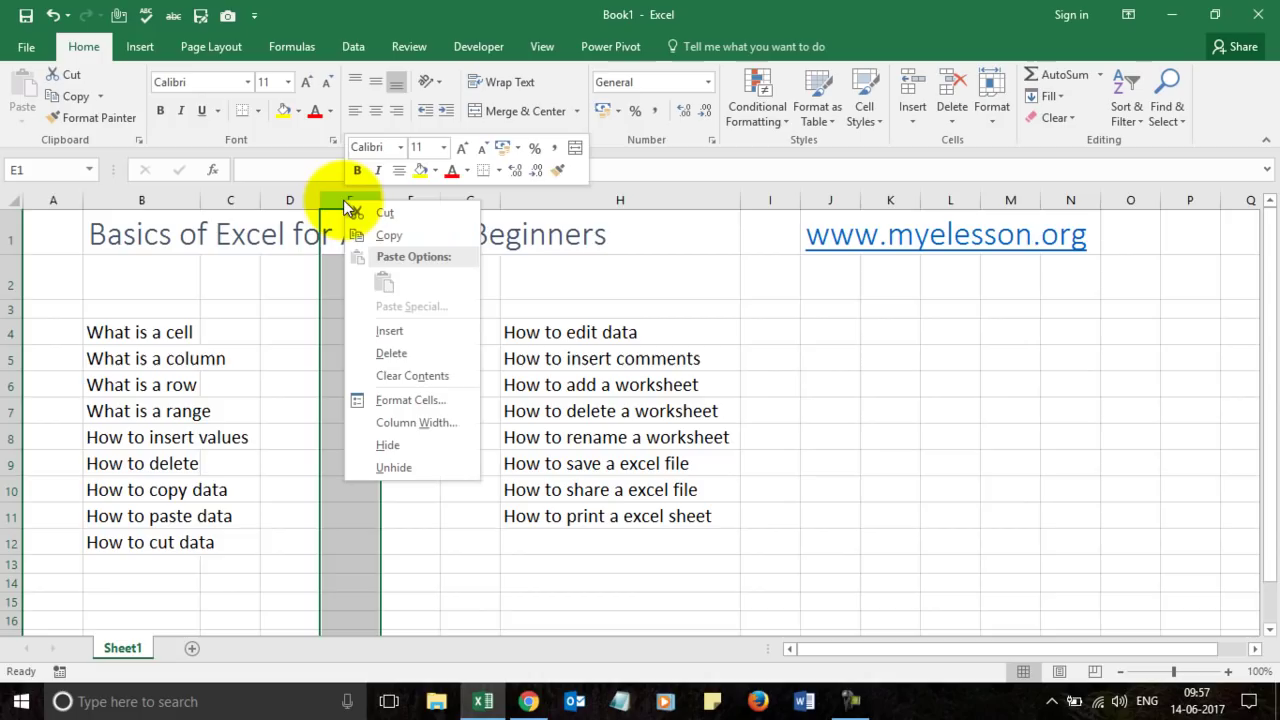
click(388, 353)
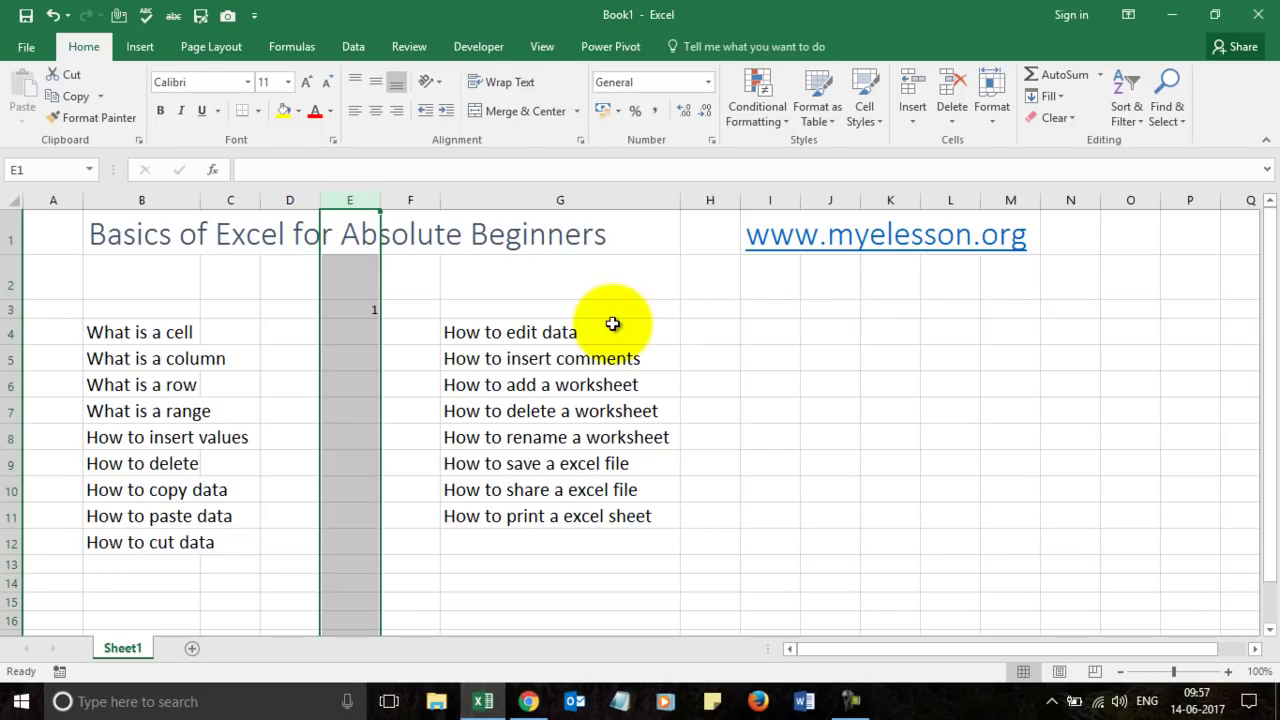
Widen column B until it almost fits its longest entry, "How to insert values"
click(163, 360)
drag(200, 200, 247, 199)
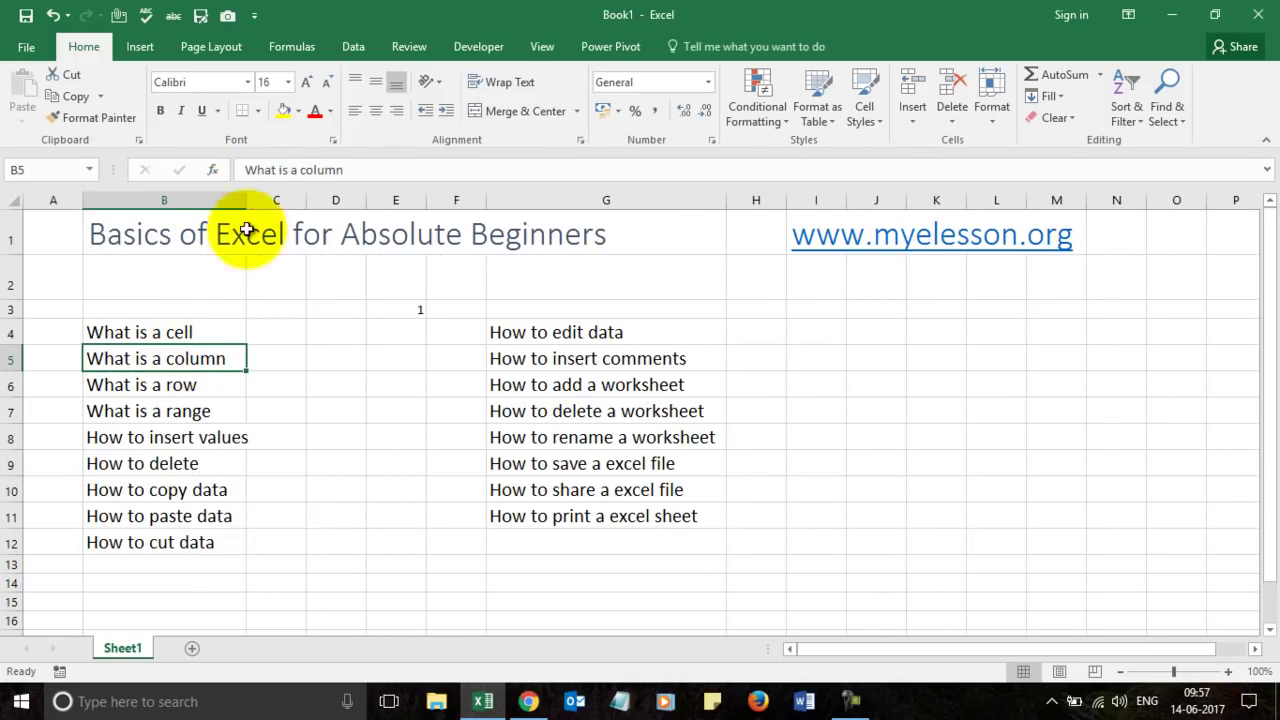
Select entire rows near the sheet's start and row 6, deselect, and select the whole of row 6 again starting from cell C6
click(163, 385)
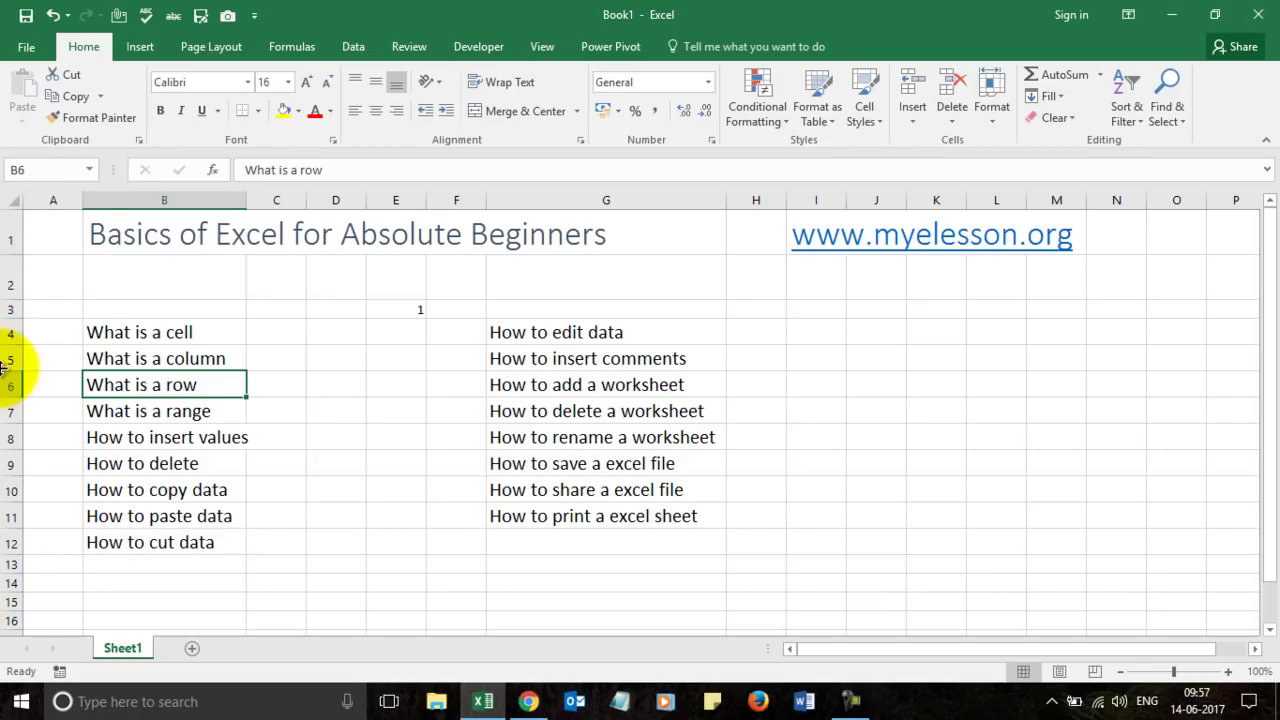
click(5, 238)
click(11, 282)
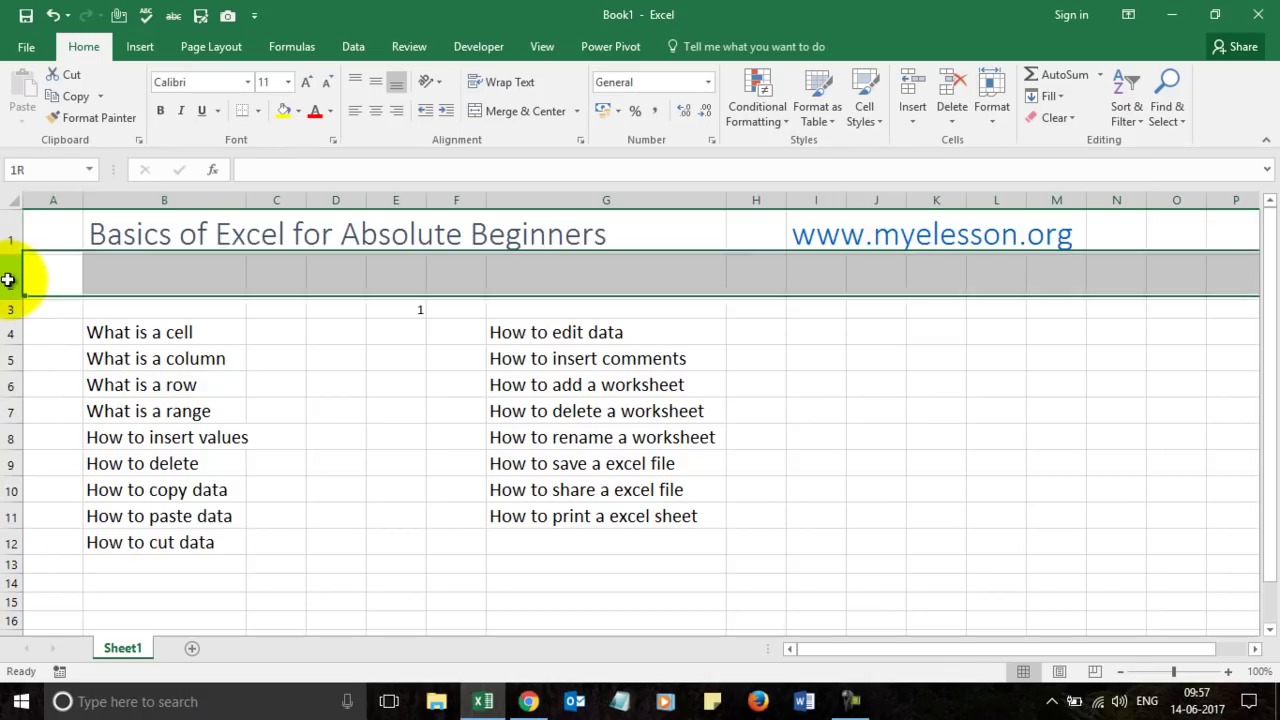
click(10, 385)
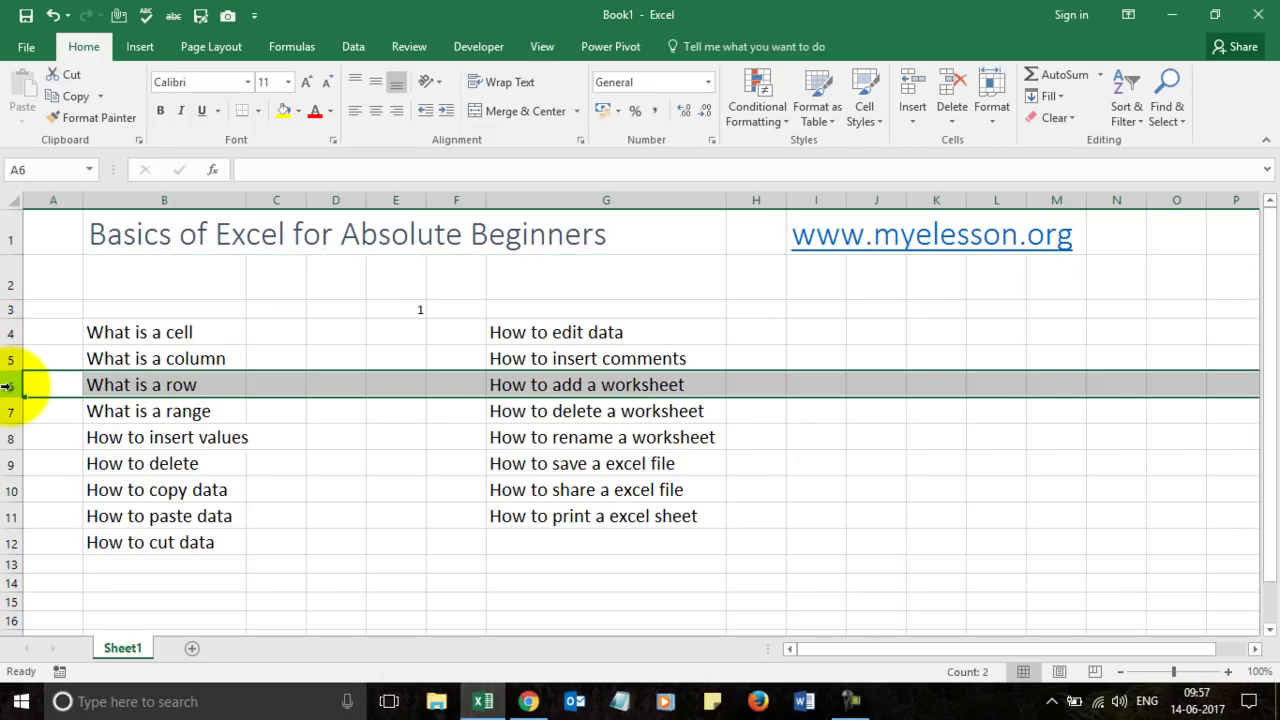
click(268, 455)
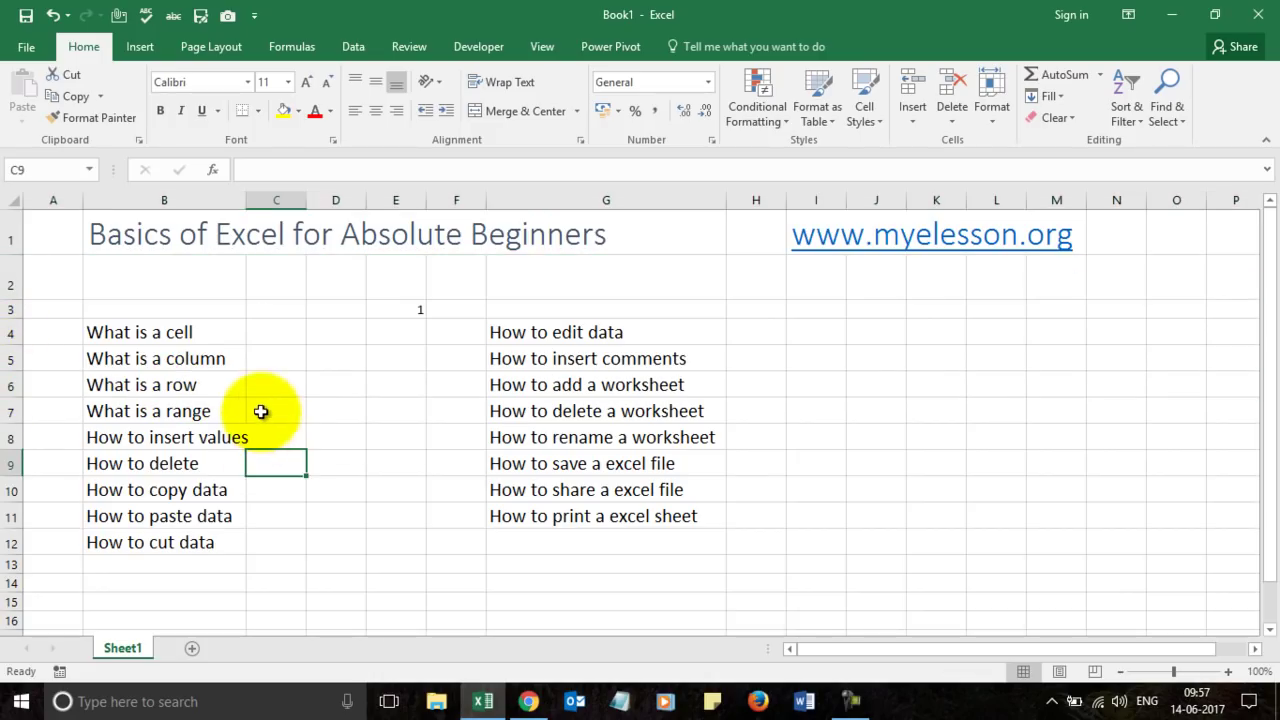
click(282, 390)
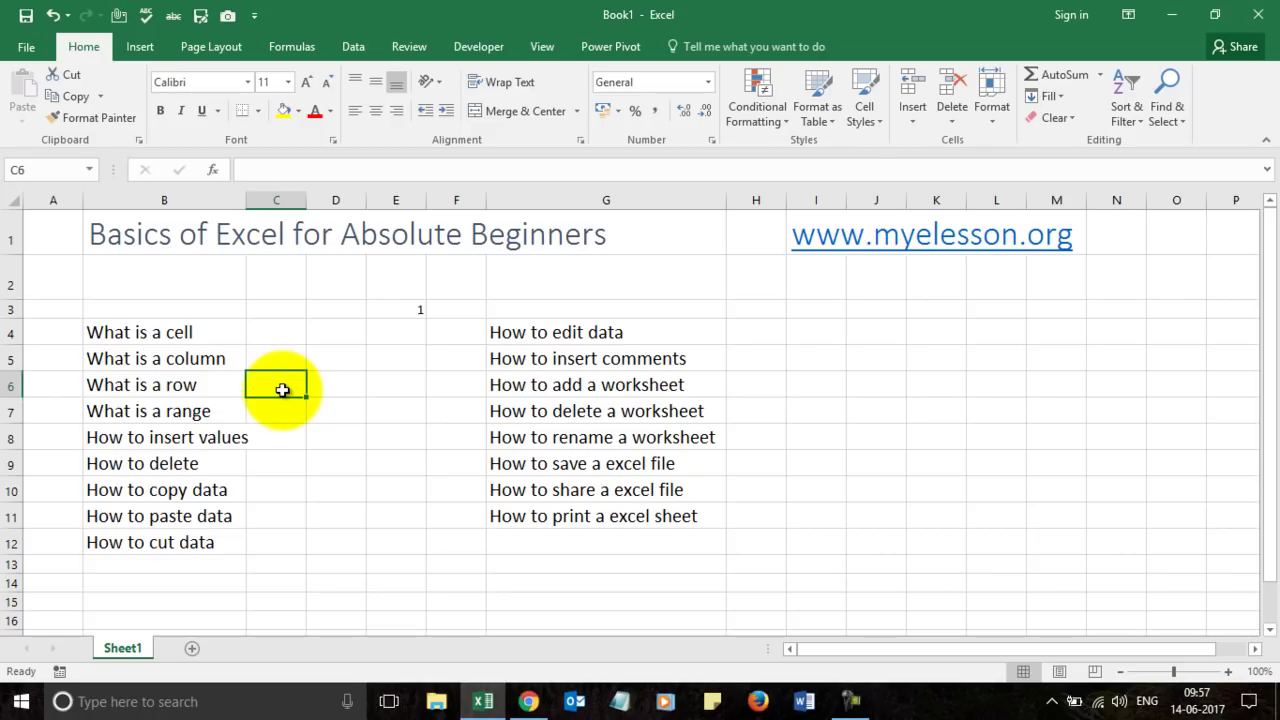
key(shift+space)
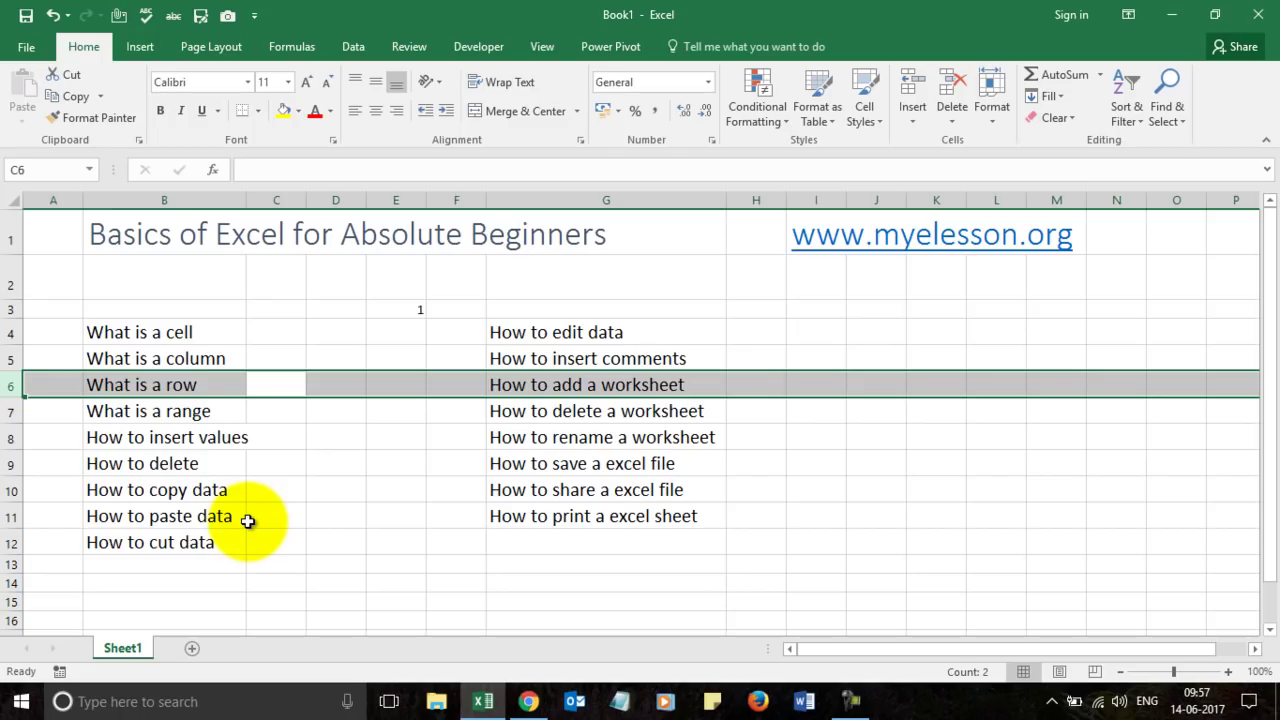
Clear the contents of row 6 and undo the clearing, doing this twice
key(Delete)
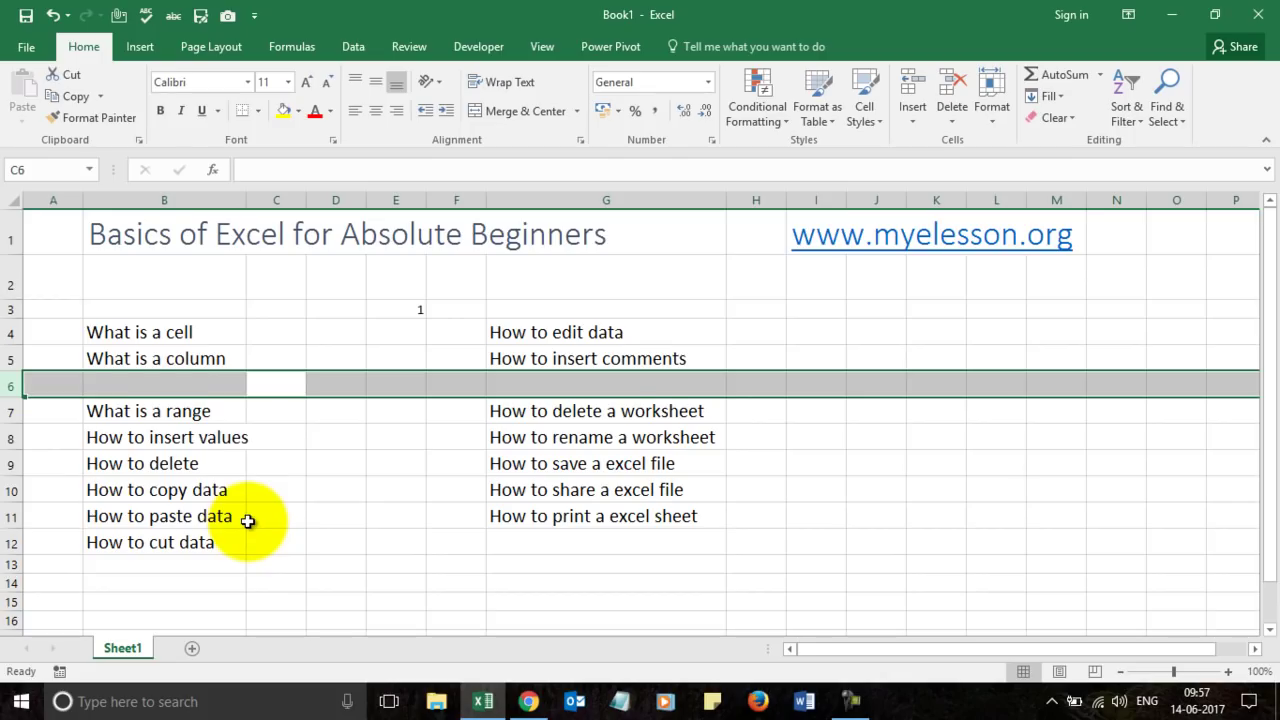
key(ctrl+z)
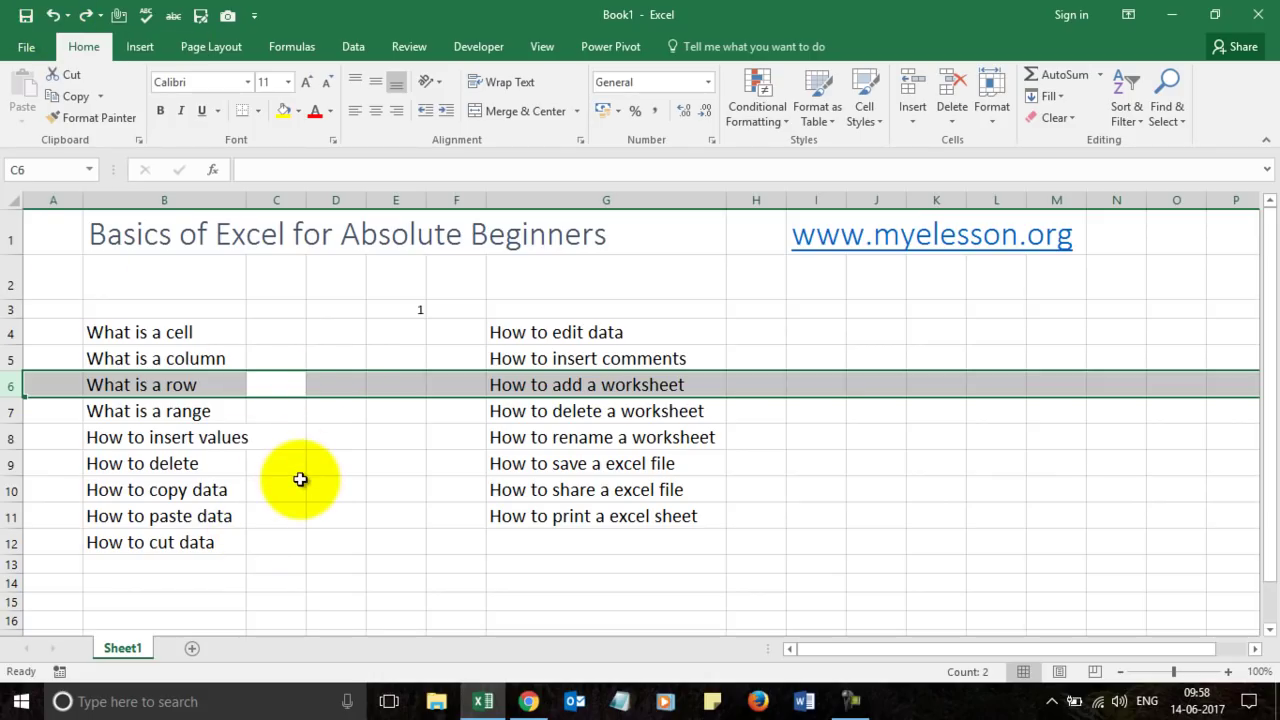
key(Delete)
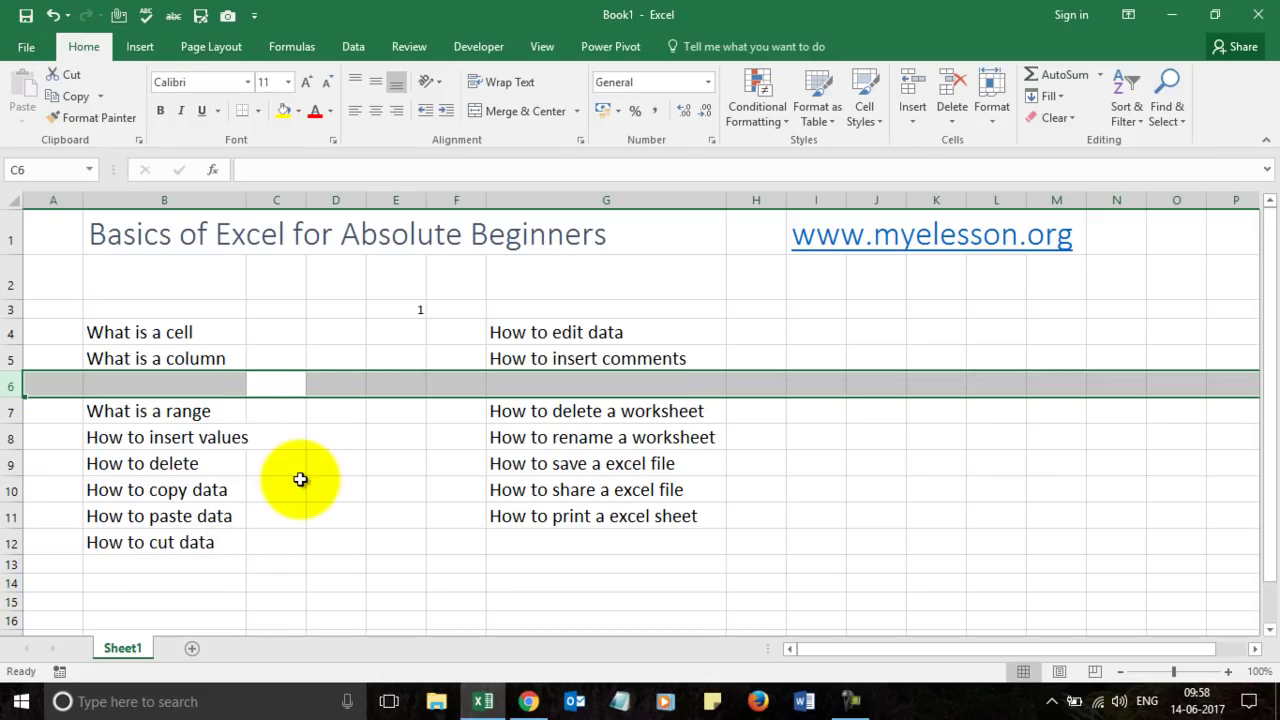
click(54, 16)
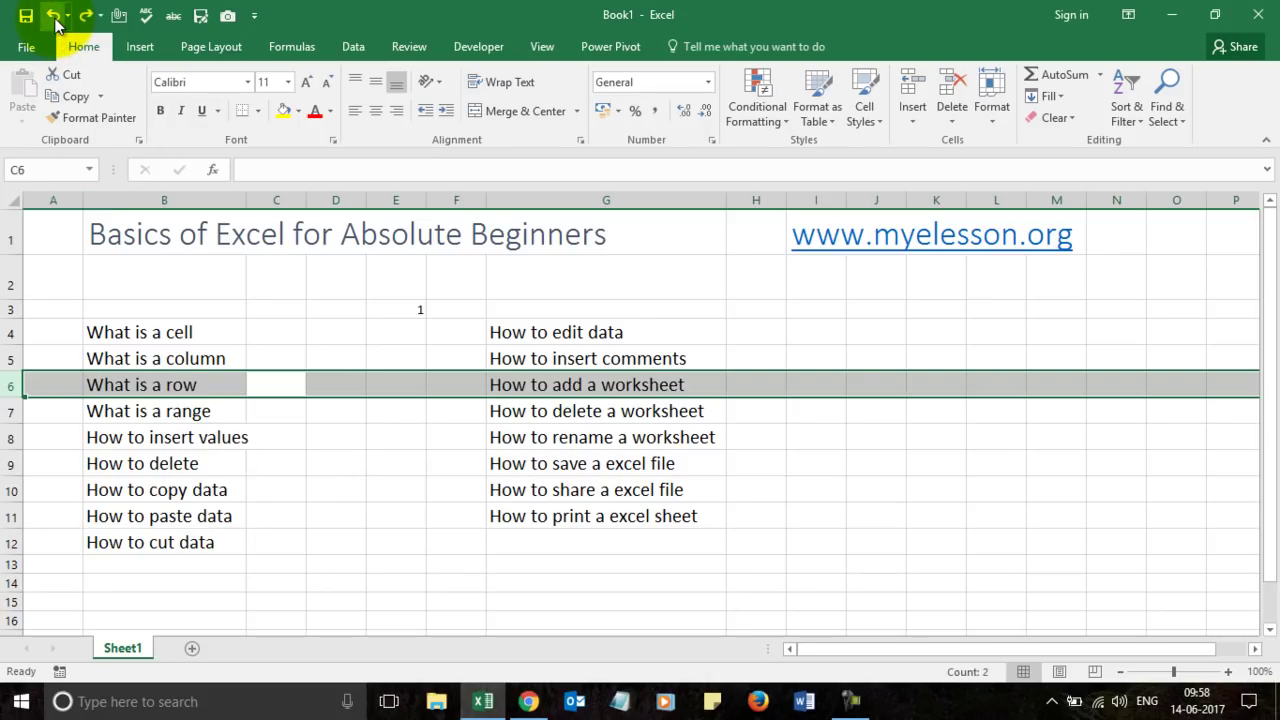
Resize row 6 by making it much taller and finally reducing it to slightly taller than the neighbouring rows
click(311, 446)
click(11, 384)
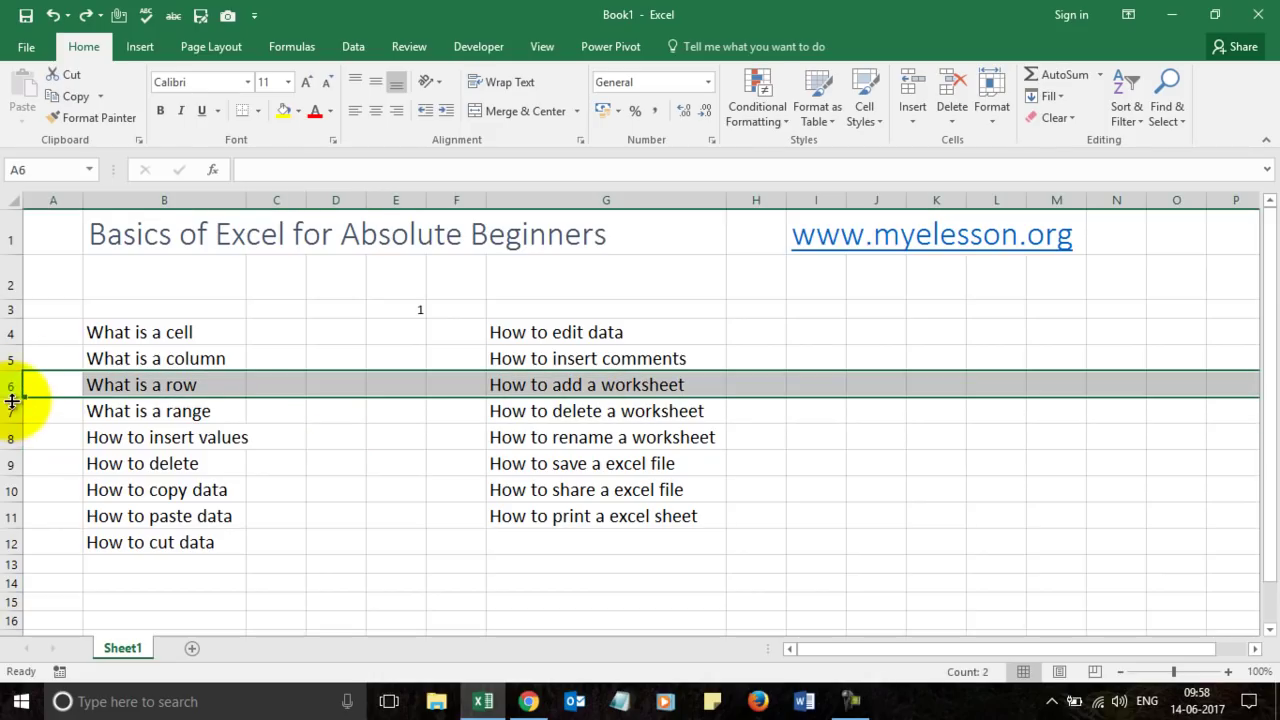
drag(11, 398, 12, 471)
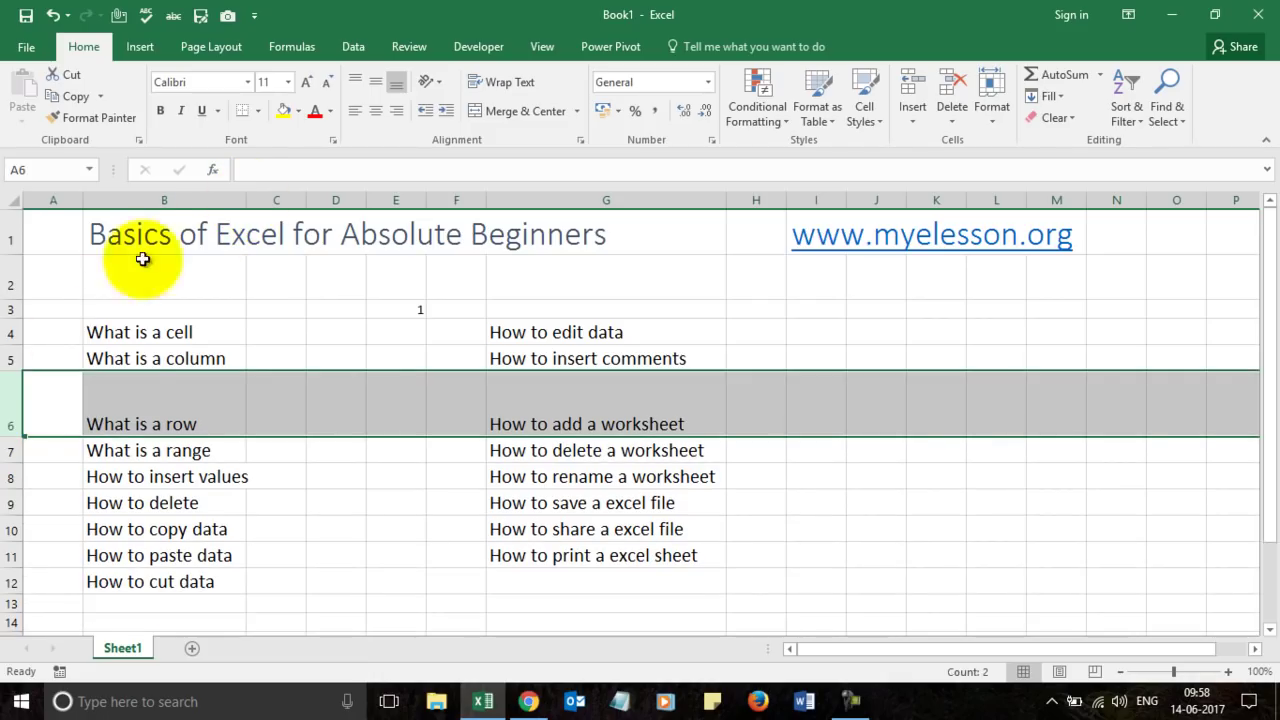
drag(11, 435, 16, 403)
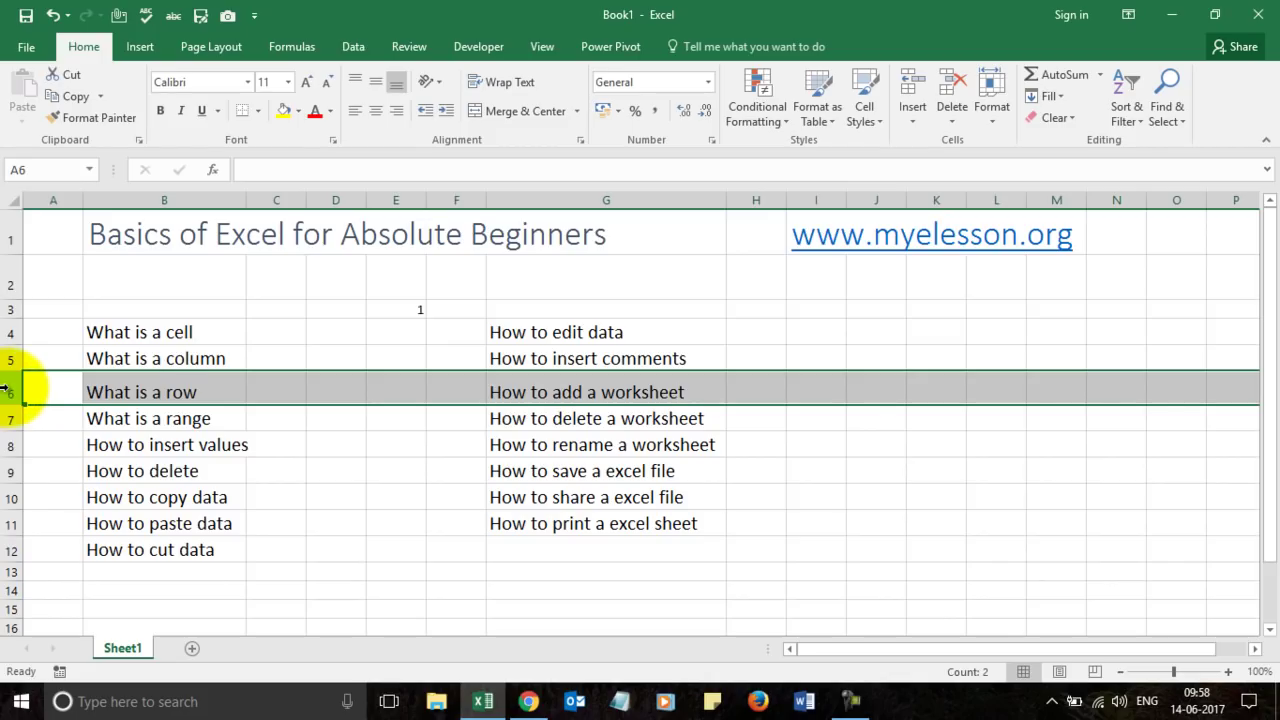
Insert a blank row above the "What is a row" row and select its cells B6 and G6
right_click(199, 392)
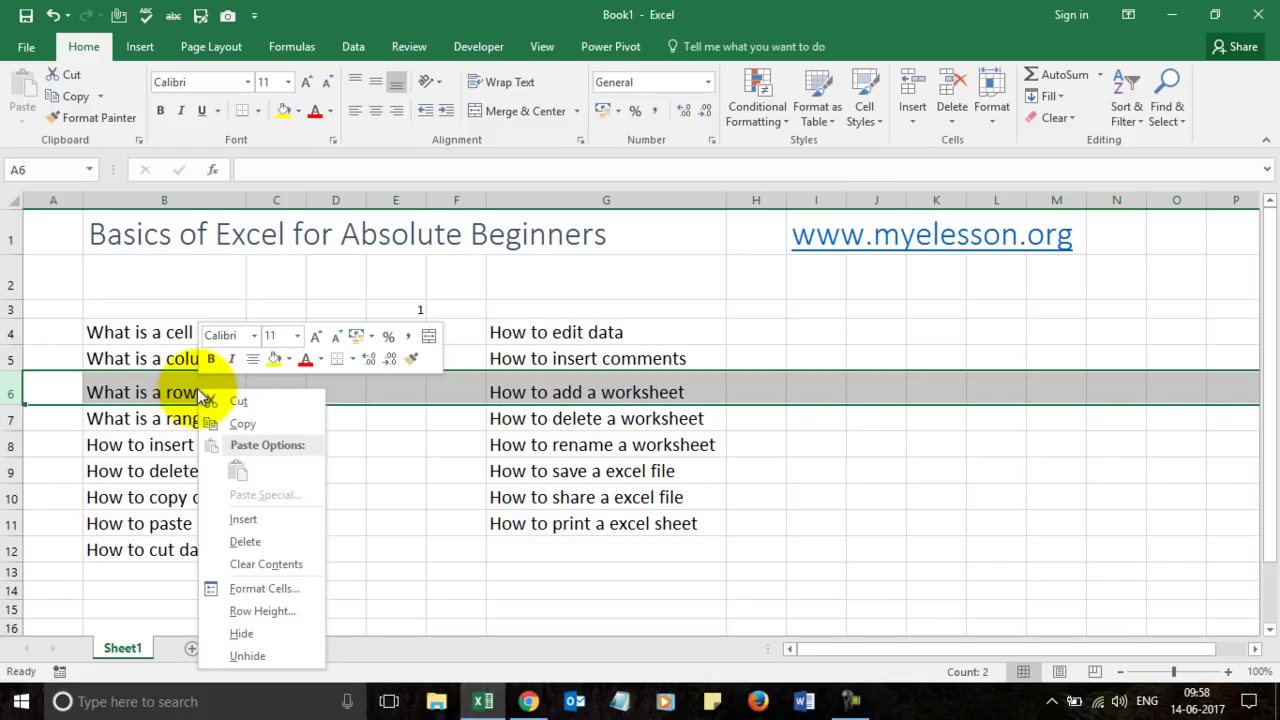
click(247, 519)
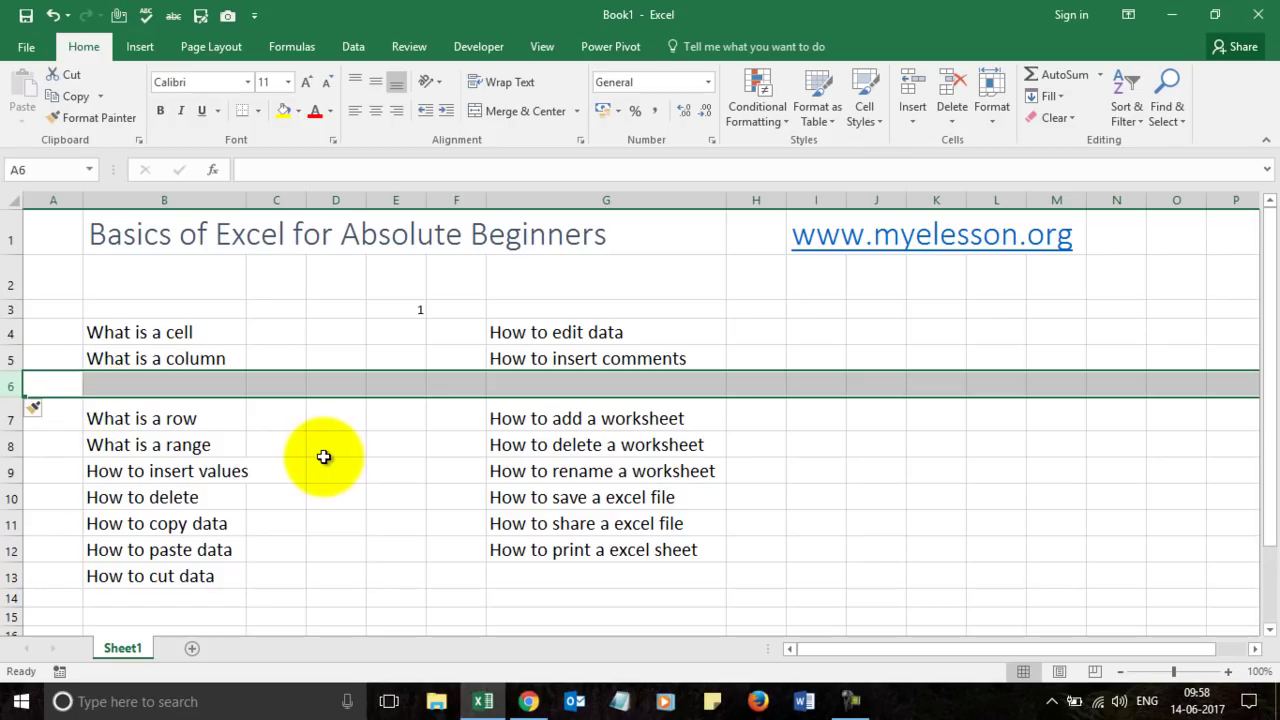
click(104, 384)
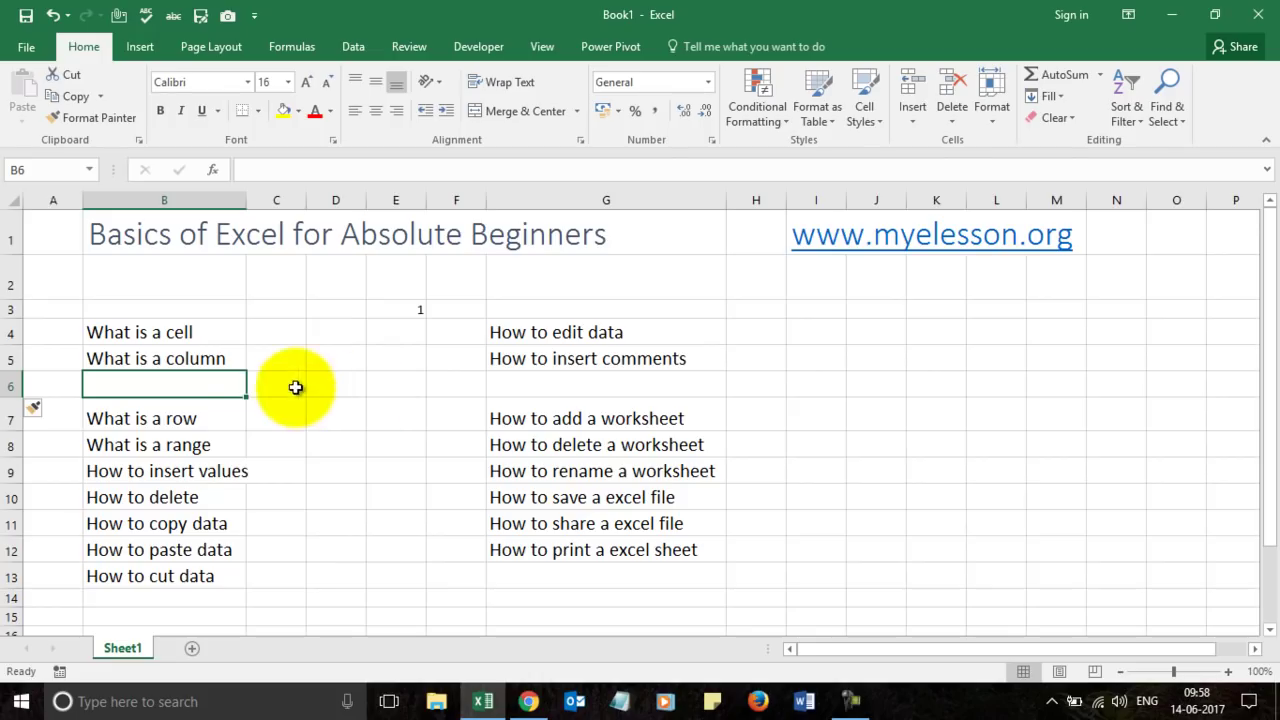
click(560, 383)
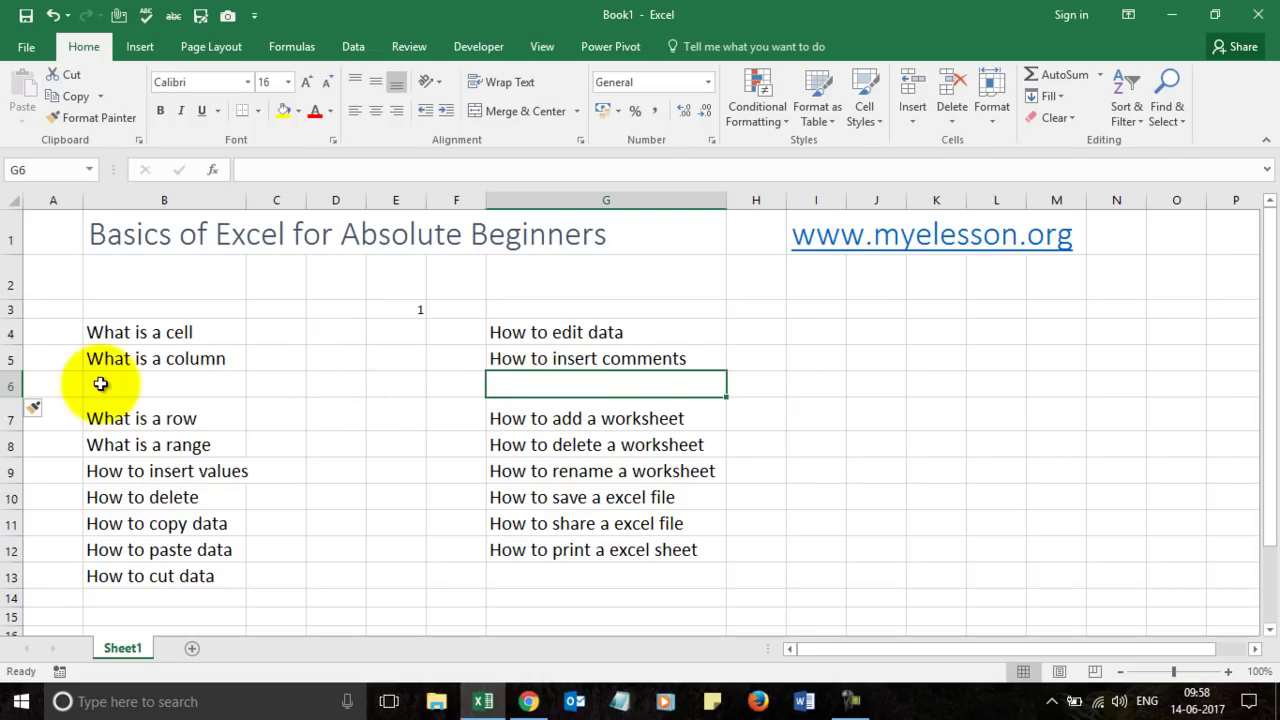
Delete the blank row 6 and deselect the row that moves up
click(6, 386)
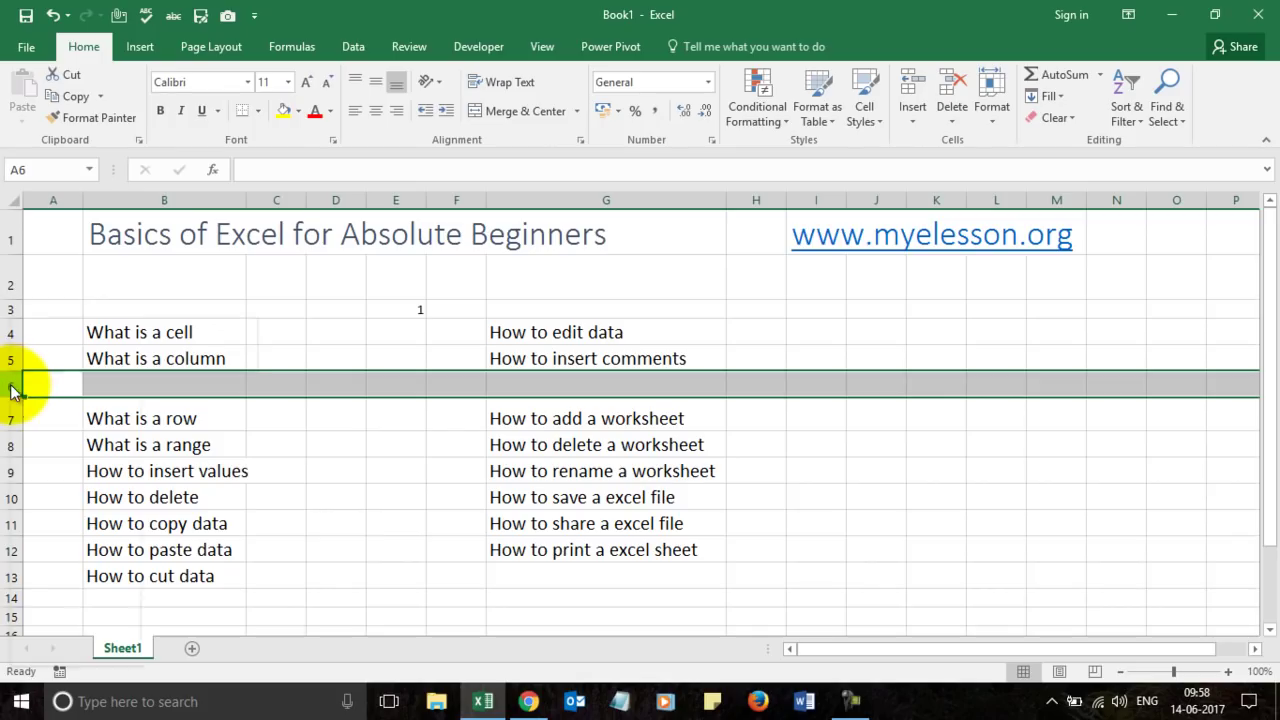
right_click(10, 385)
click(58, 538)
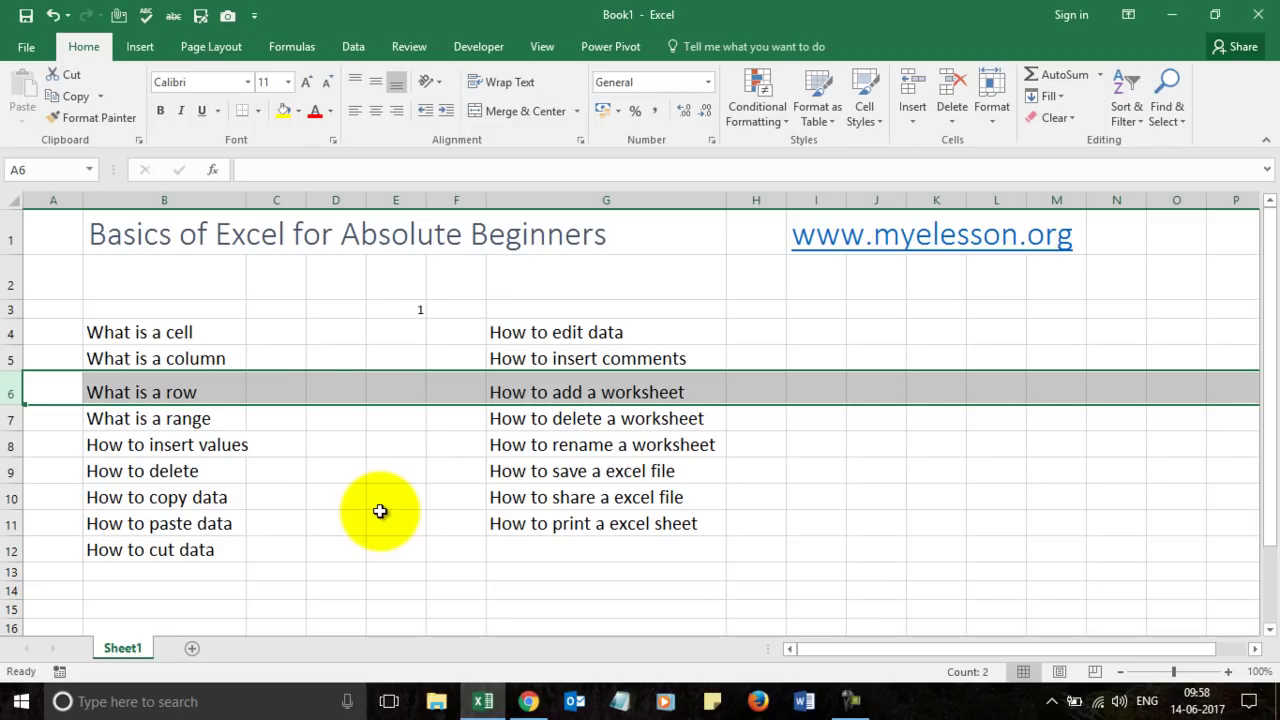
click(371, 474)
Select cells B7, B4 and B5 individually, and select B4:B5 as a two-cell range
click(183, 418)
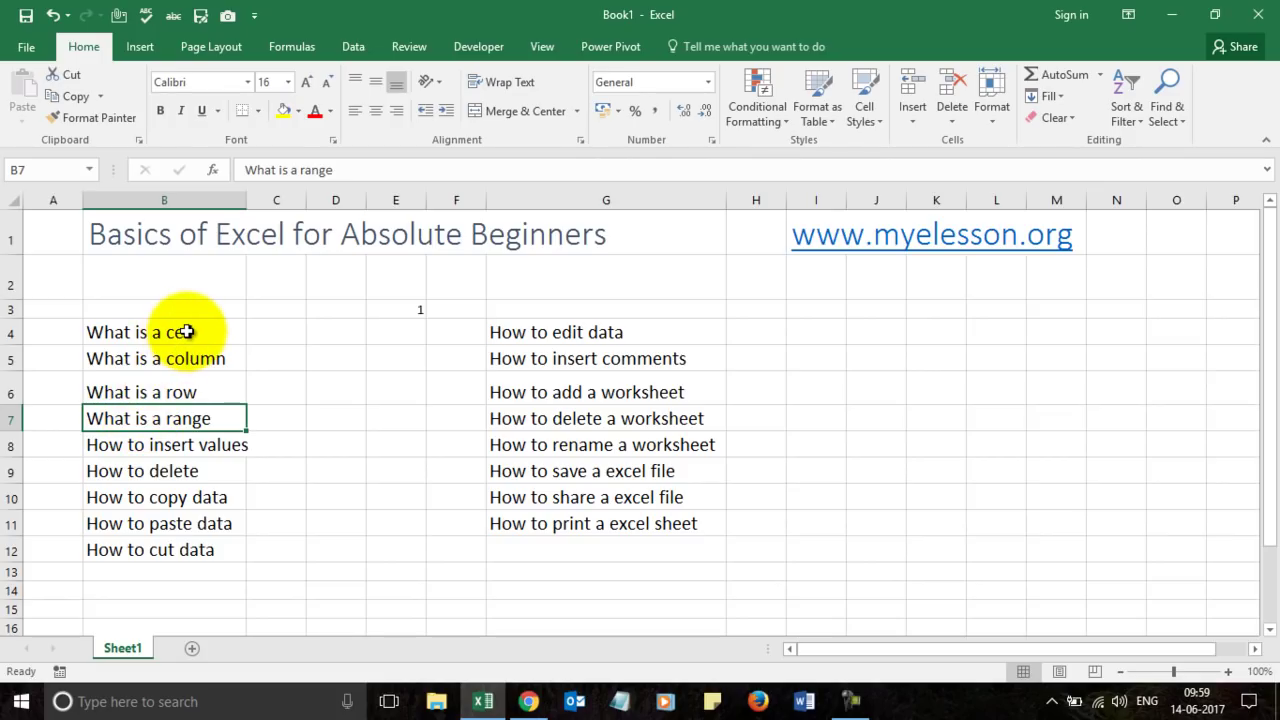
click(186, 332)
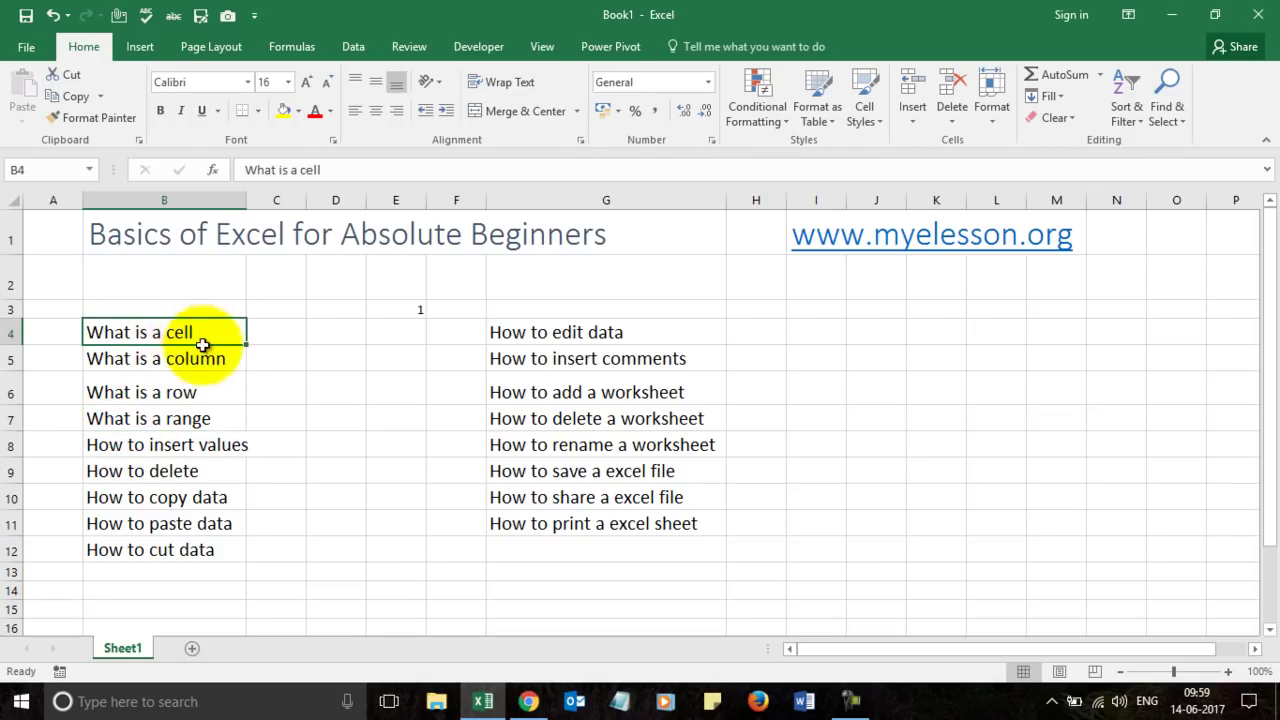
click(206, 356)
drag(206, 334, 212, 353)
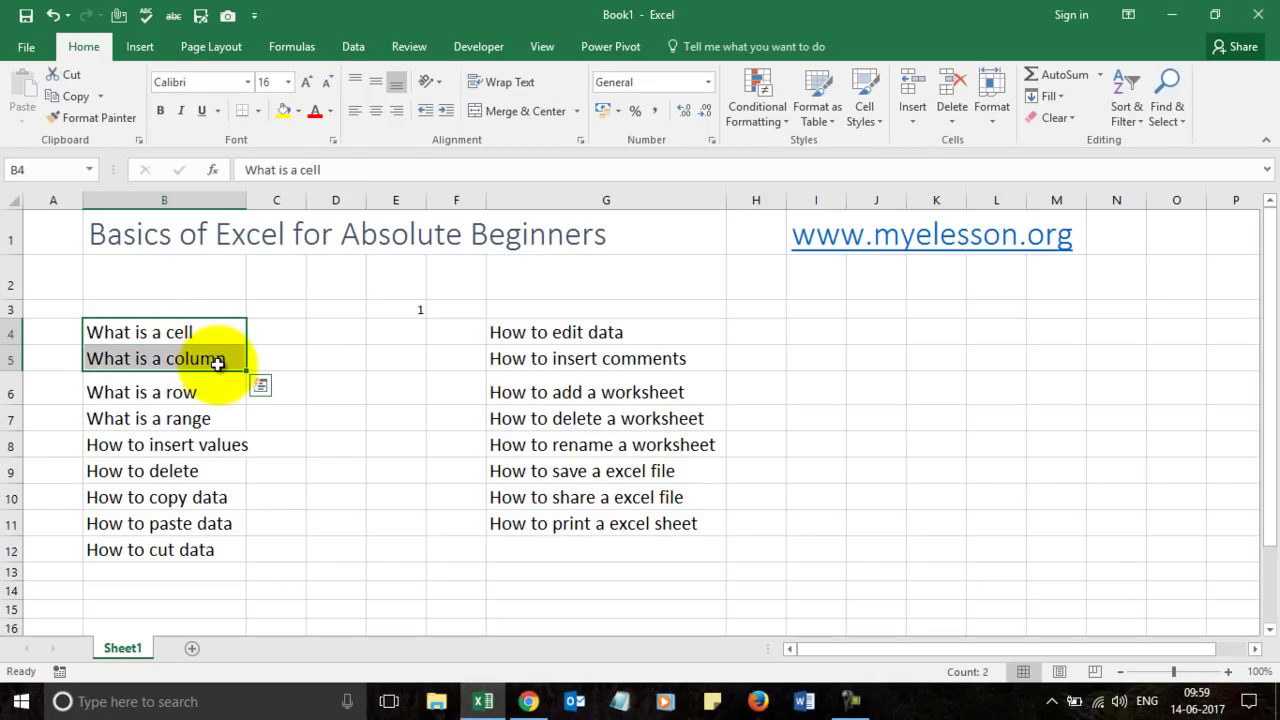
Select the range B4:B12 covering the whole first topic list, and deselect it
click(178, 332)
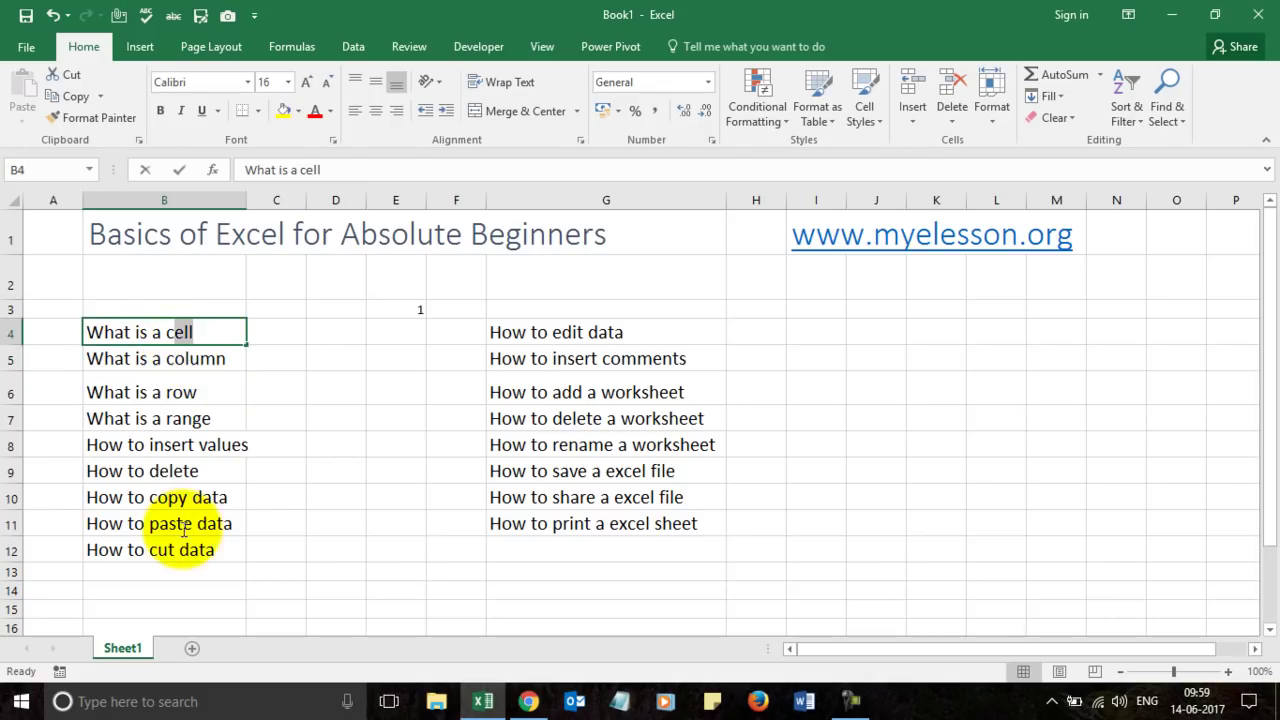
click(262, 495)
drag(171, 337, 191, 560)
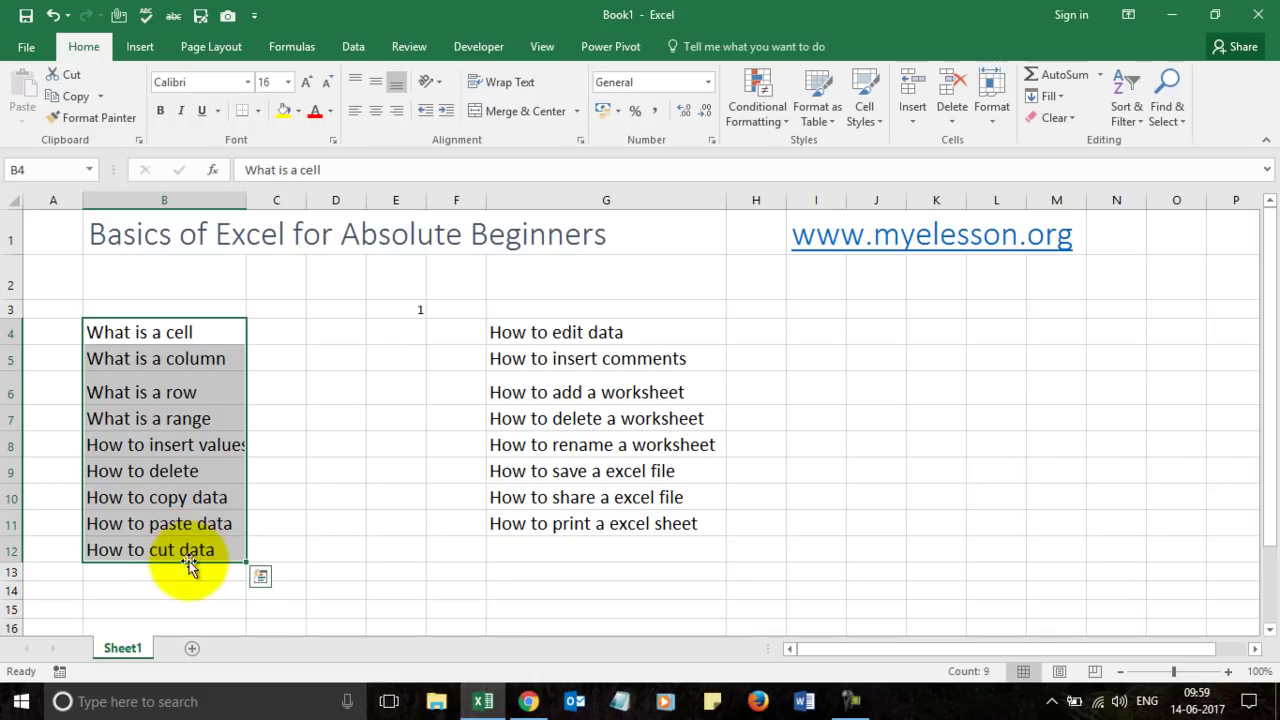
click(286, 555)
Select the multi-column range B4:H14, deselect it, select B4:G12 around both topic lists, and deselect that too
drag(94, 332, 729, 584)
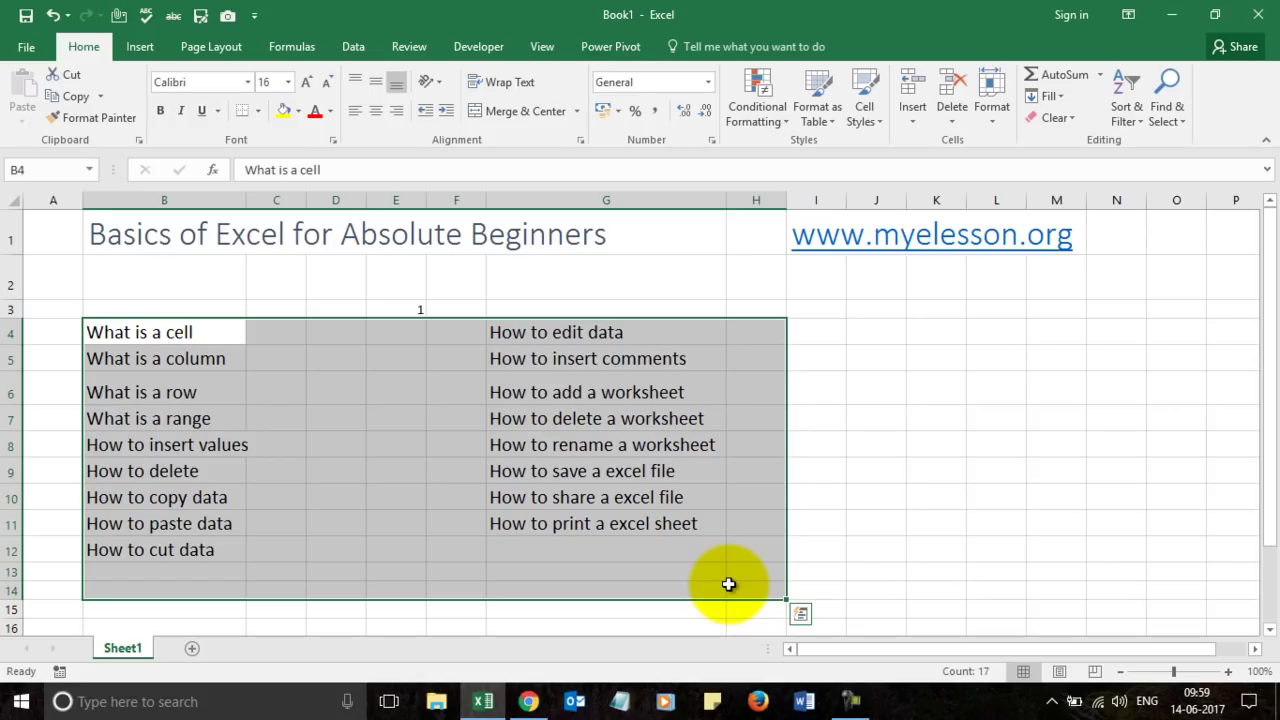
click(872, 494)
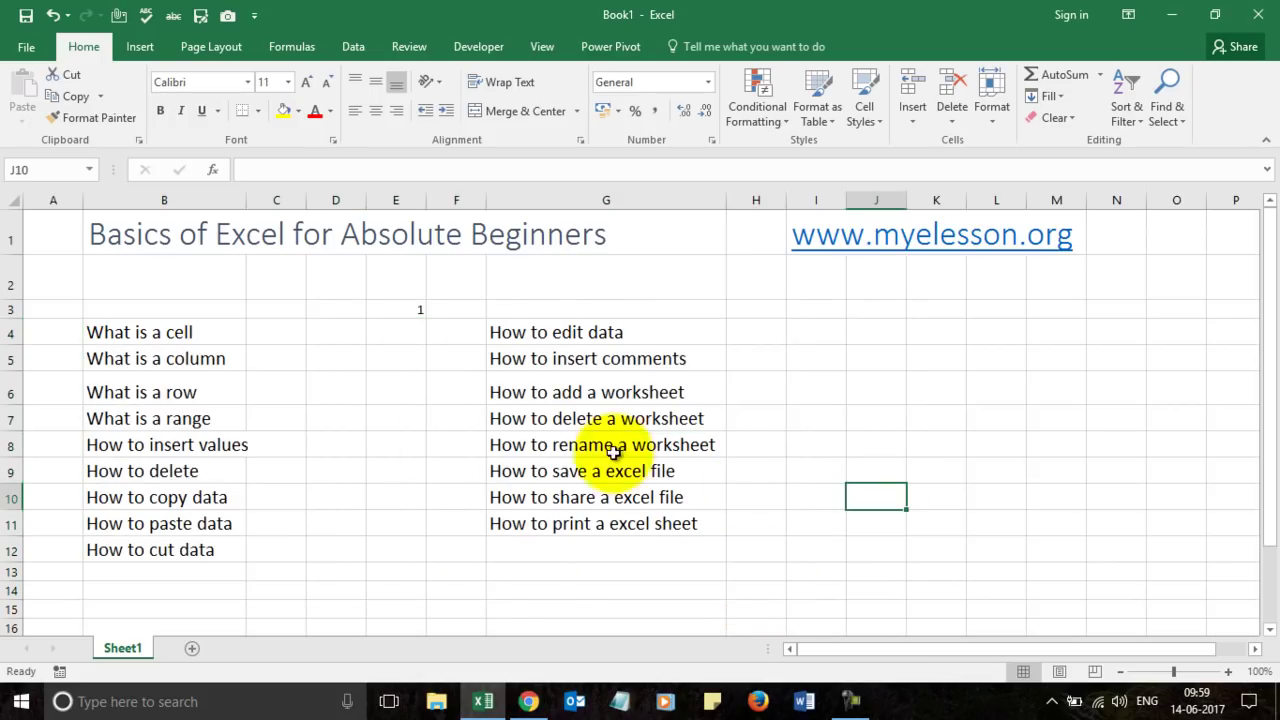
drag(105, 329, 670, 548)
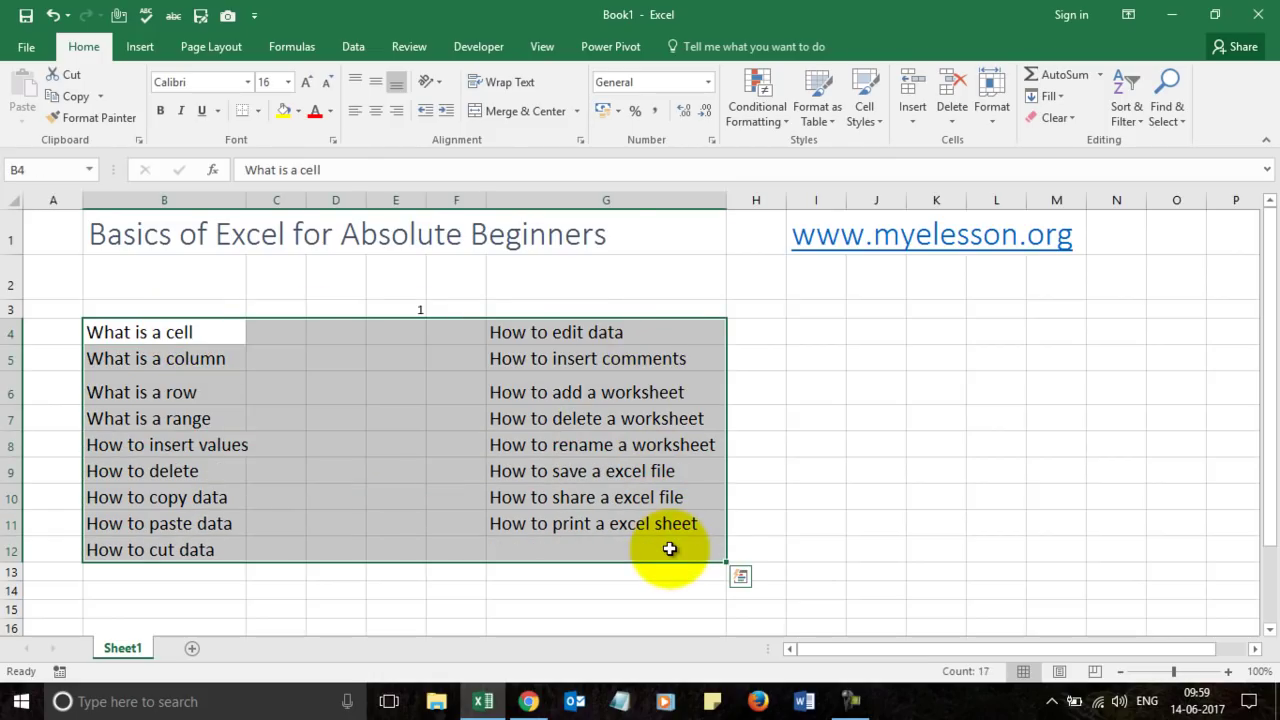
click(814, 495)
Widen column B so the entry "How to insert values" in B8 fits completely with spare room
click(112, 450)
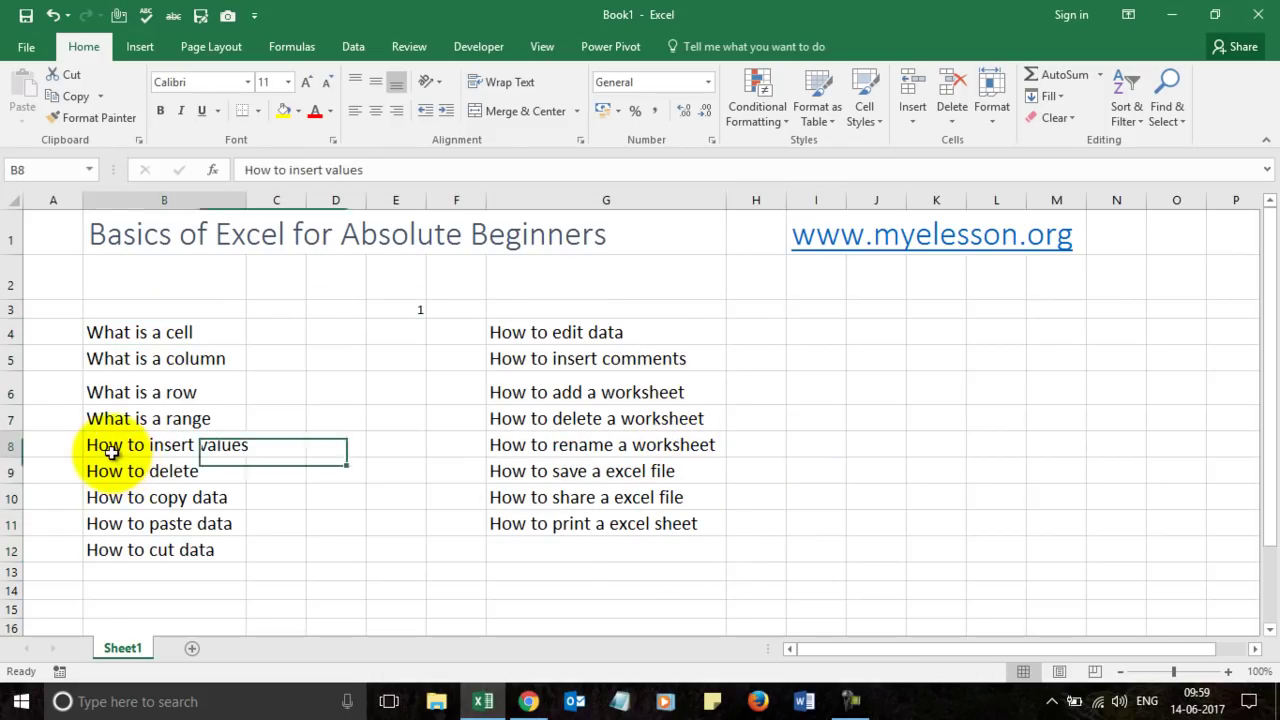
double_click(246, 200)
drag(629, 200, 305, 204)
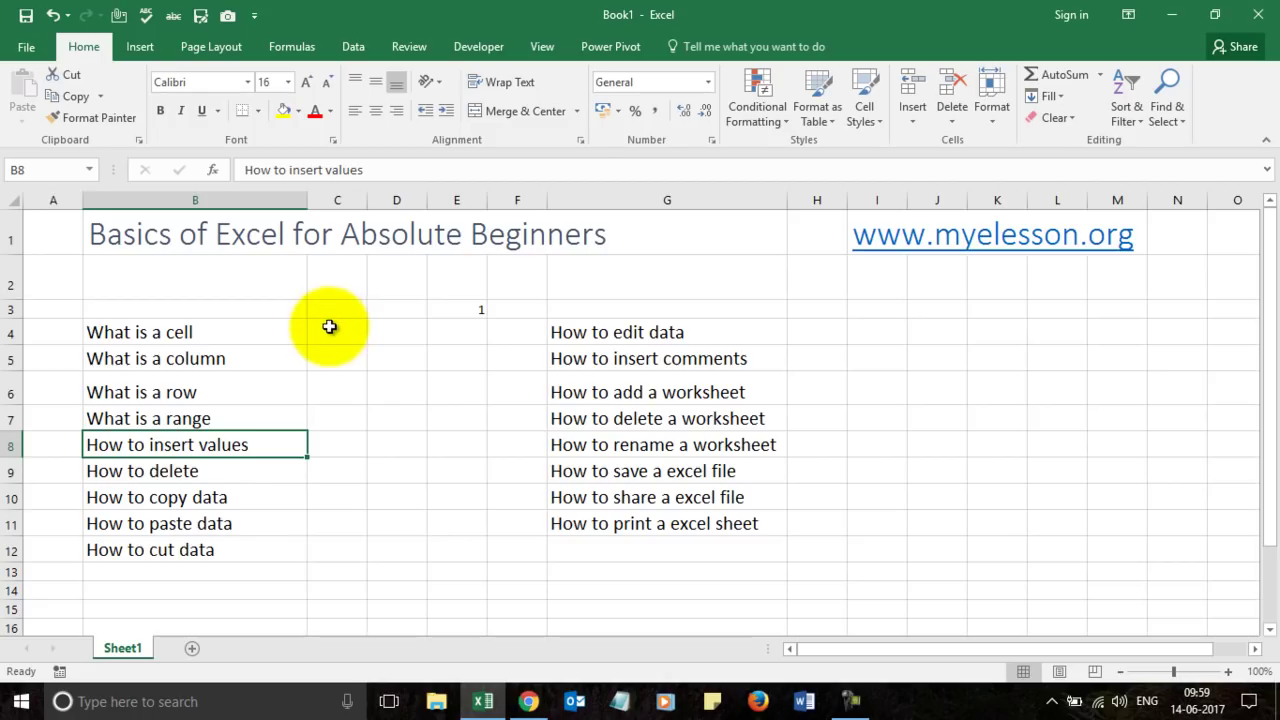
Select the empty range I4:M11 beside the topic lists and increase its font size to 20
click(172, 336)
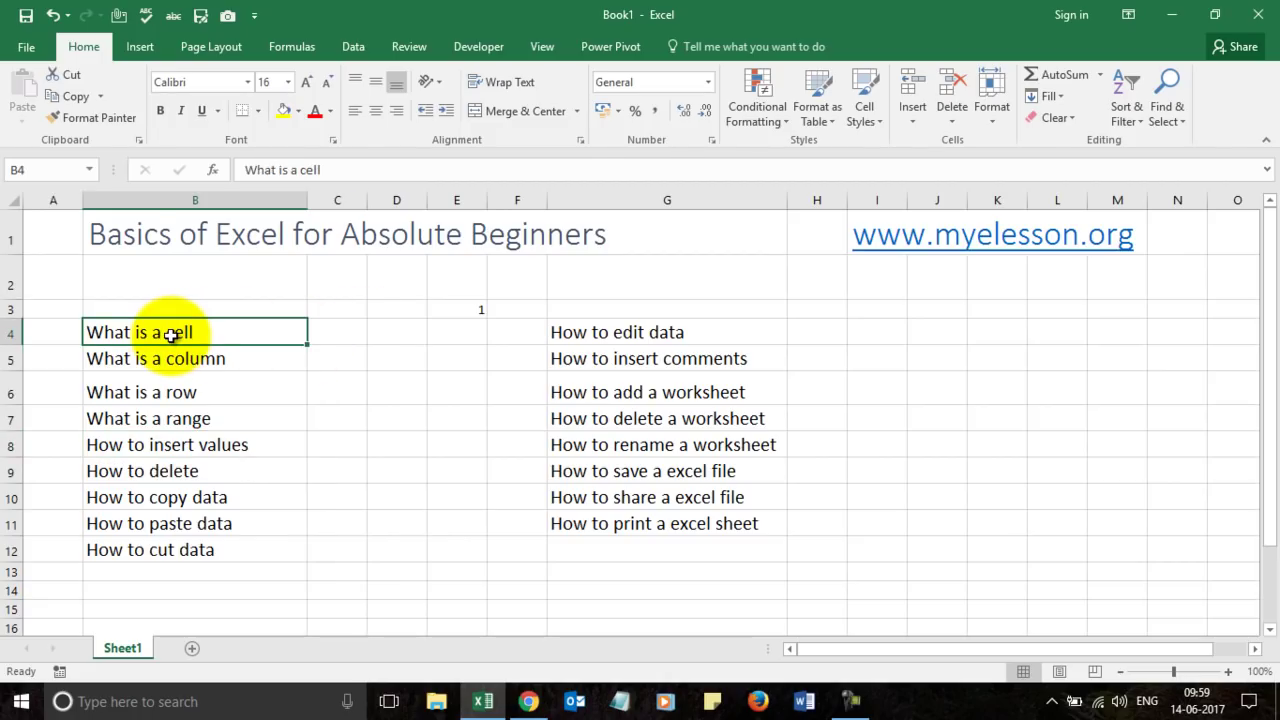
click(340, 333)
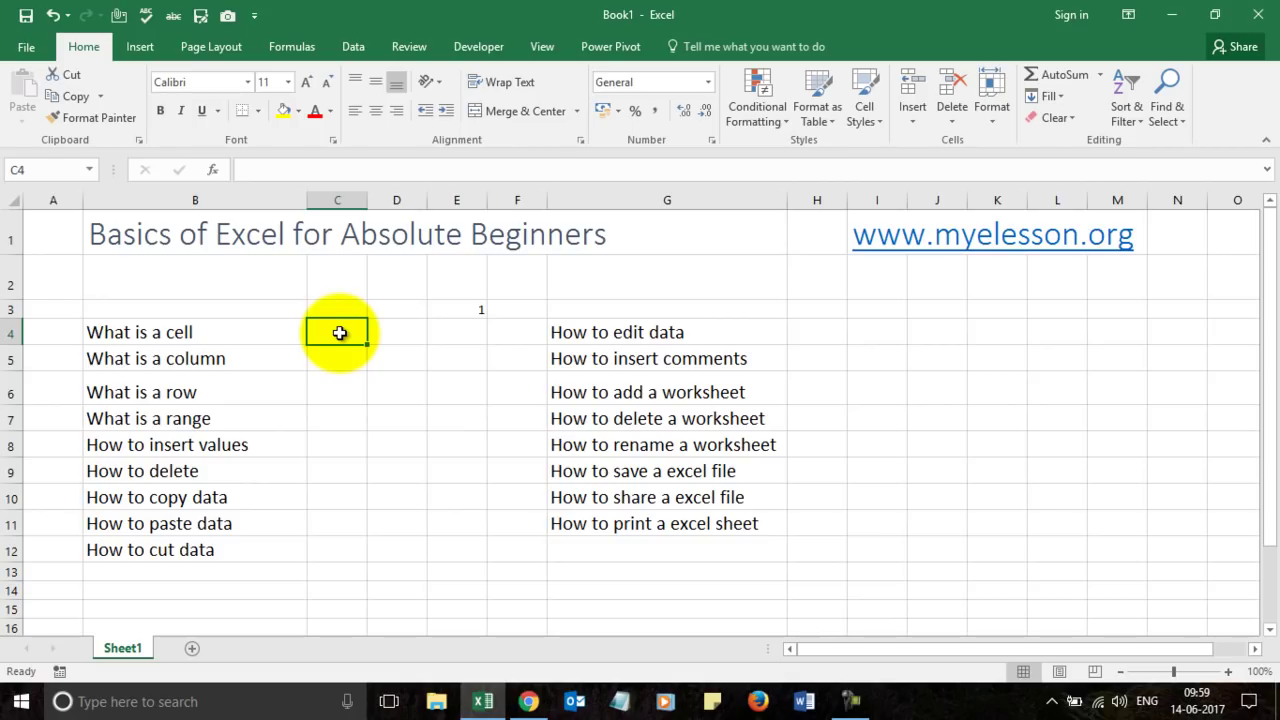
drag(855, 332, 1112, 514)
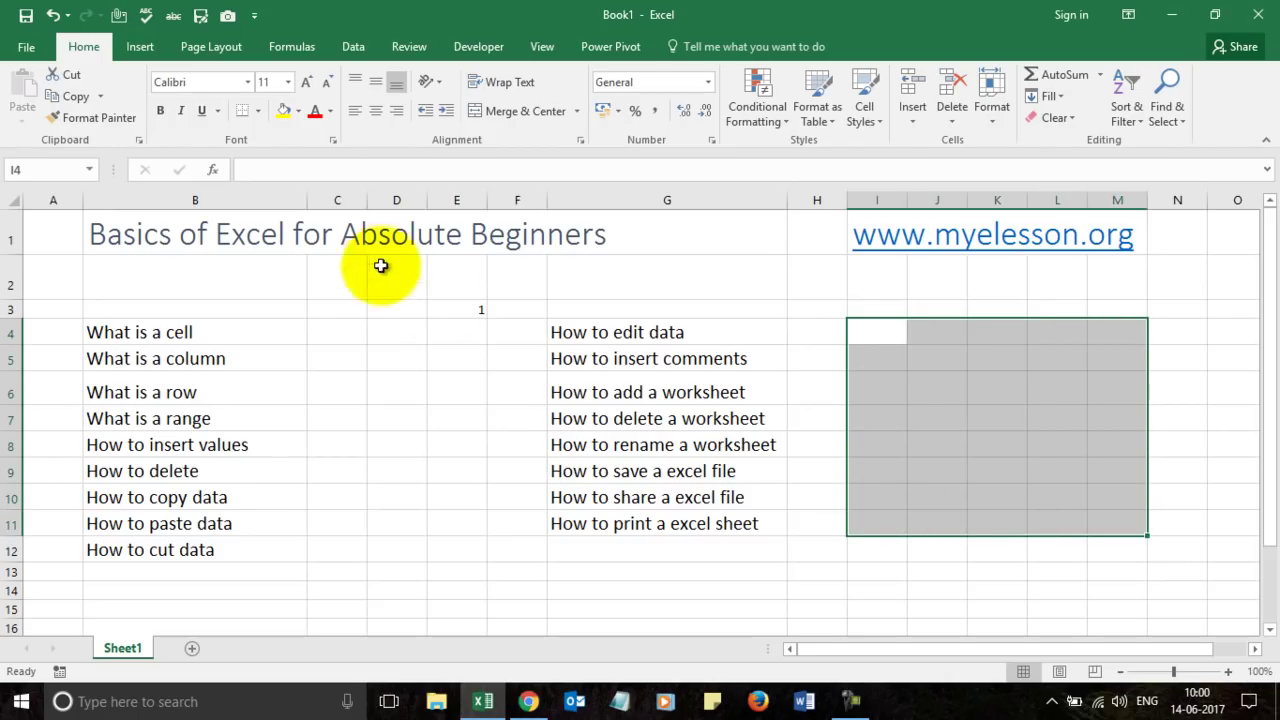
click(313, 89)
click(313, 89)
click(312, 90)
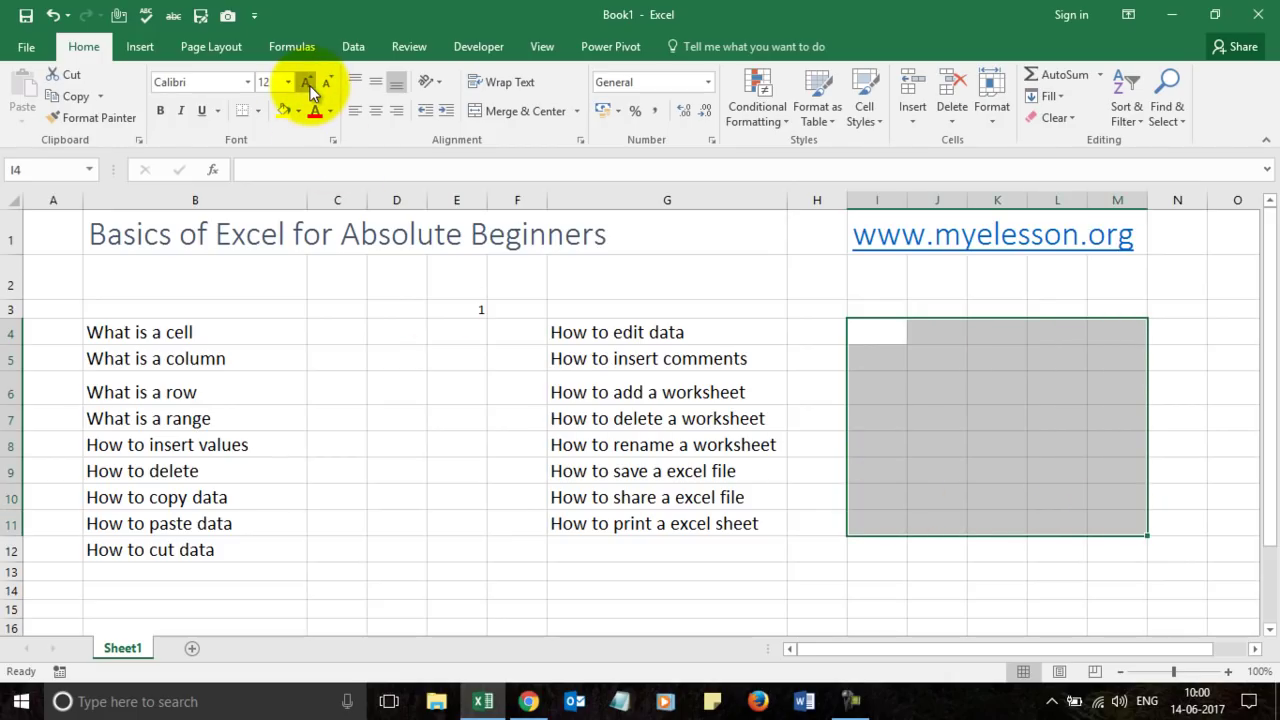
click(309, 88)
click(308, 87)
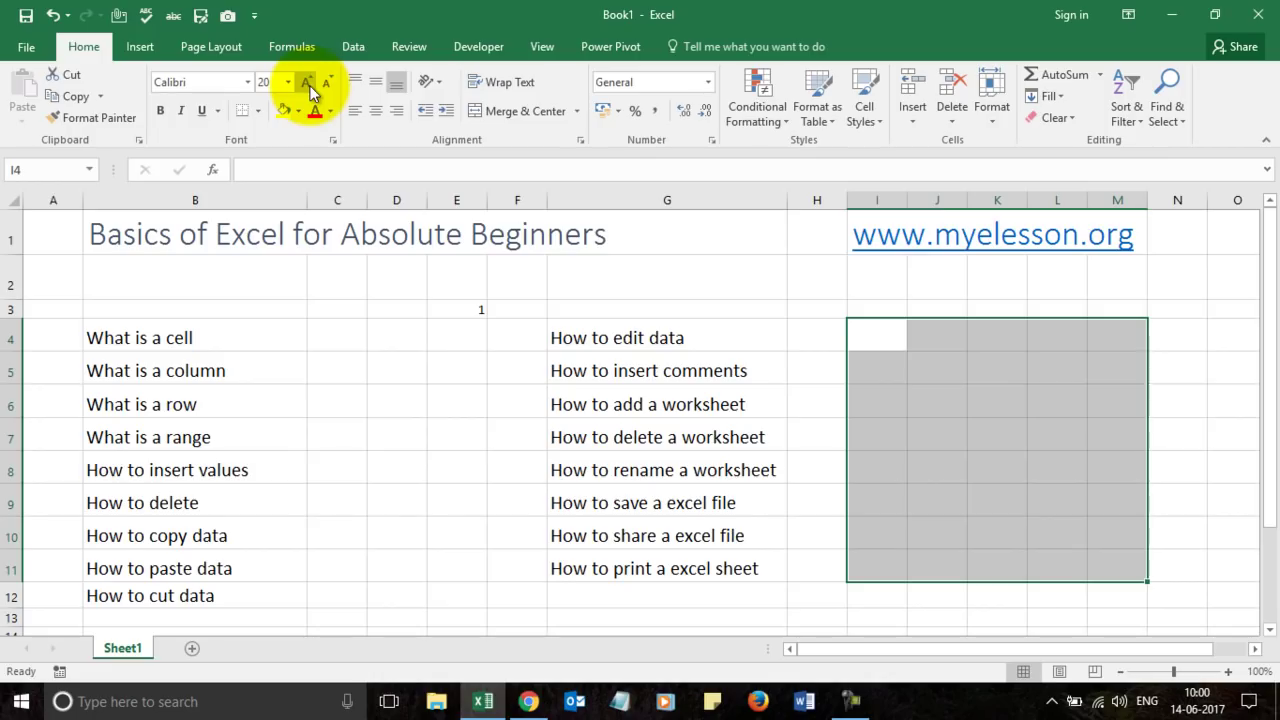
Enter a number, a letter and a symbol across row 4: 1 in I4, q in J4 and ! in K4
click(895, 345)
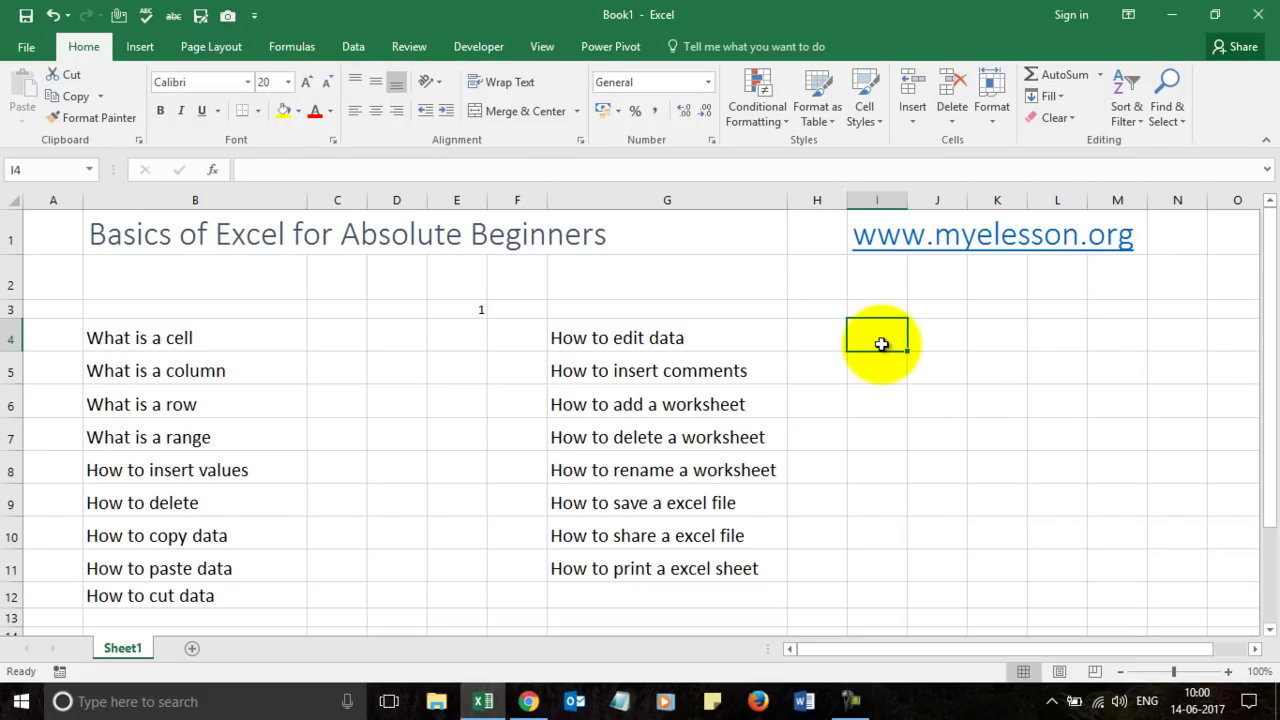
text(1)
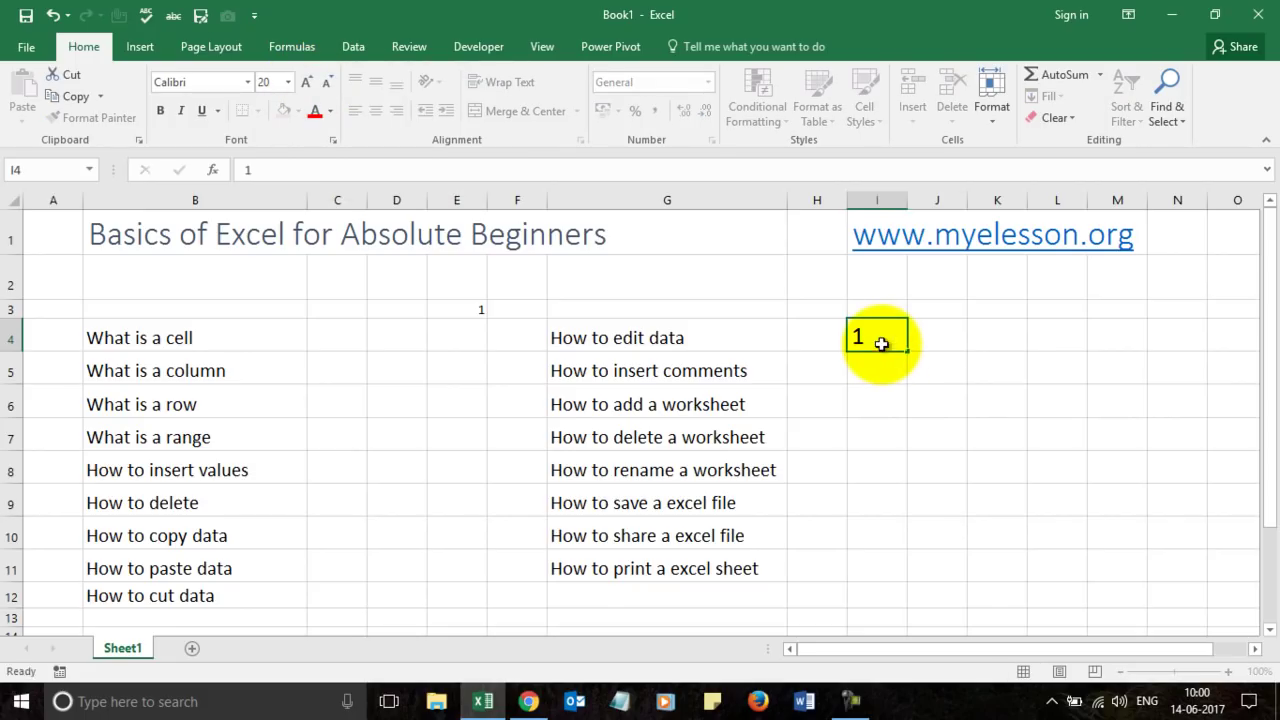
key(Tab)
text(q)
key(Tab)
text(!)
key(Tab)
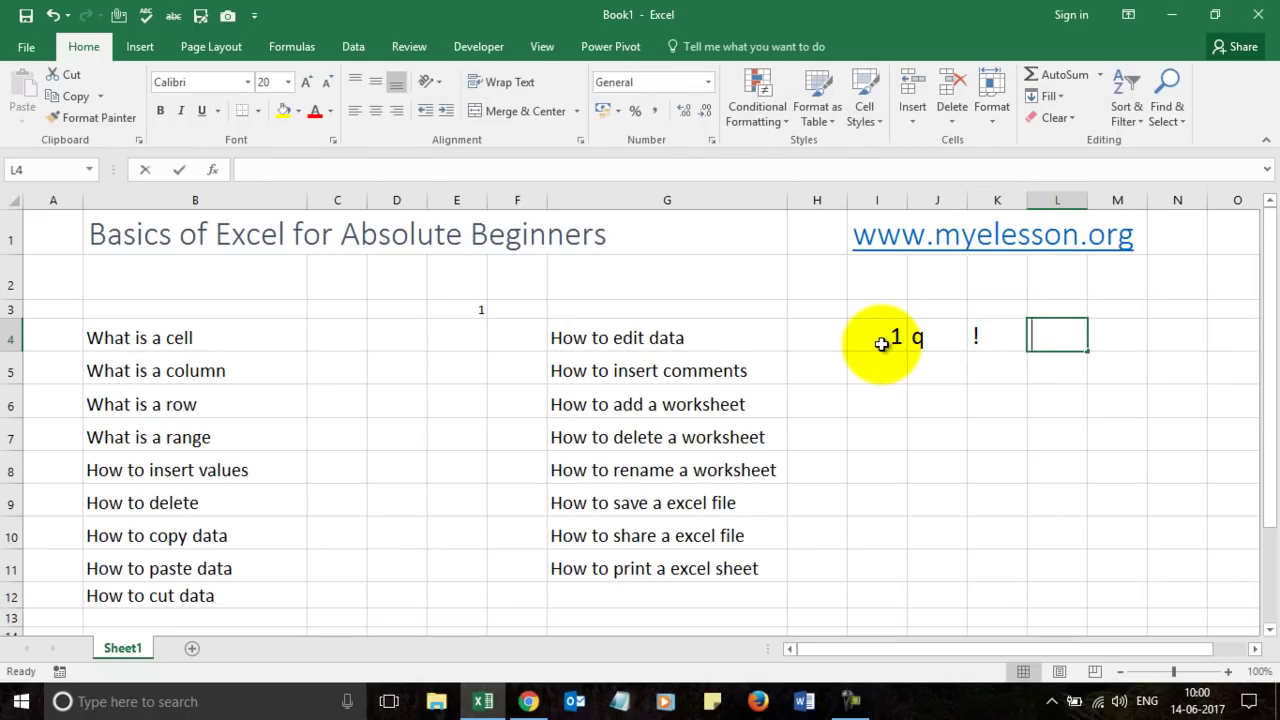
Enter the formula =sum(2+2) in cell L4
text(=sum)
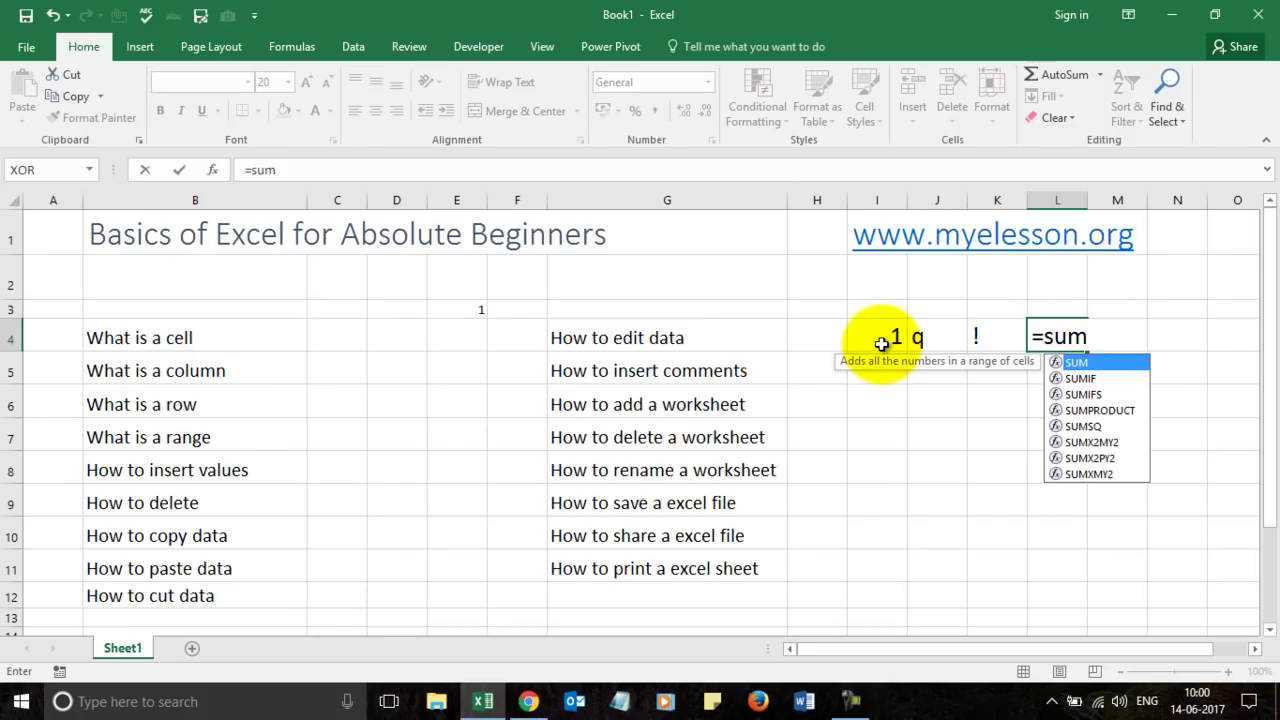
text())
key(BackSpace)
text(/)
key(BackSpace)
text((2+2)
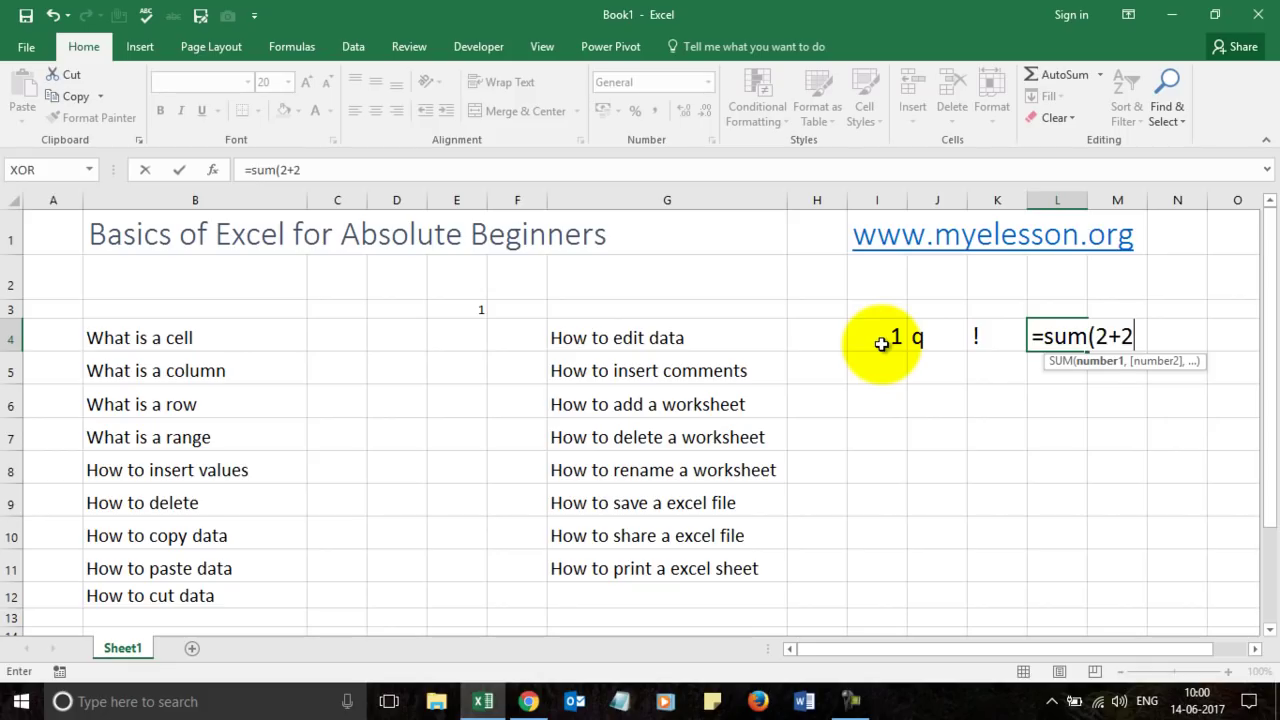
text())
key(Return)
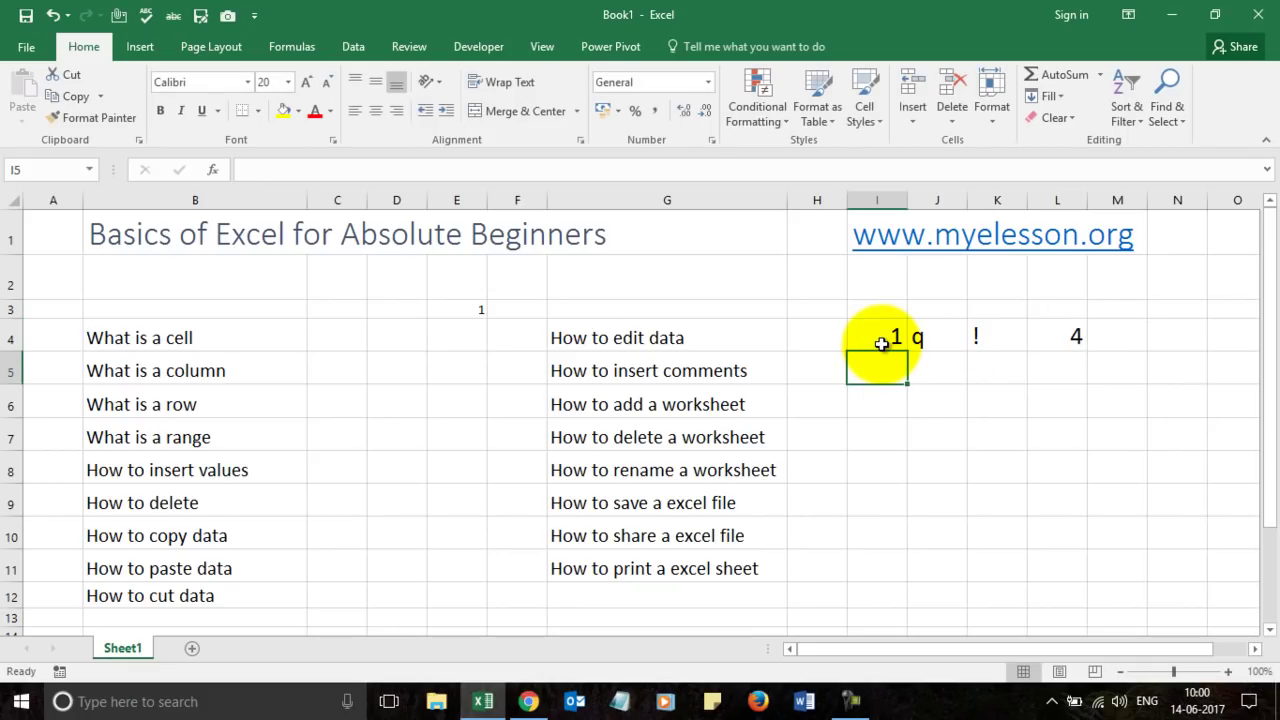
Enter a very long number made only of 1s in cell I5, and reopen that cell for editing
text(1)
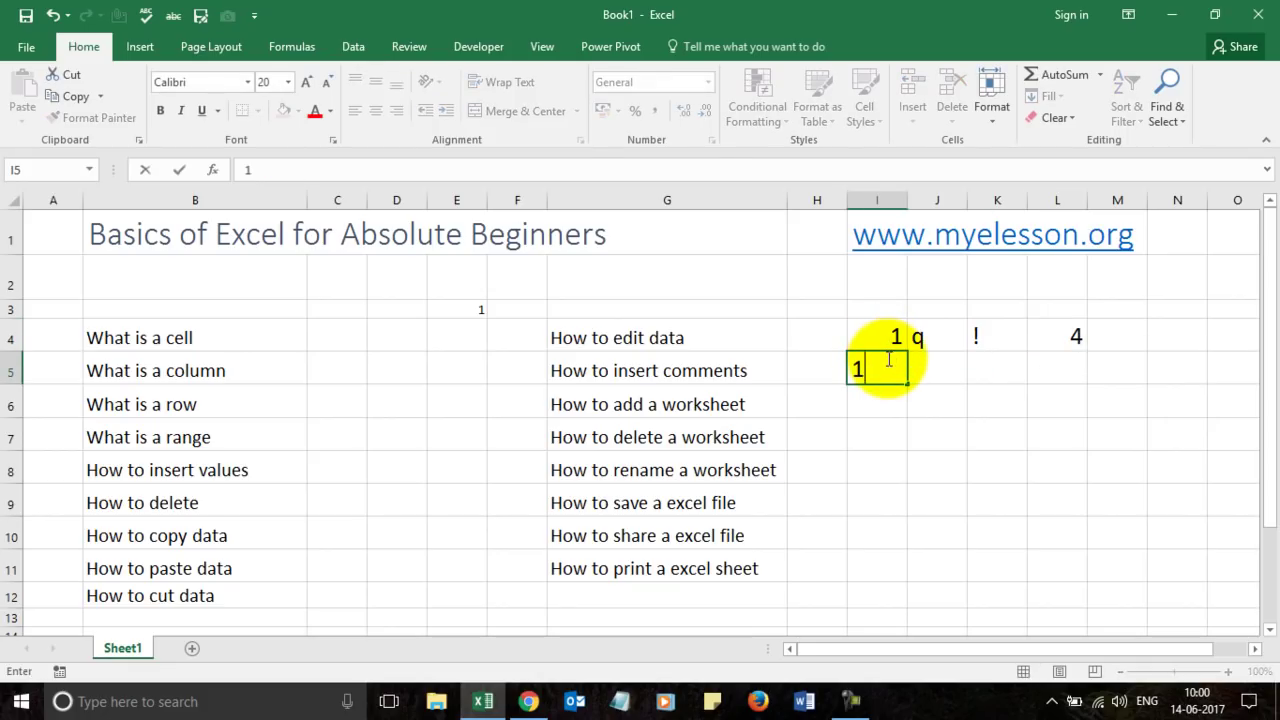
text(11111111111111111111111111111111111111111111111111)
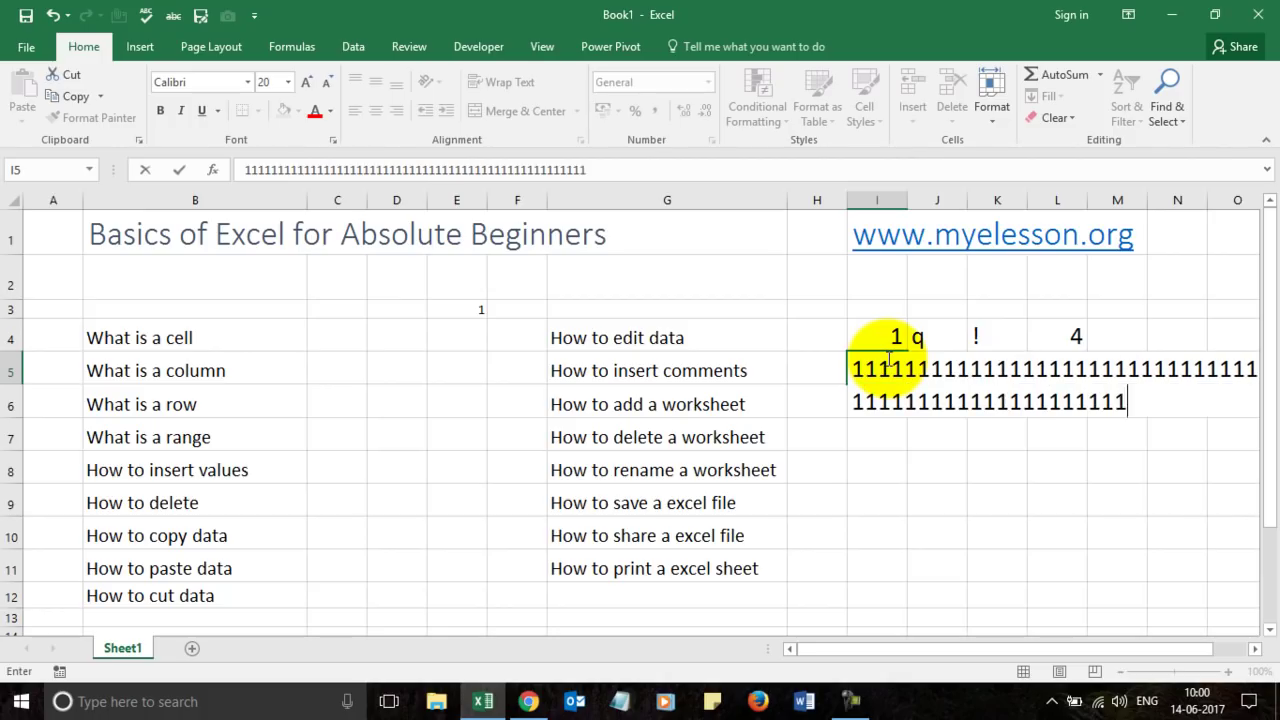
text(1111111111111111111111111111111111111111111111111111111111111111111111111111111111111111111111111)
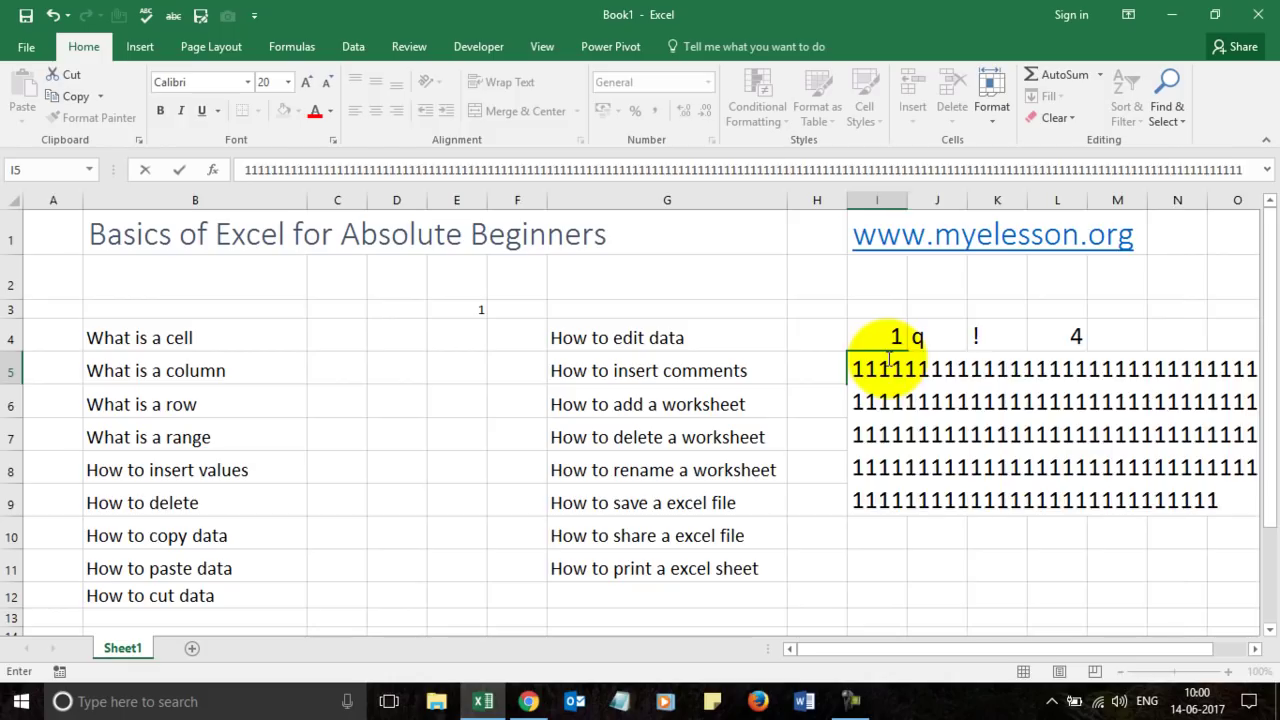
key(Return)
click(889, 366)
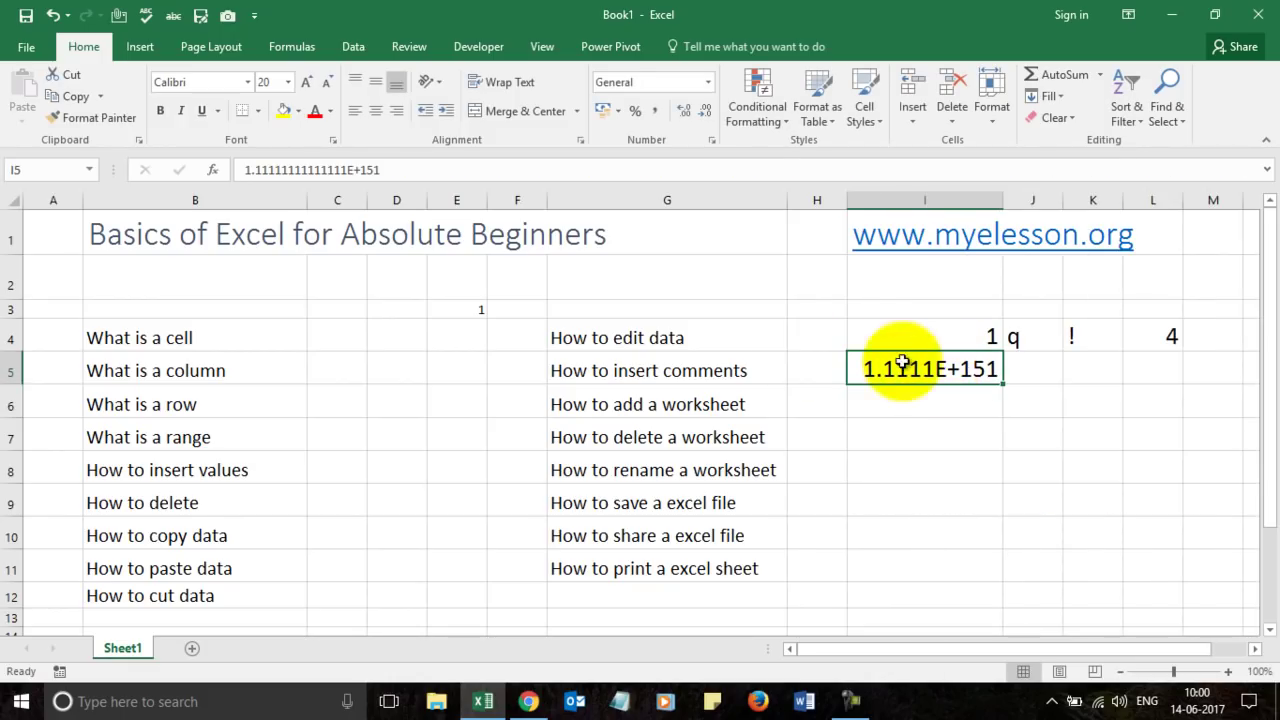
double_click(960, 370)
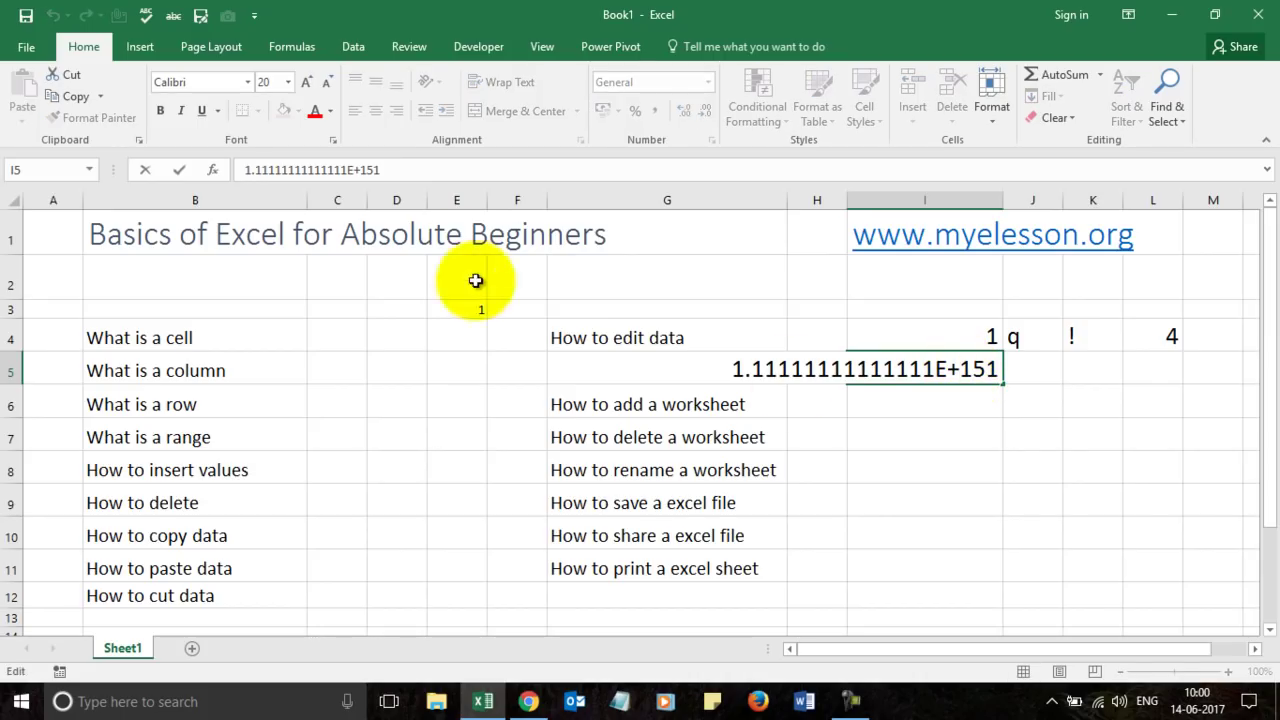
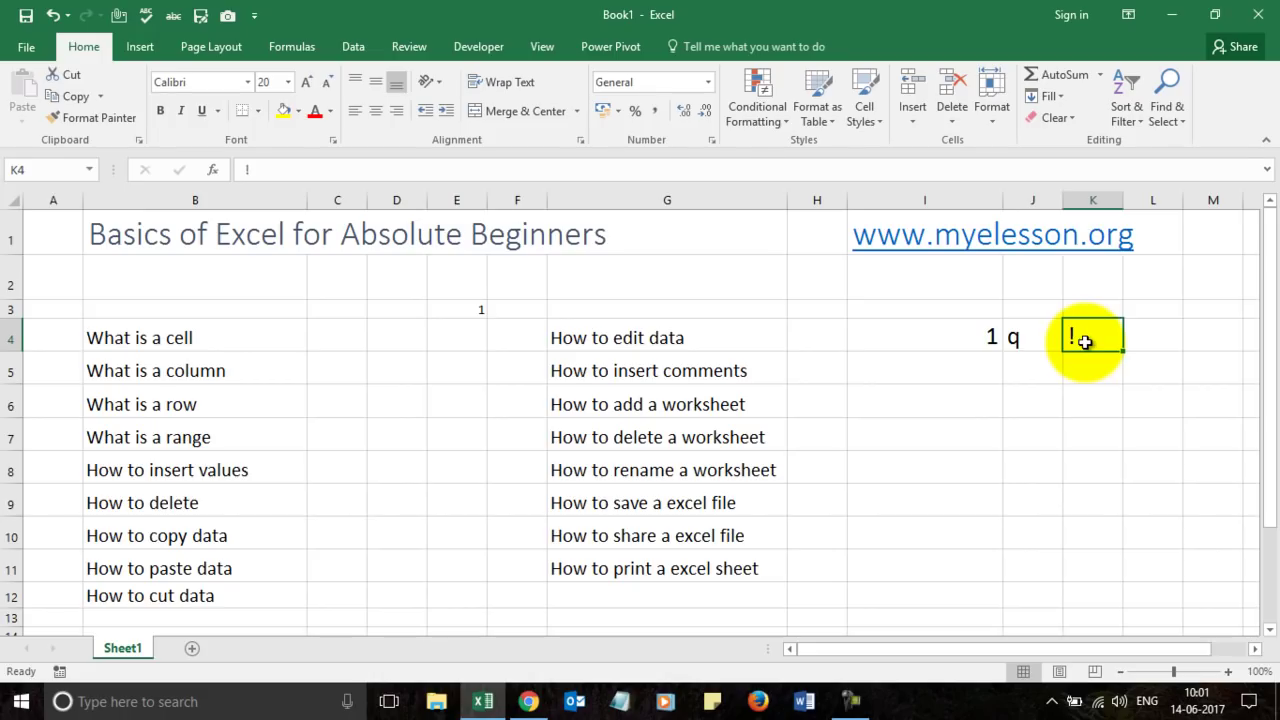
Erase the letter q from cell J4 by editing its content in the formula bar
click(1037, 340)
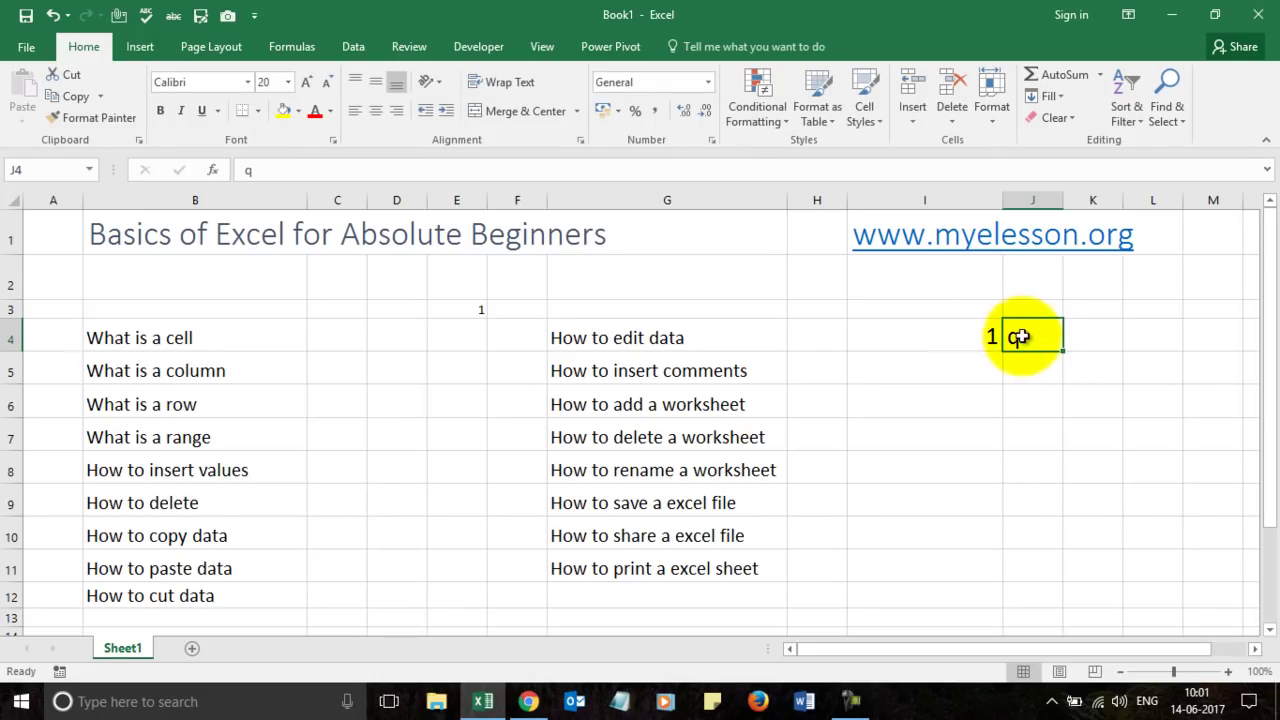
click(289, 171)
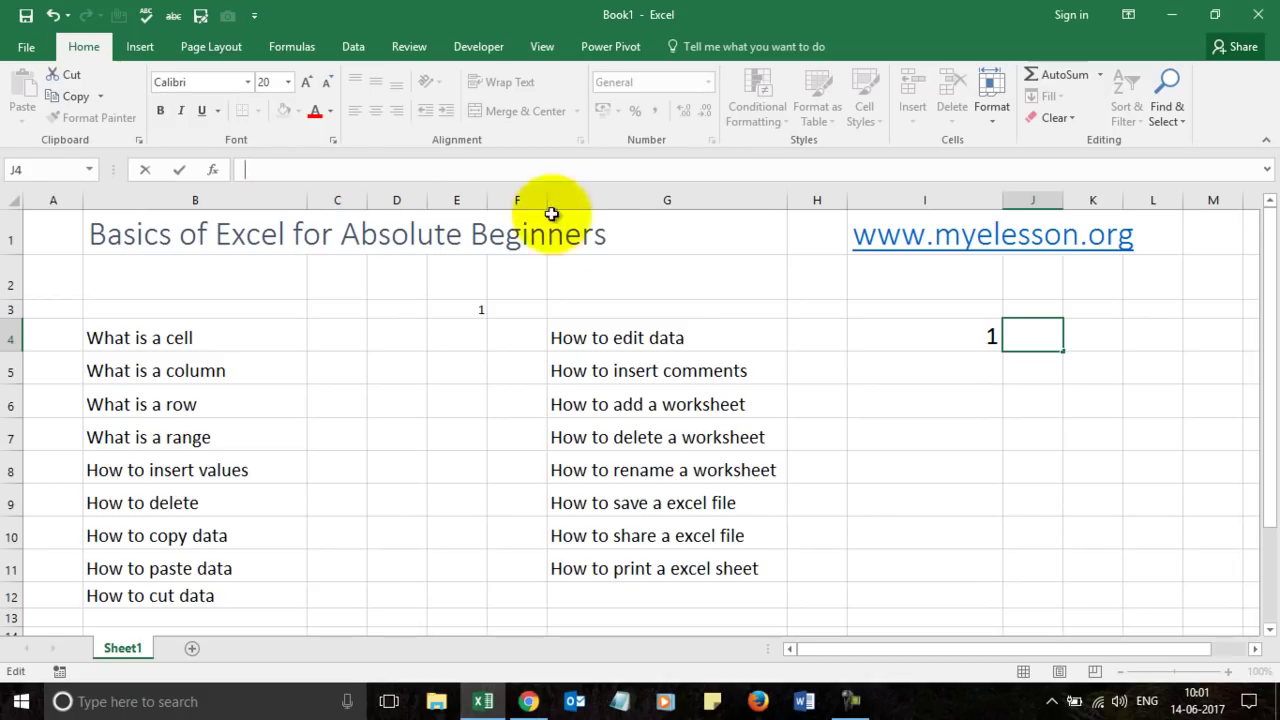
click(946, 343)
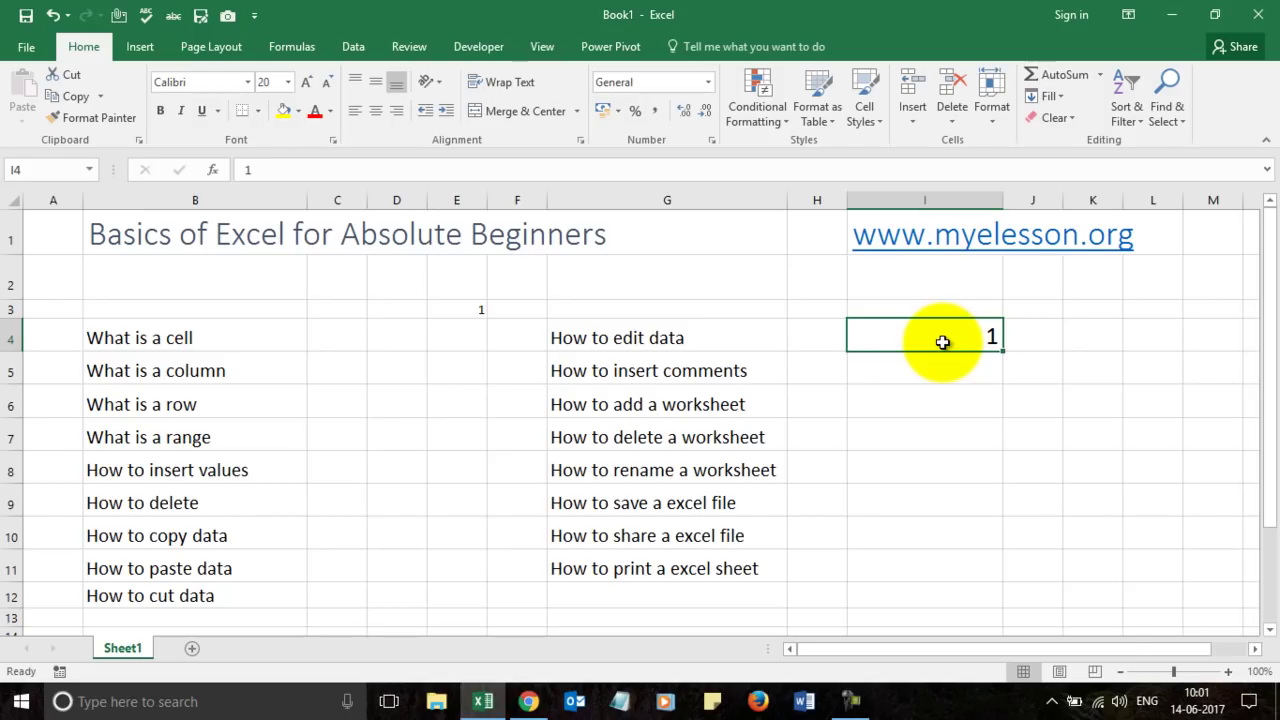
Delete cell I4 with the option Shift cells up
right_click(943, 342)
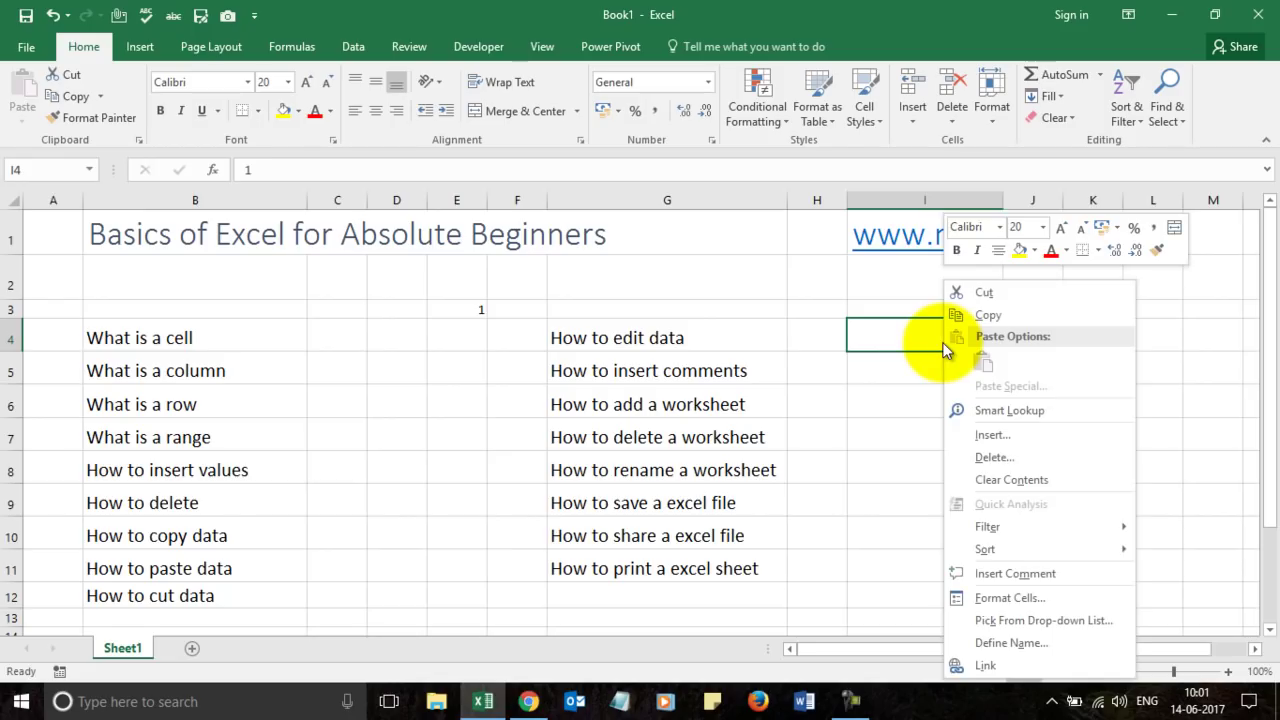
click(999, 460)
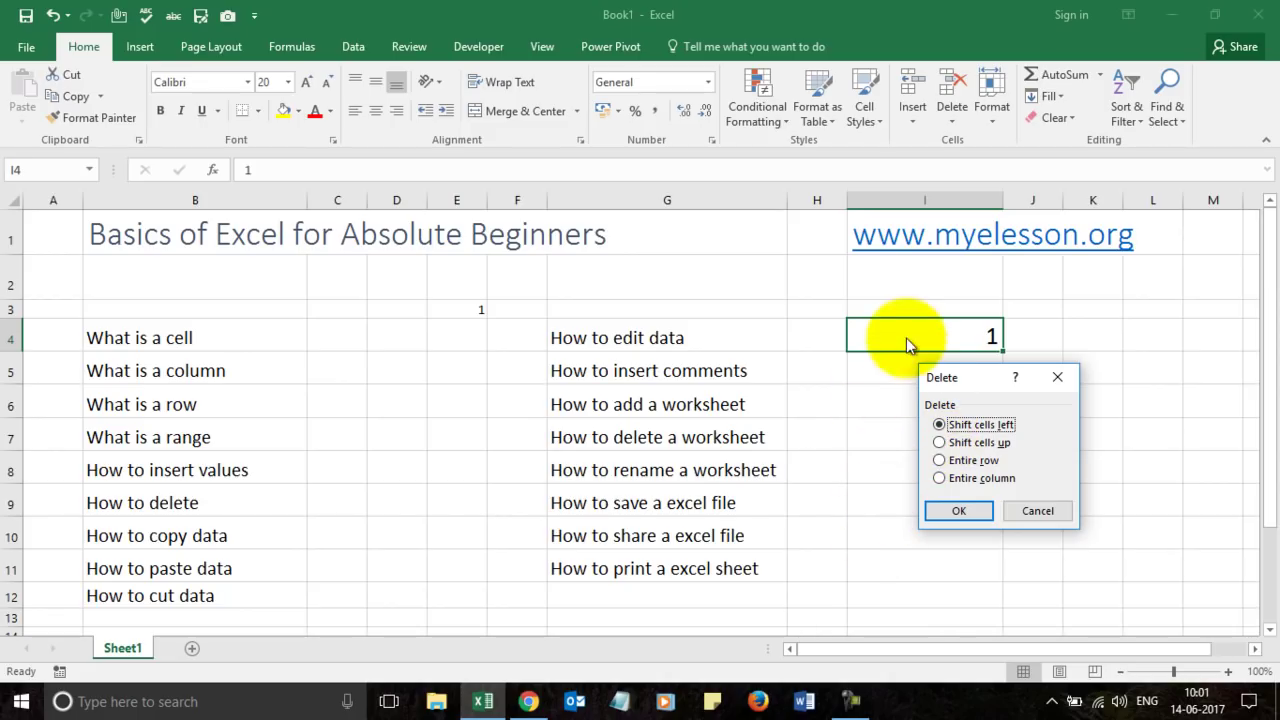
click(940, 443)
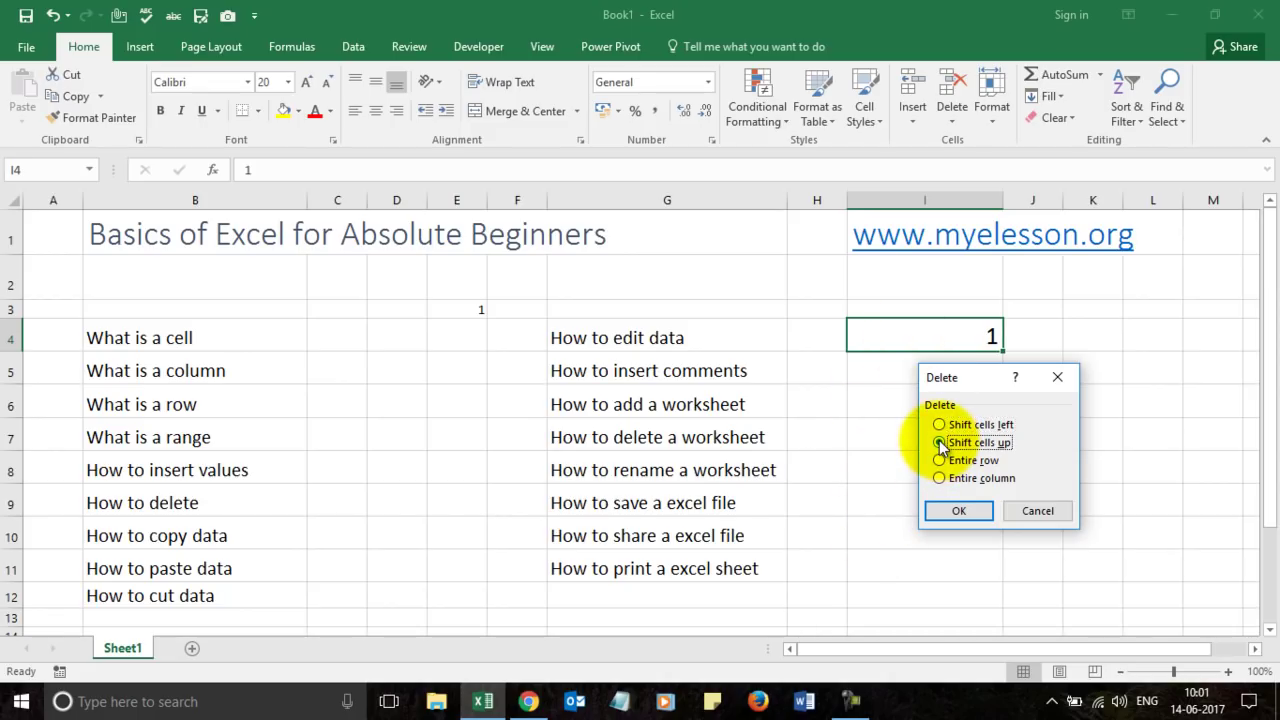
click(959, 512)
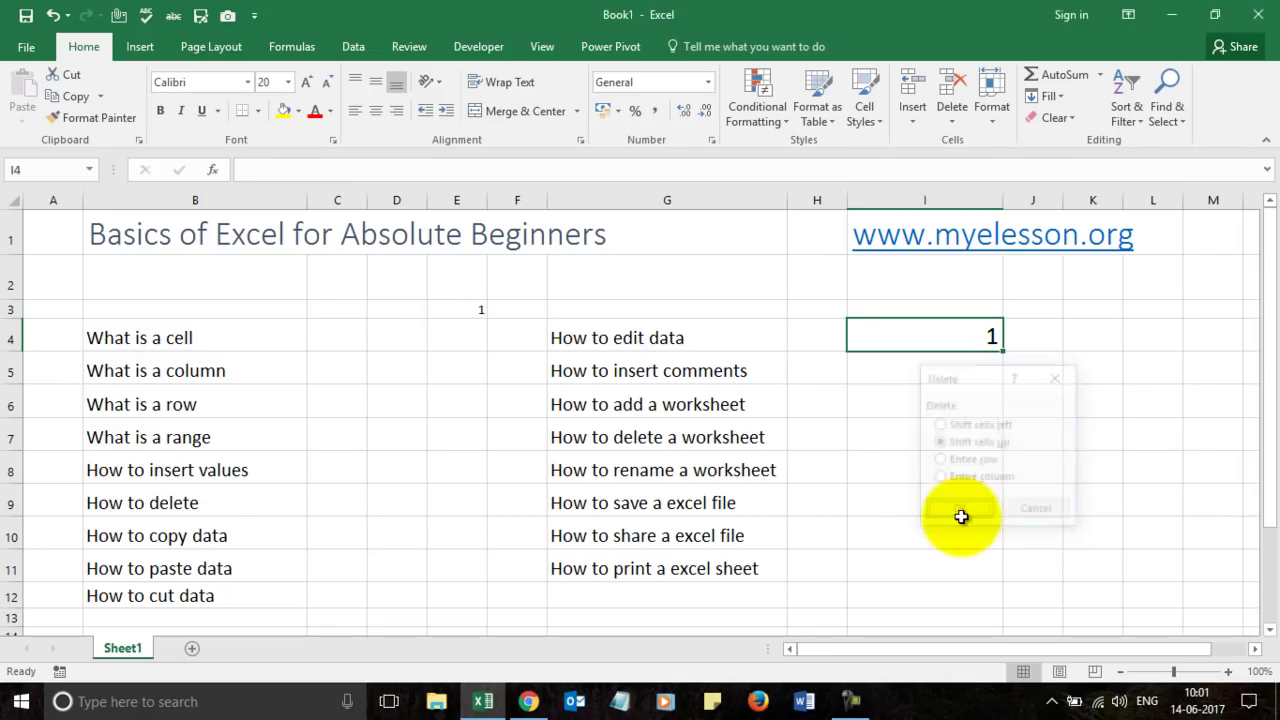
Enter 1 in cell I4 and 2 in I5, and overwrite I5 with 1
text(1)
key(Return)
text(2)
click(985, 340)
double_click(985, 340)
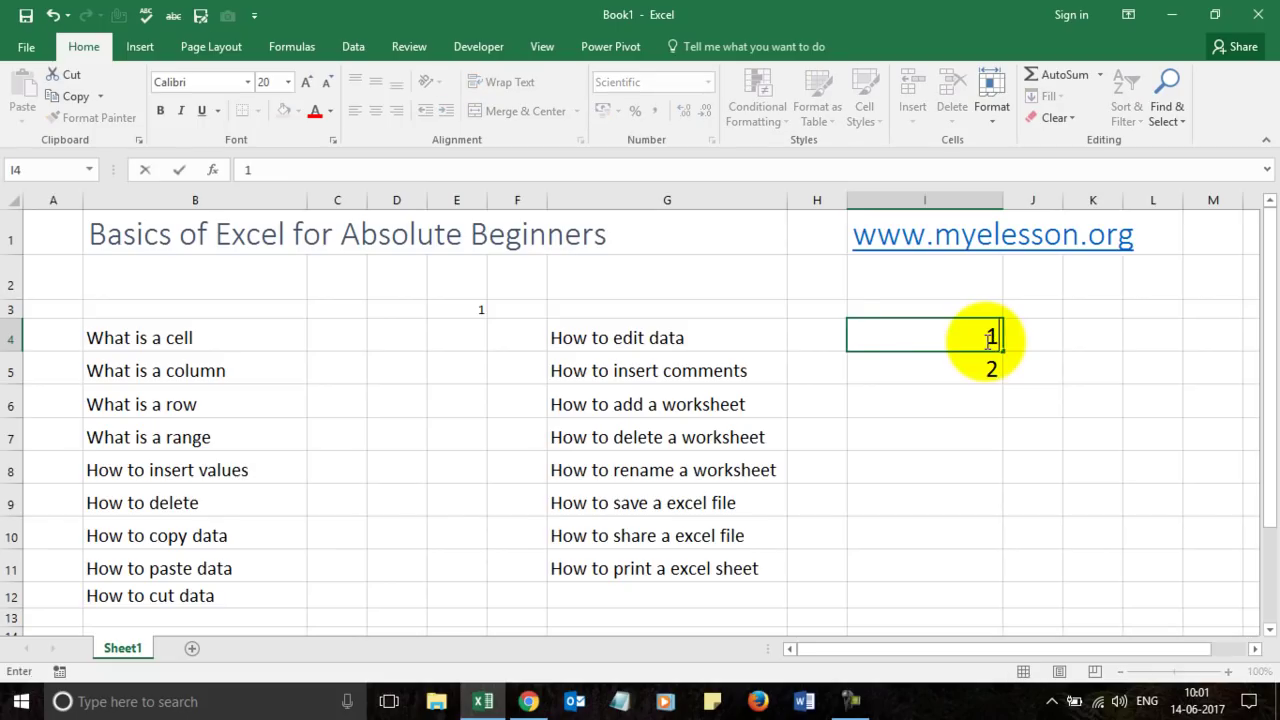
key(Return)
text(1)
key(Return)
click(985, 340)
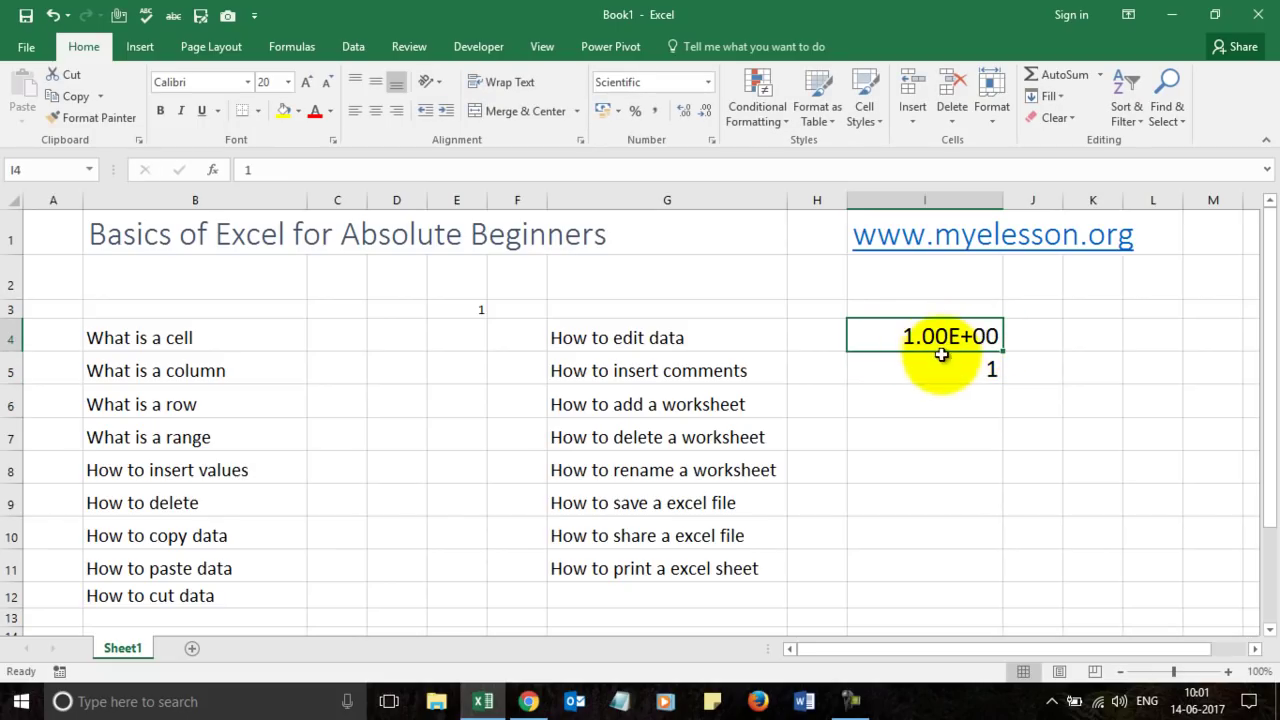
Copy the formatting of cell I5 onto I4 with the Format Painter
click(957, 365)
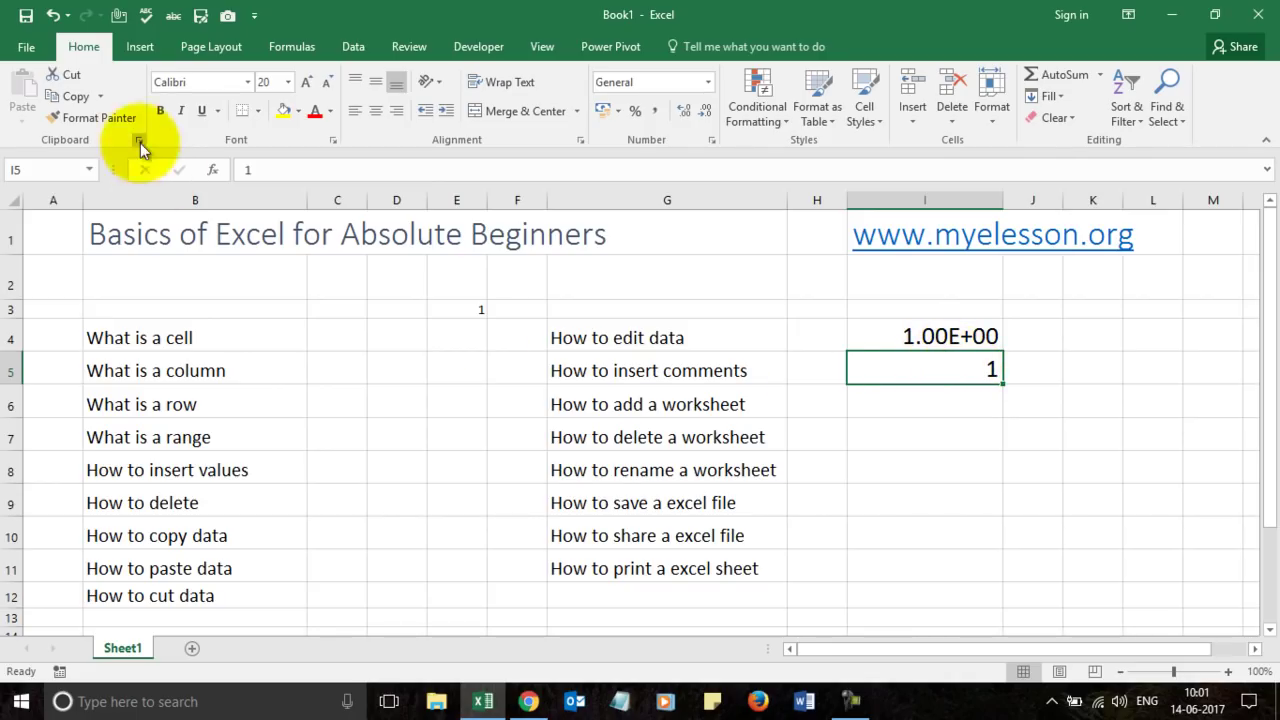
click(100, 117)
click(905, 334)
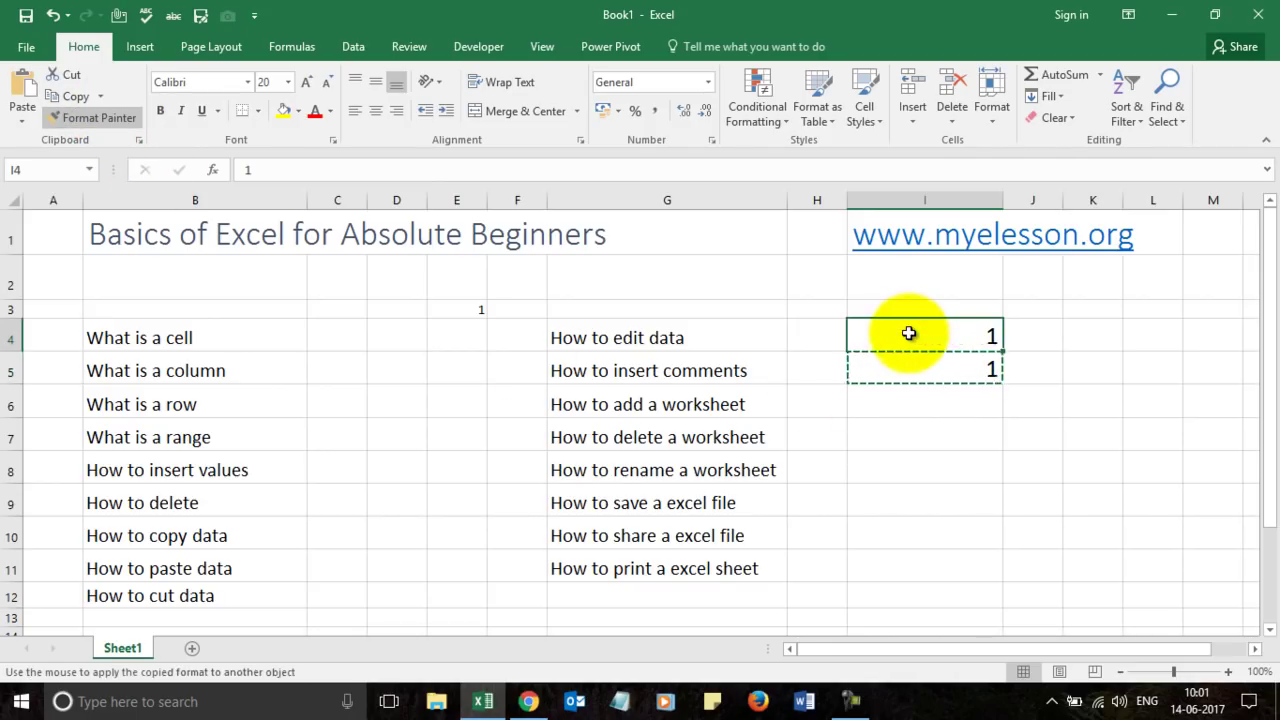
click(949, 407)
Enter the values 2, 3, 4 and 5 down cells I5 to I8
click(981, 368)
text(2)
key(Return)
text(3)
key(Return)
text(4)
key(Return)
text(5)
key(Return)
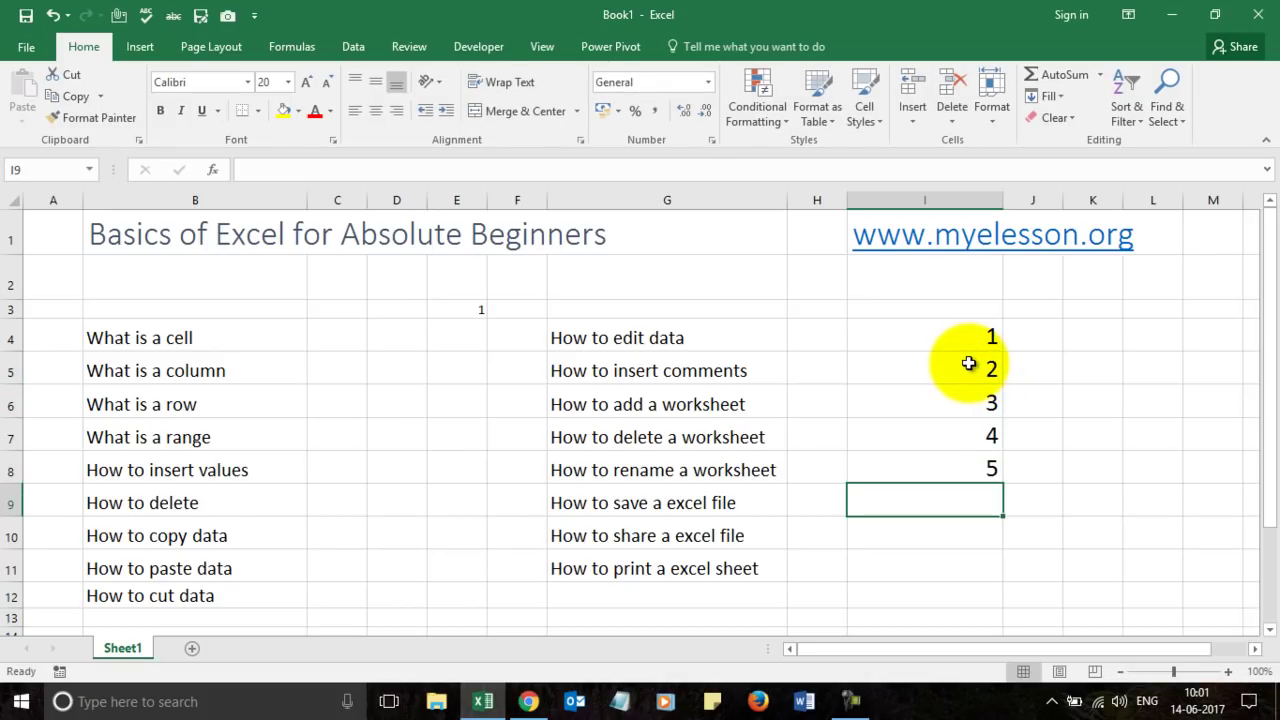
Delete cell I5 containing 2 with Shift cells up, moving the Delete dialog aside so the numbers stay visible
click(969, 364)
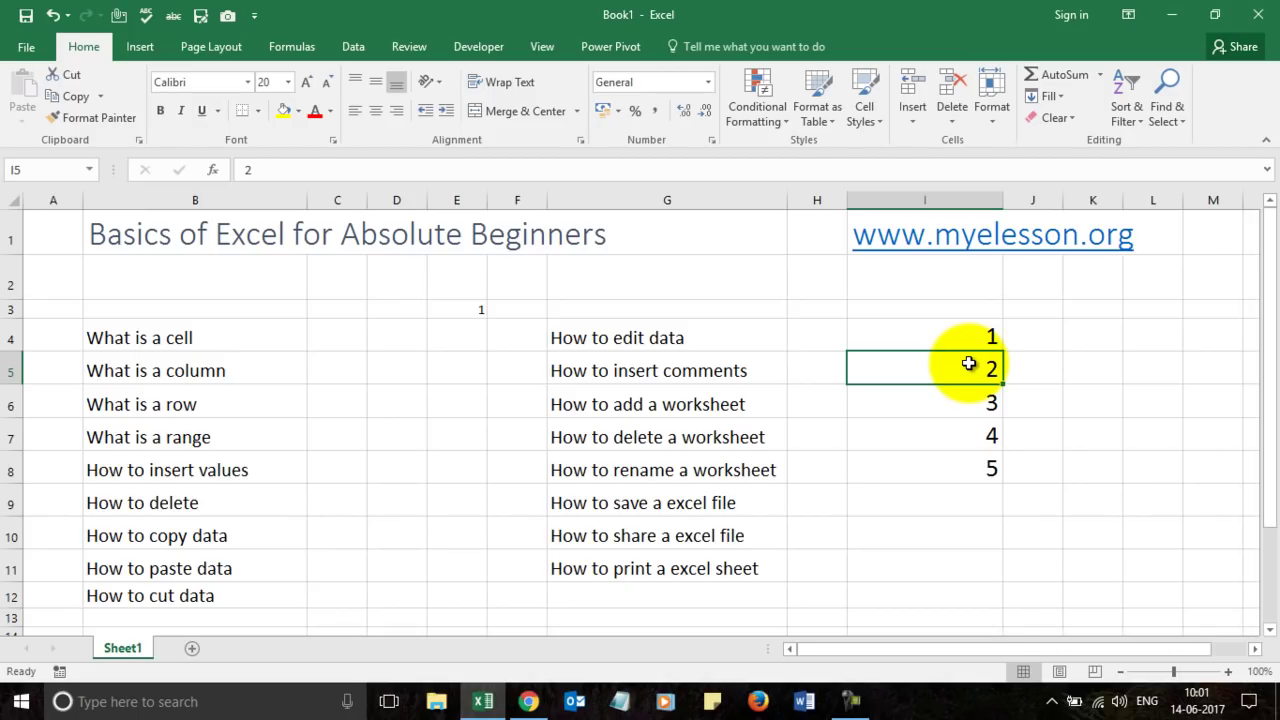
right_click(969, 363)
click(1020, 458)
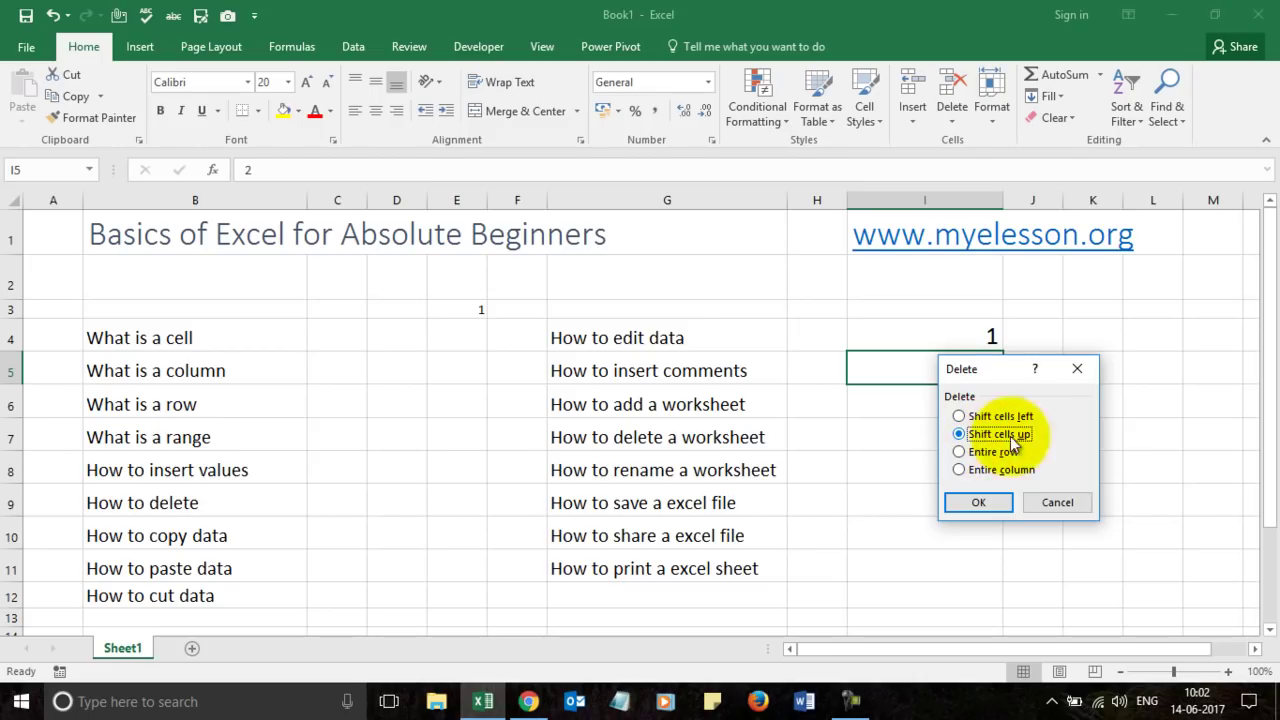
drag(1009, 372, 1097, 335)
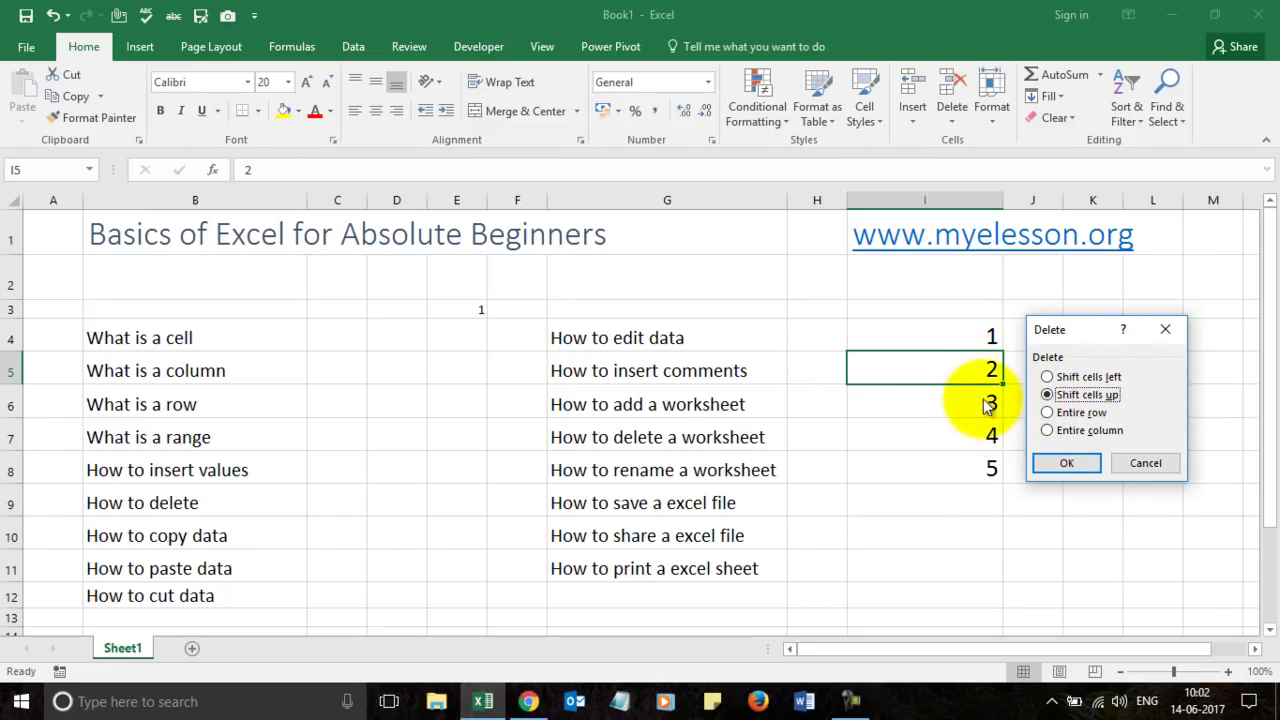
click(1070, 463)
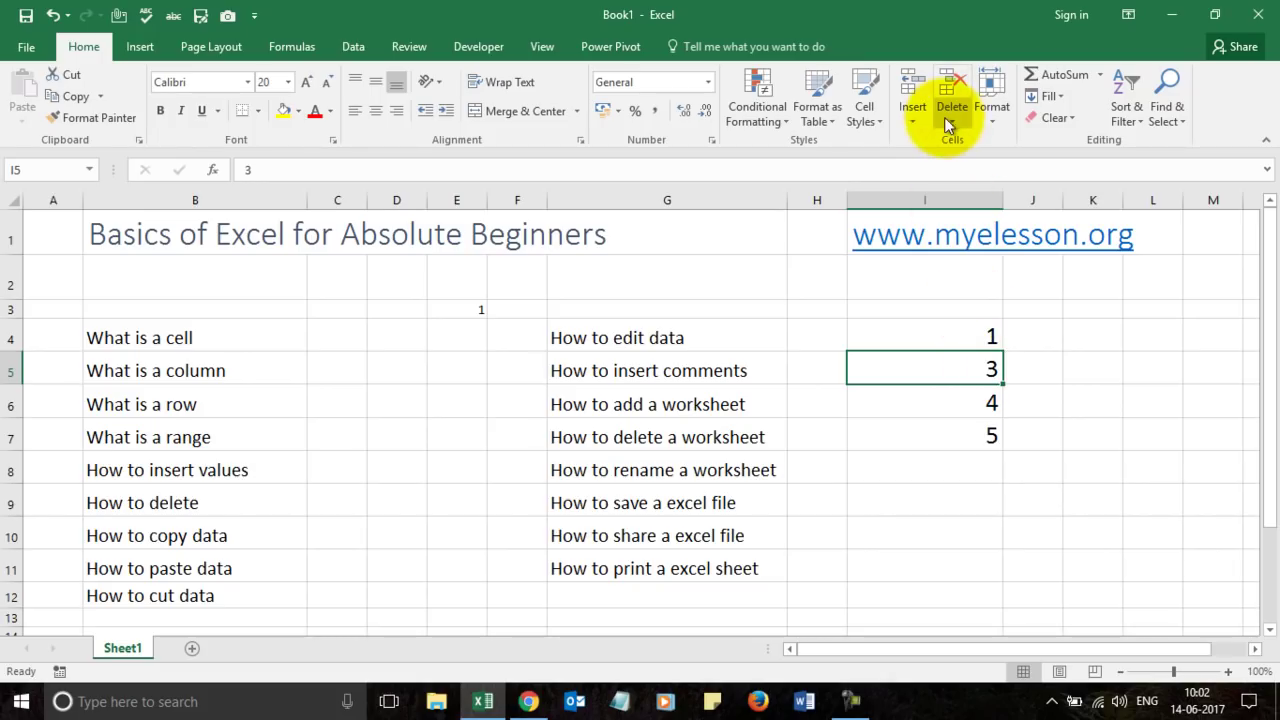
Clear everything from cell I5 with Clear All, and deselect it
click(1075, 118)
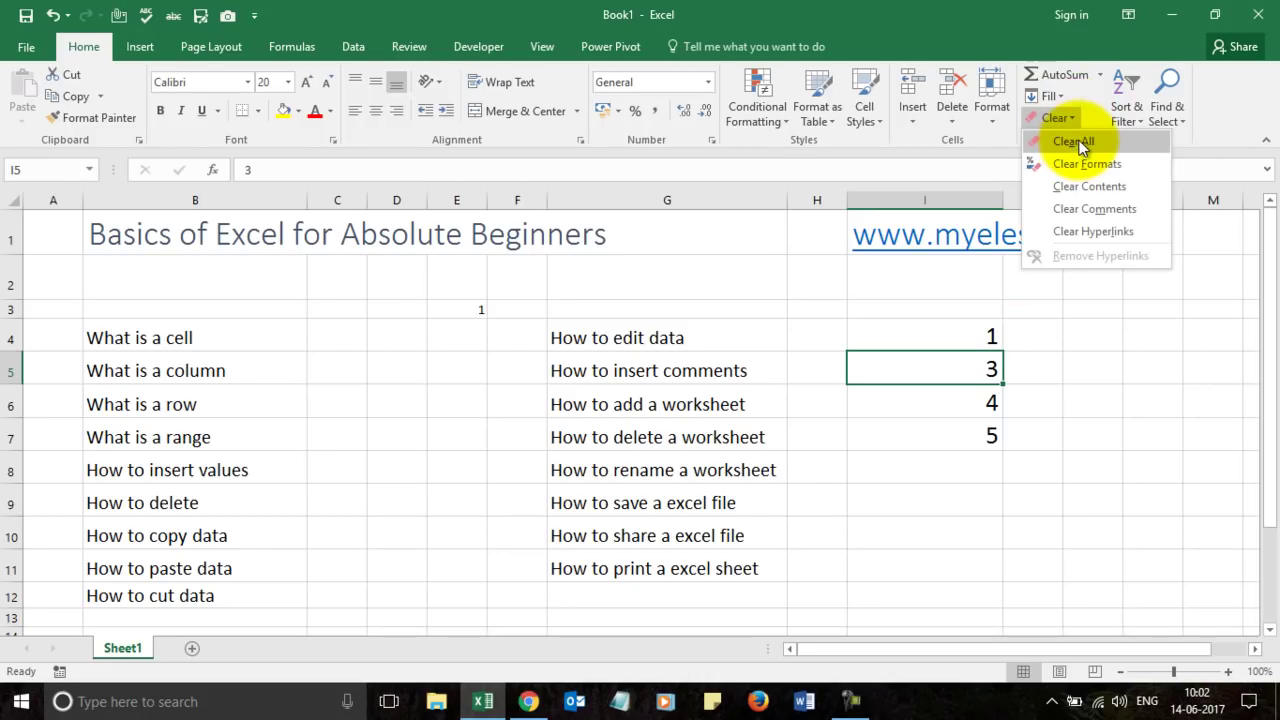
click(1074, 141)
click(1110, 416)
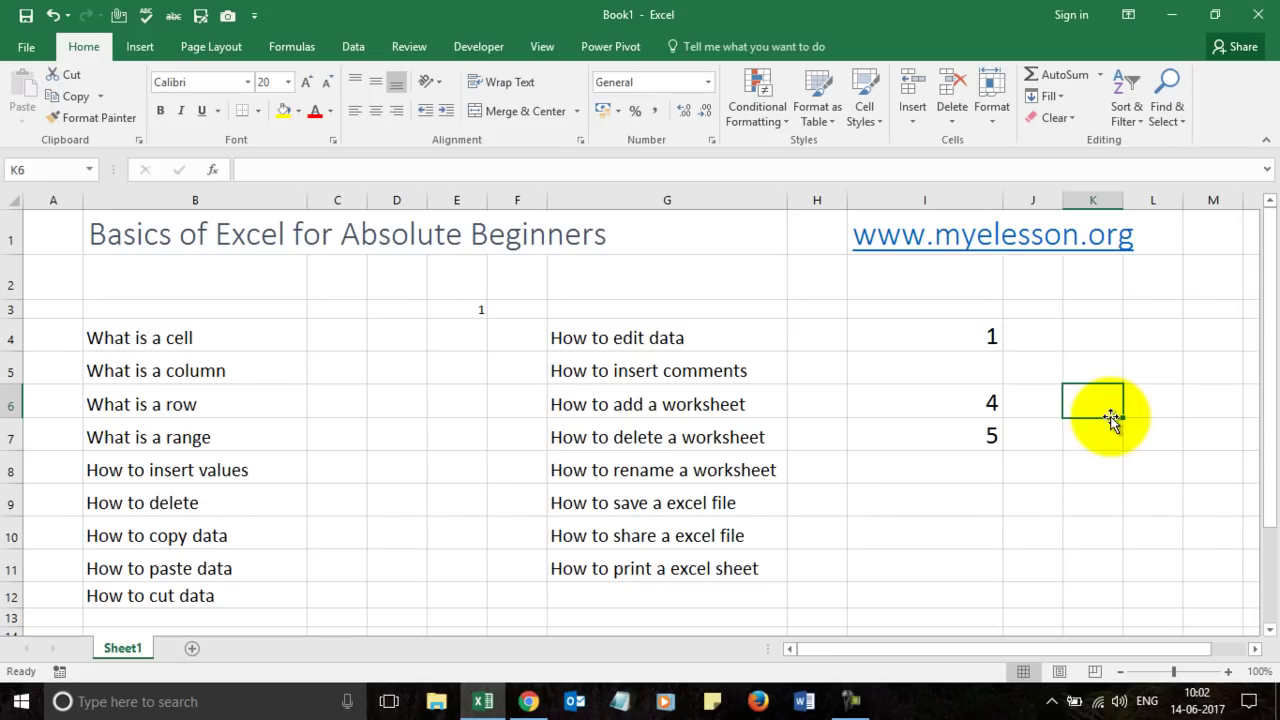
click(106, 531)
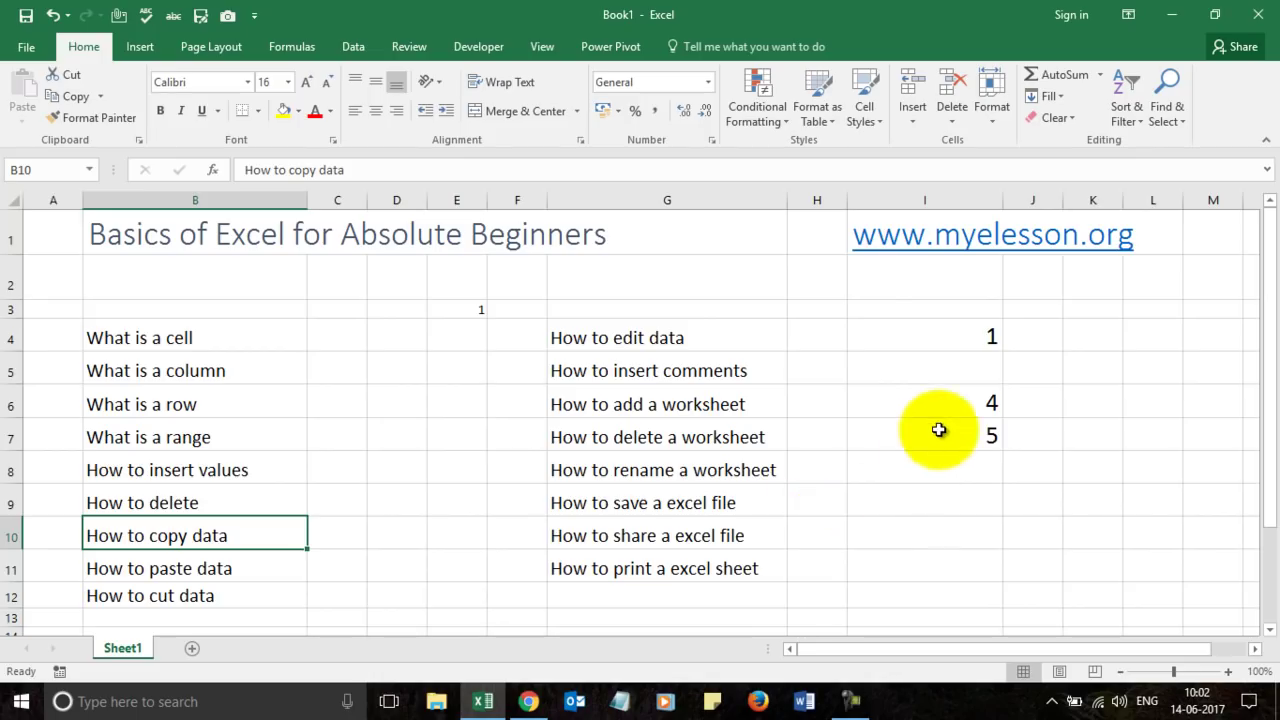
click(968, 404)
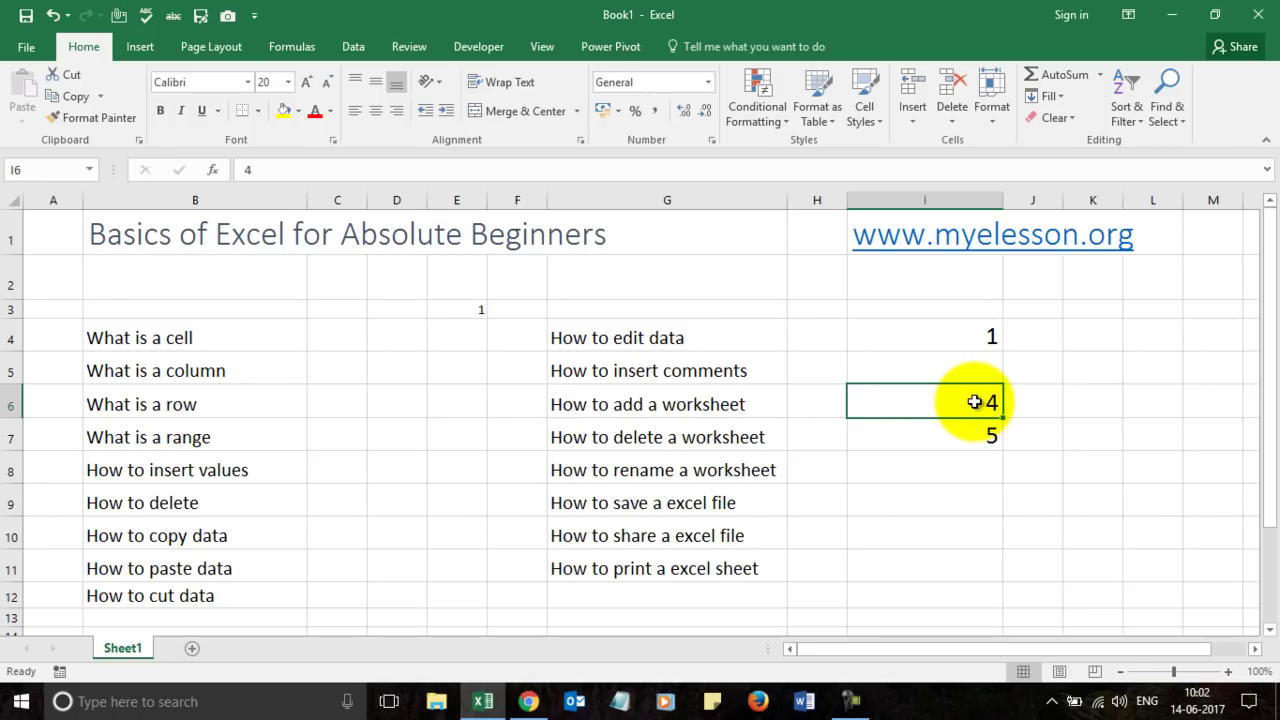
key(Return)
click(975, 402)
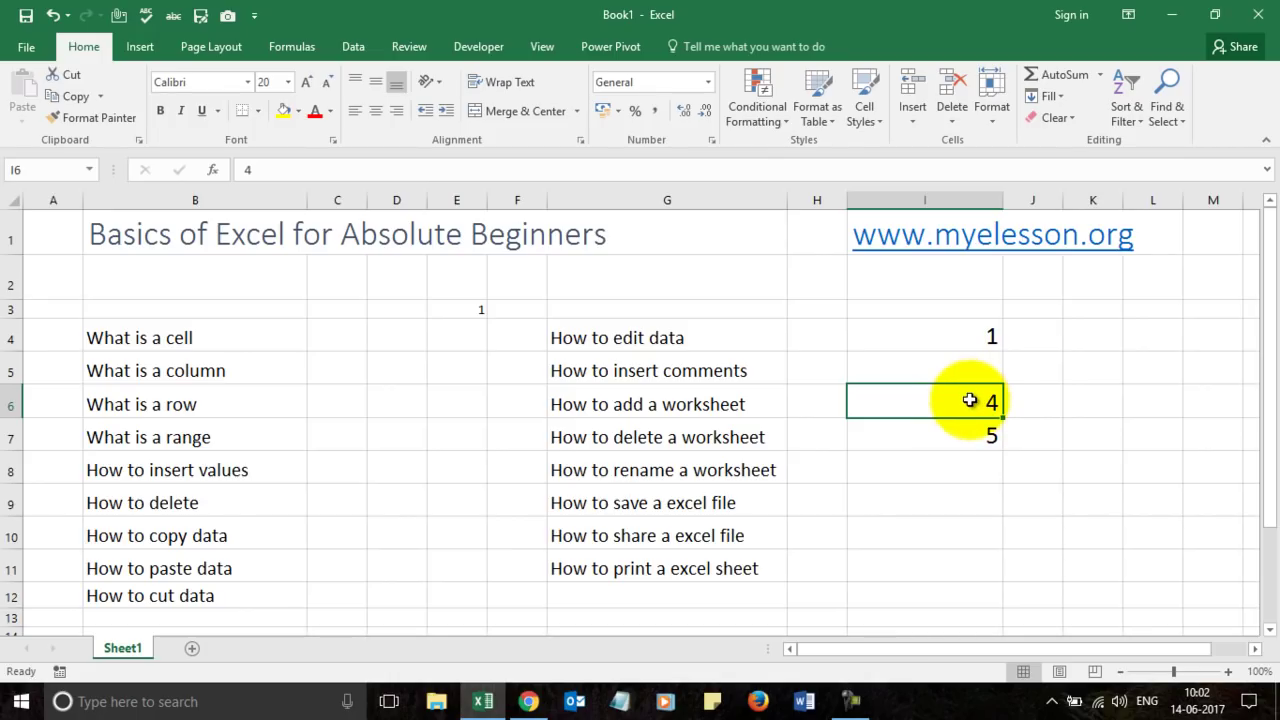
Copy cell B4 containing "What is a cell" and paste it into cell I8 with the standard Paste option
click(165, 339)
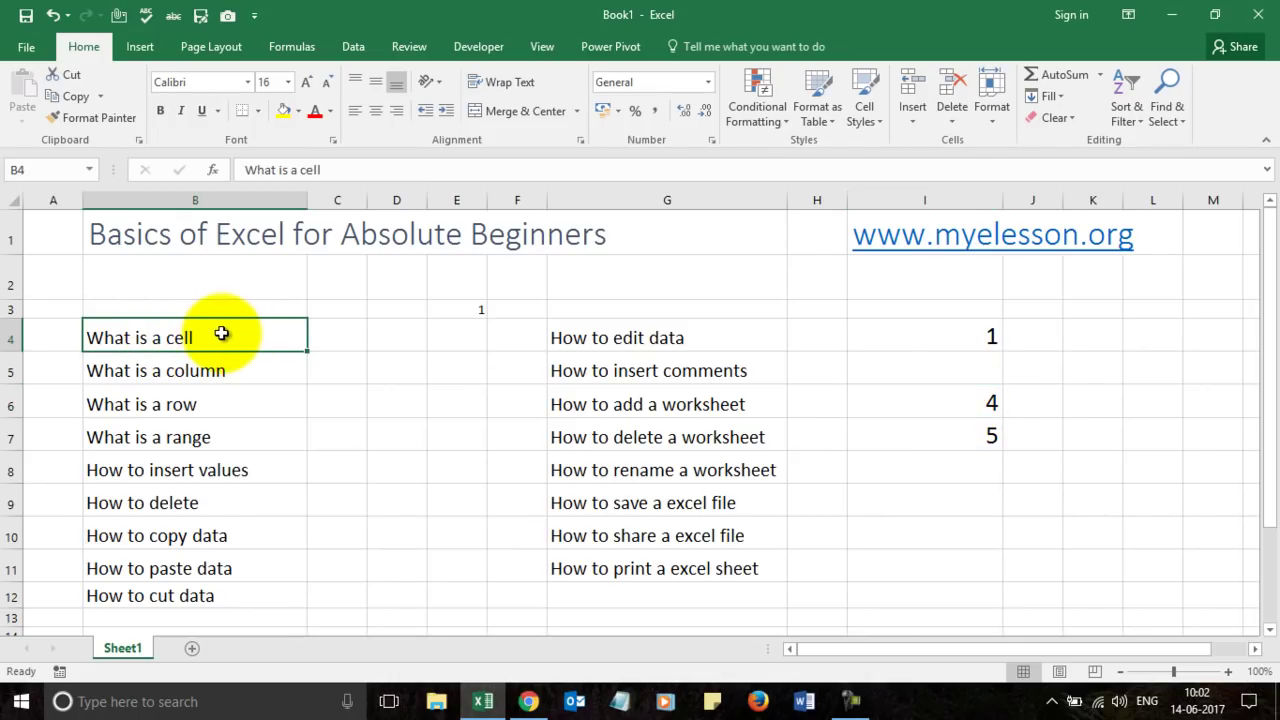
right_click(210, 338)
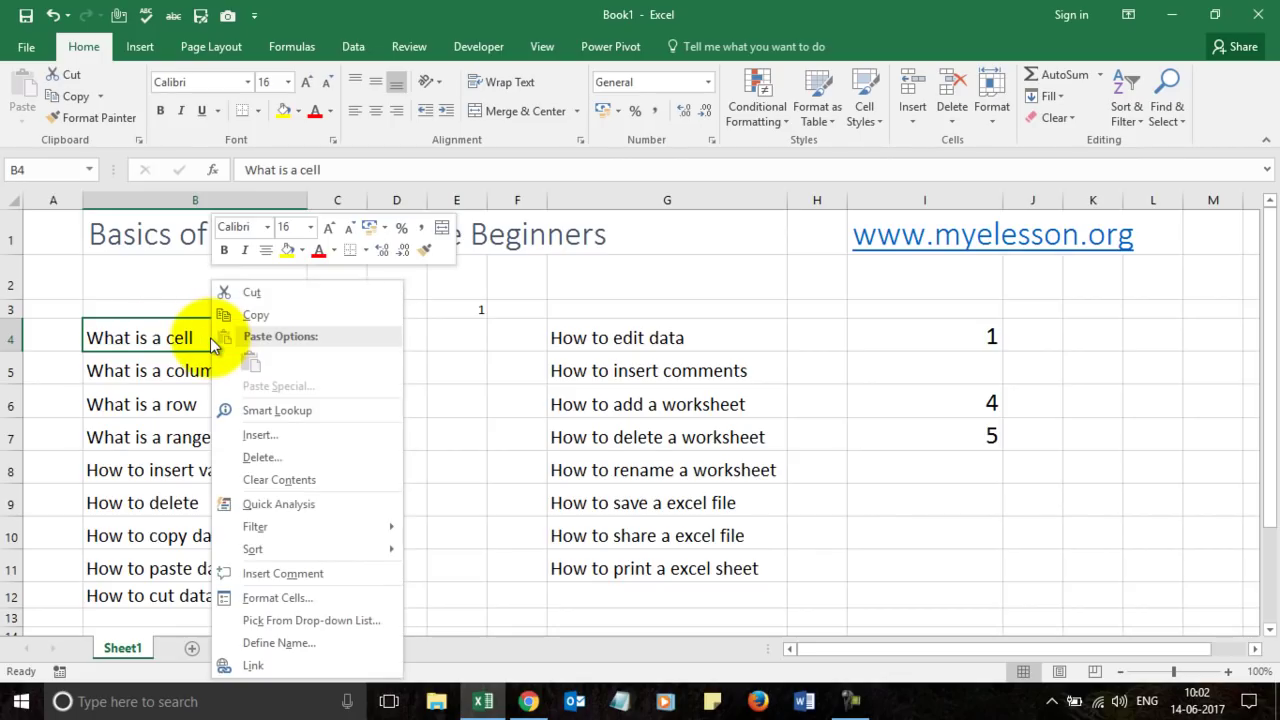
click(257, 315)
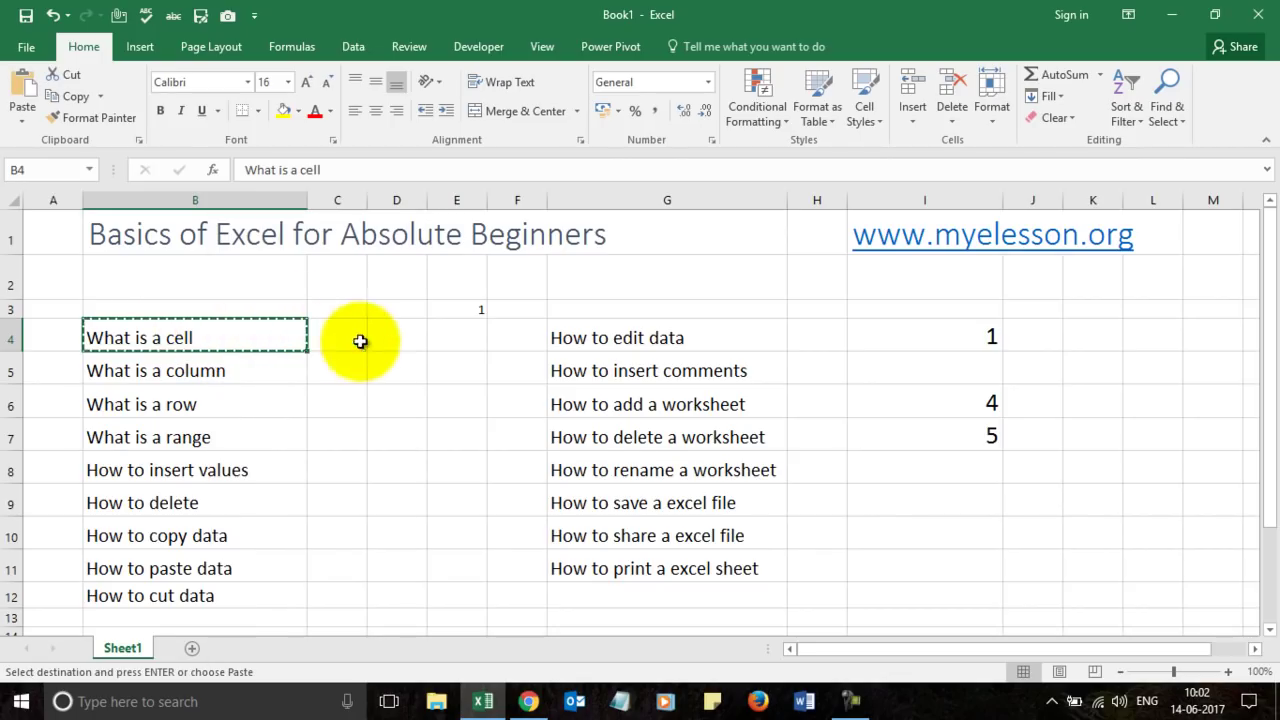
click(928, 466)
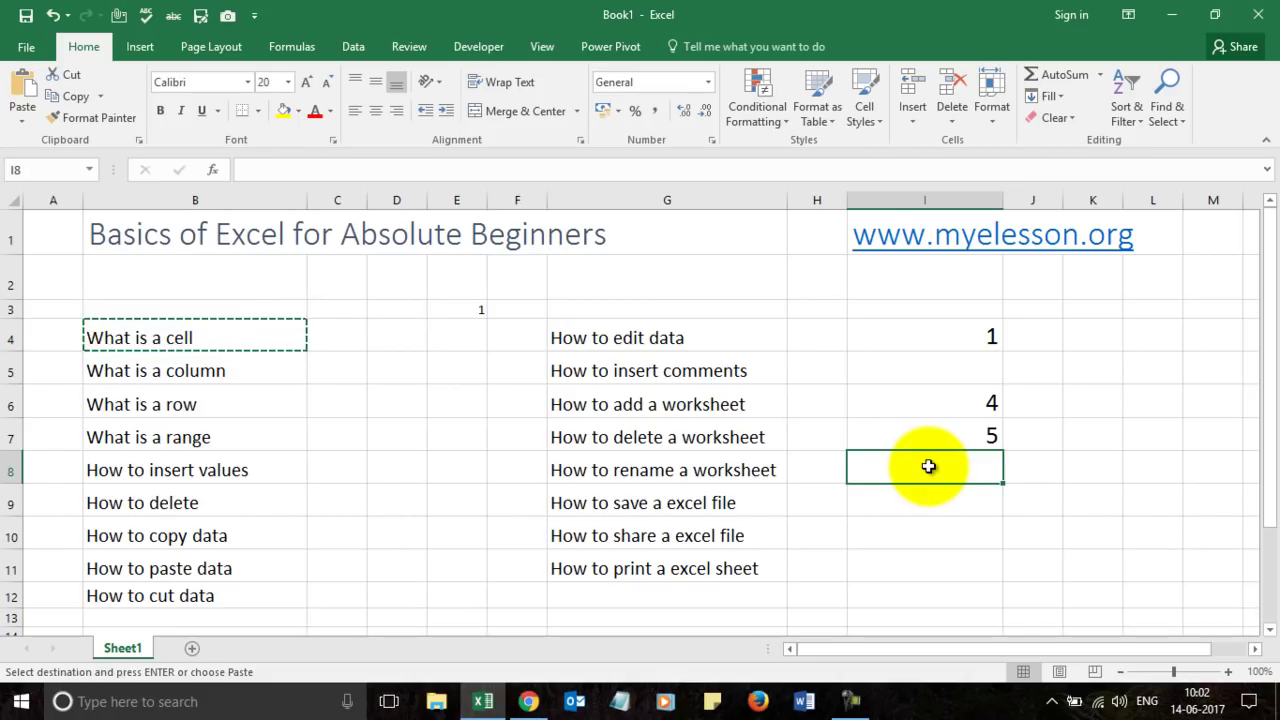
right_click(888, 465)
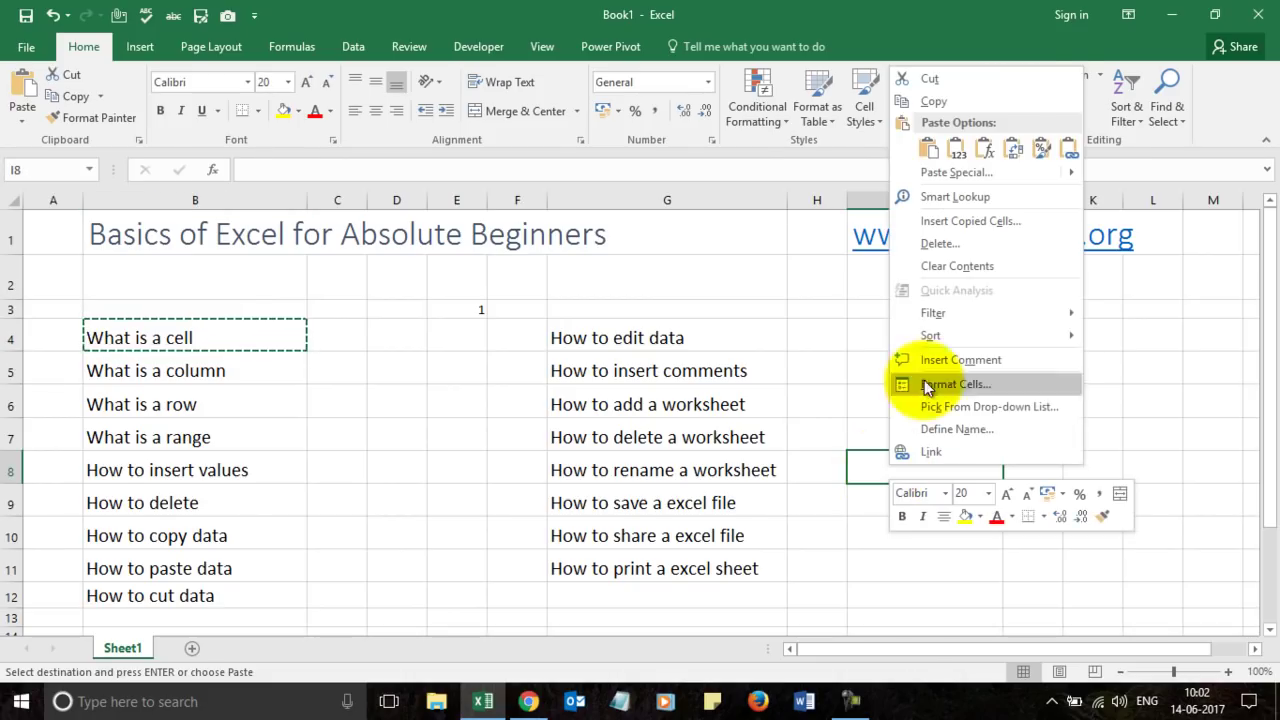
click(930, 148)
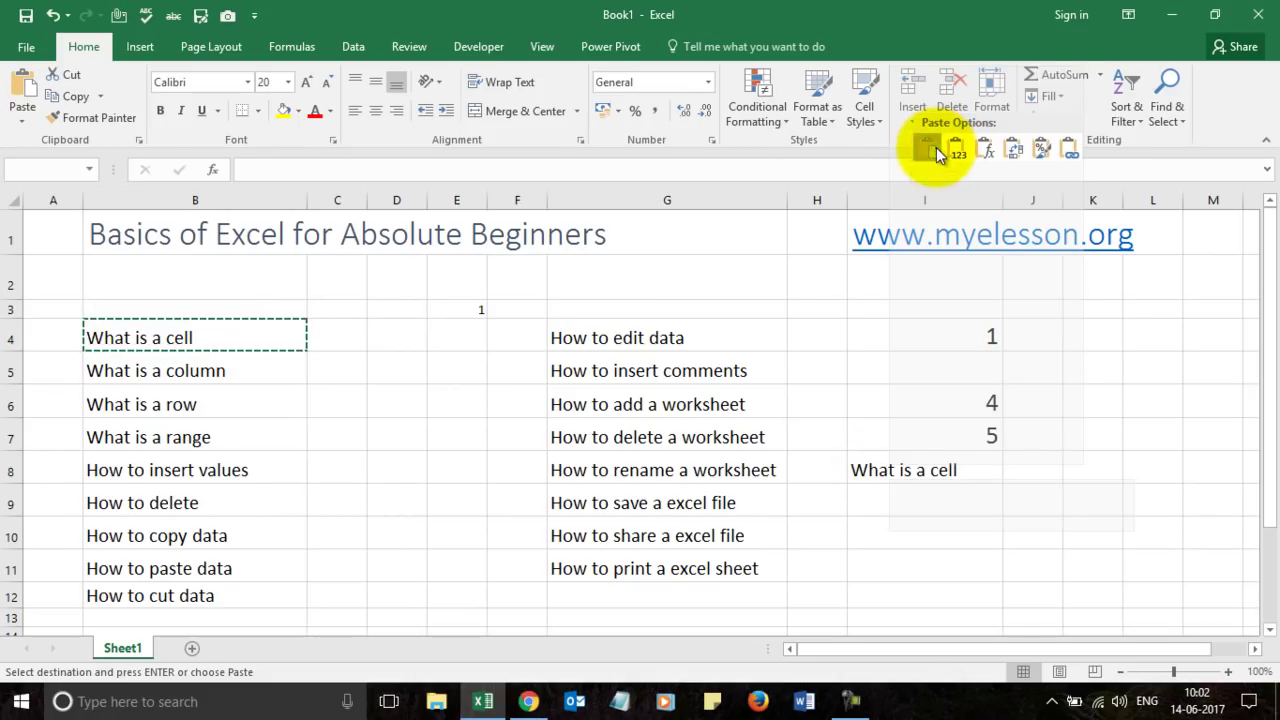
click(1110, 405)
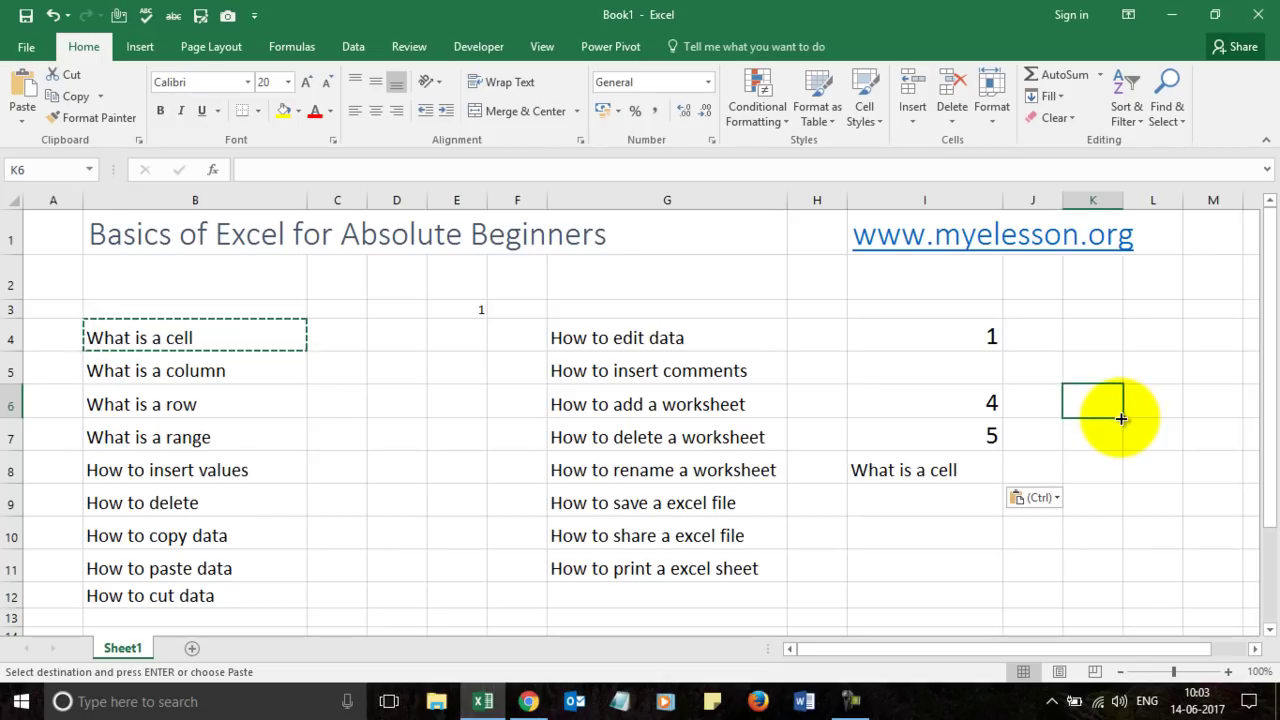
Copy the value in cell I4 and paste it into cell I9
click(971, 336)
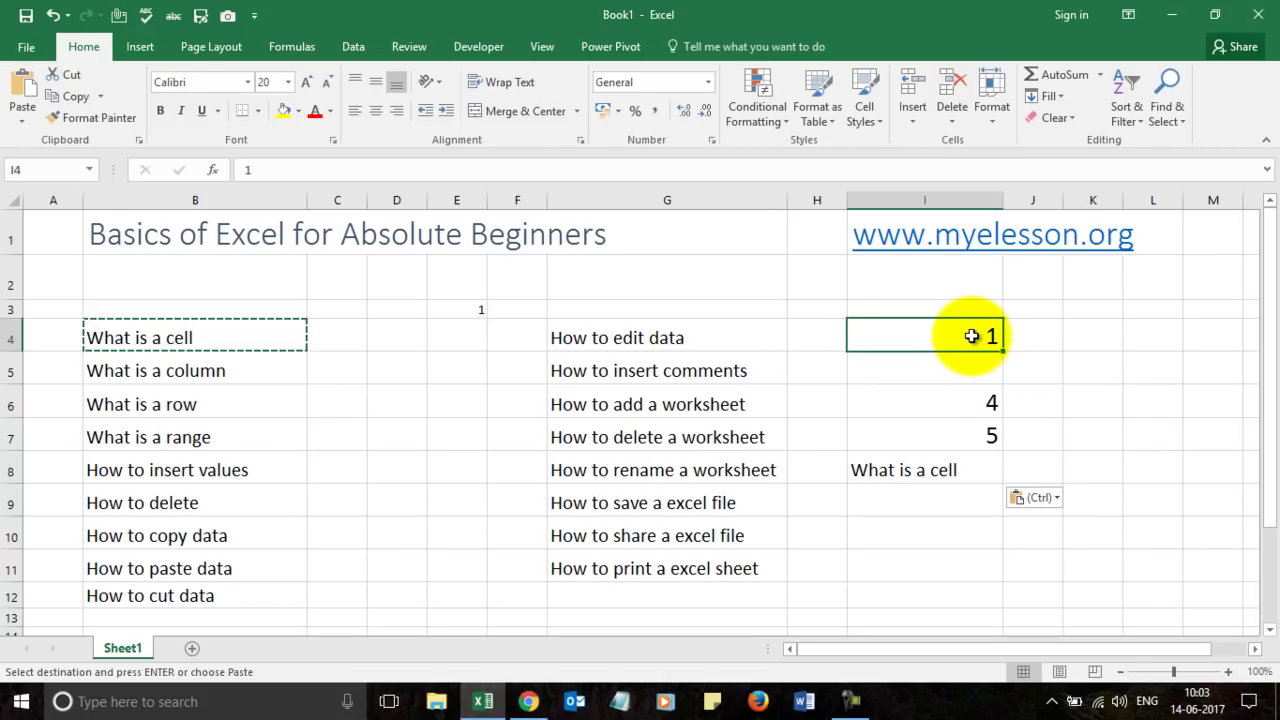
key(ctrl+c)
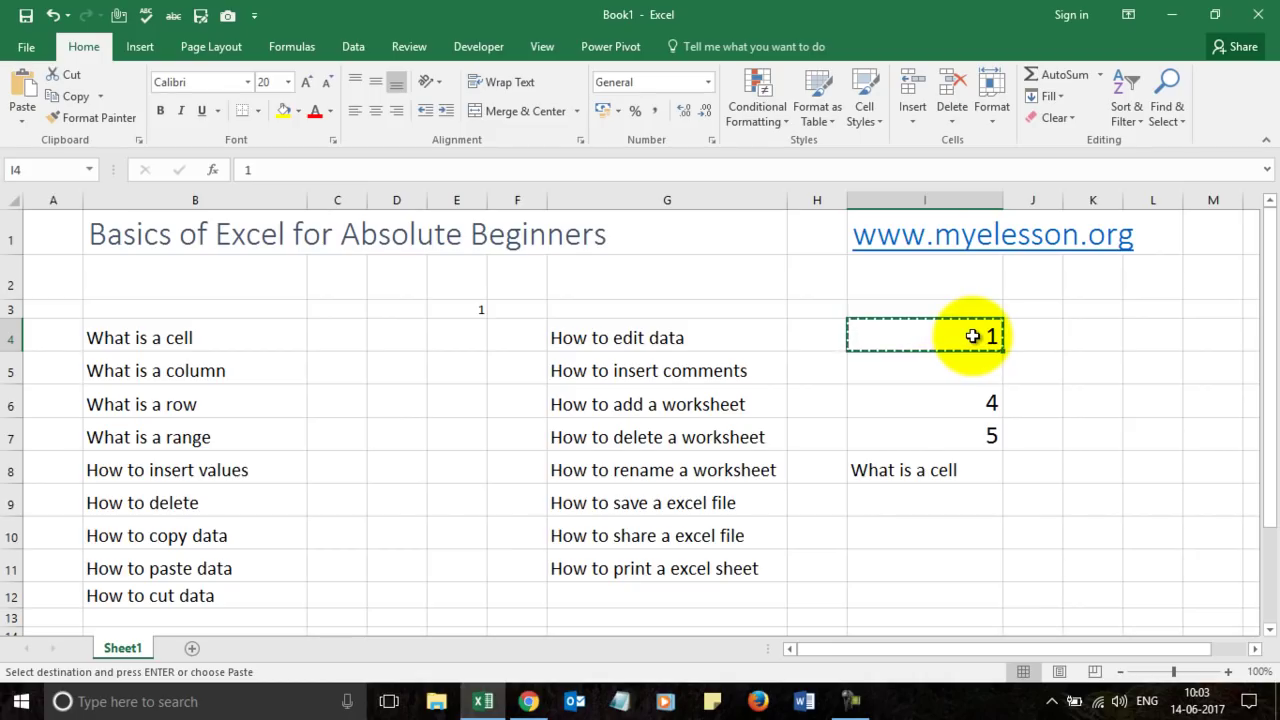
click(905, 505)
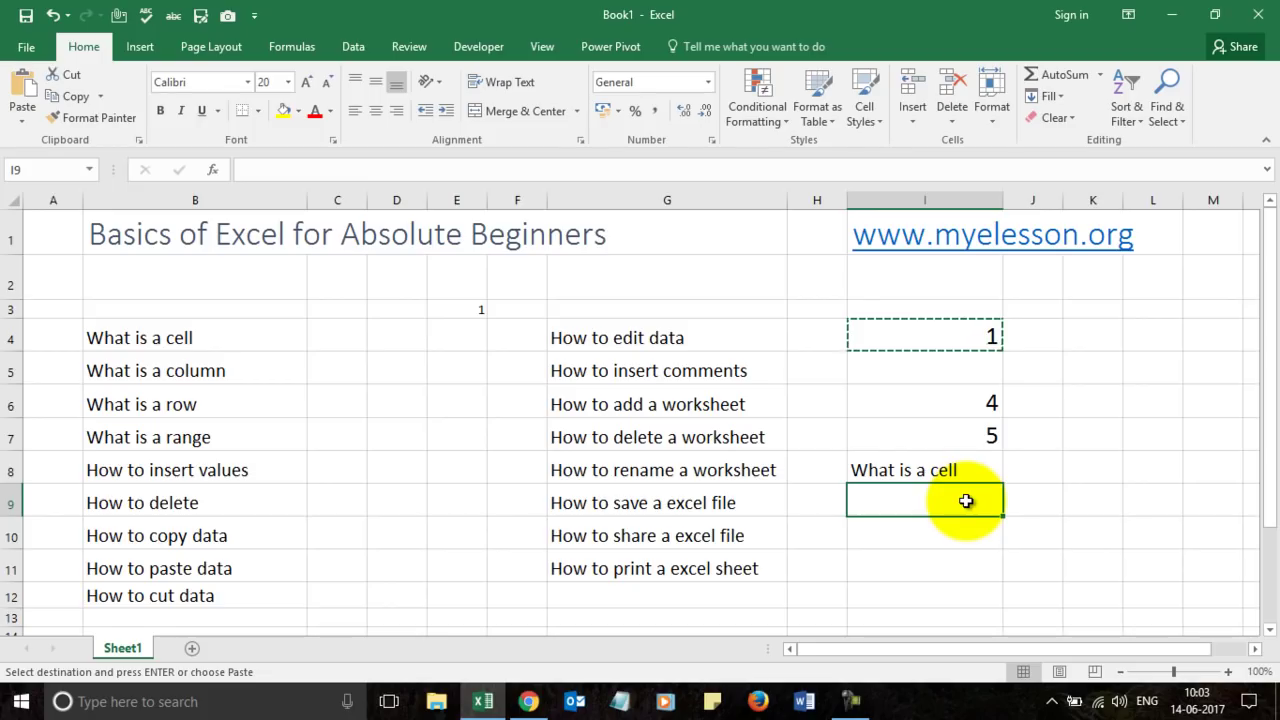
key(ctrl+v)
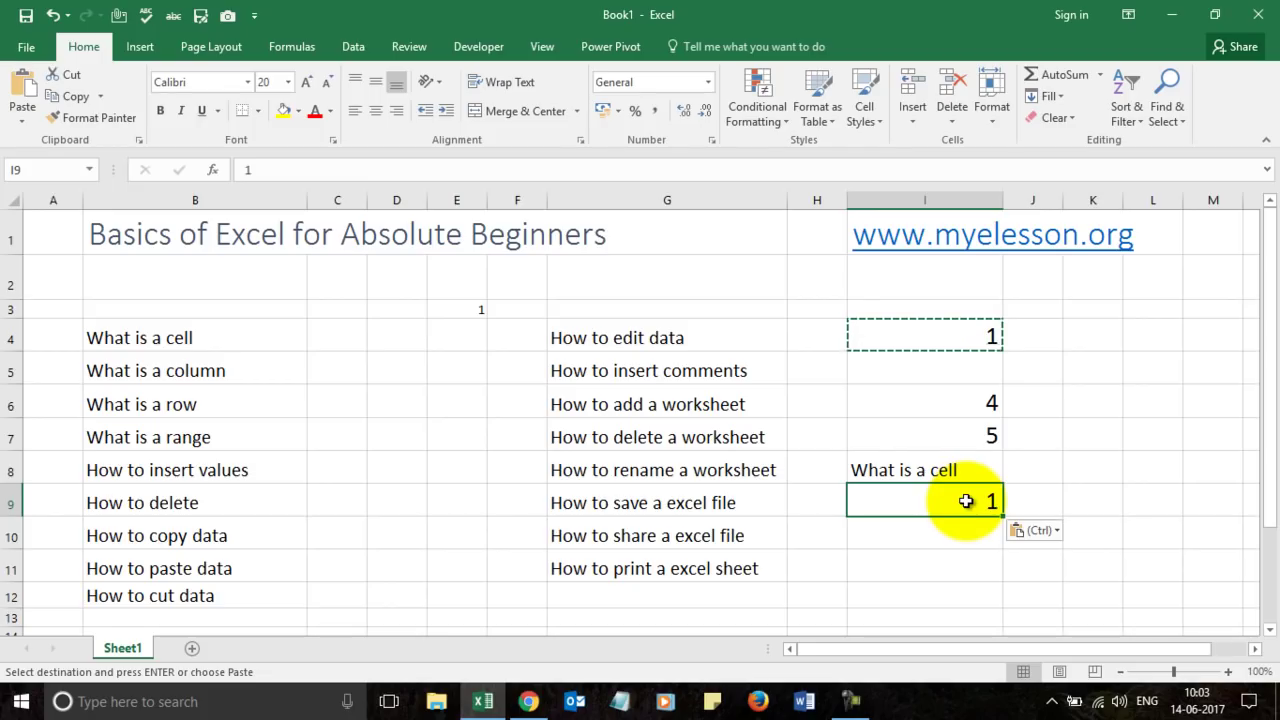
click(1085, 488)
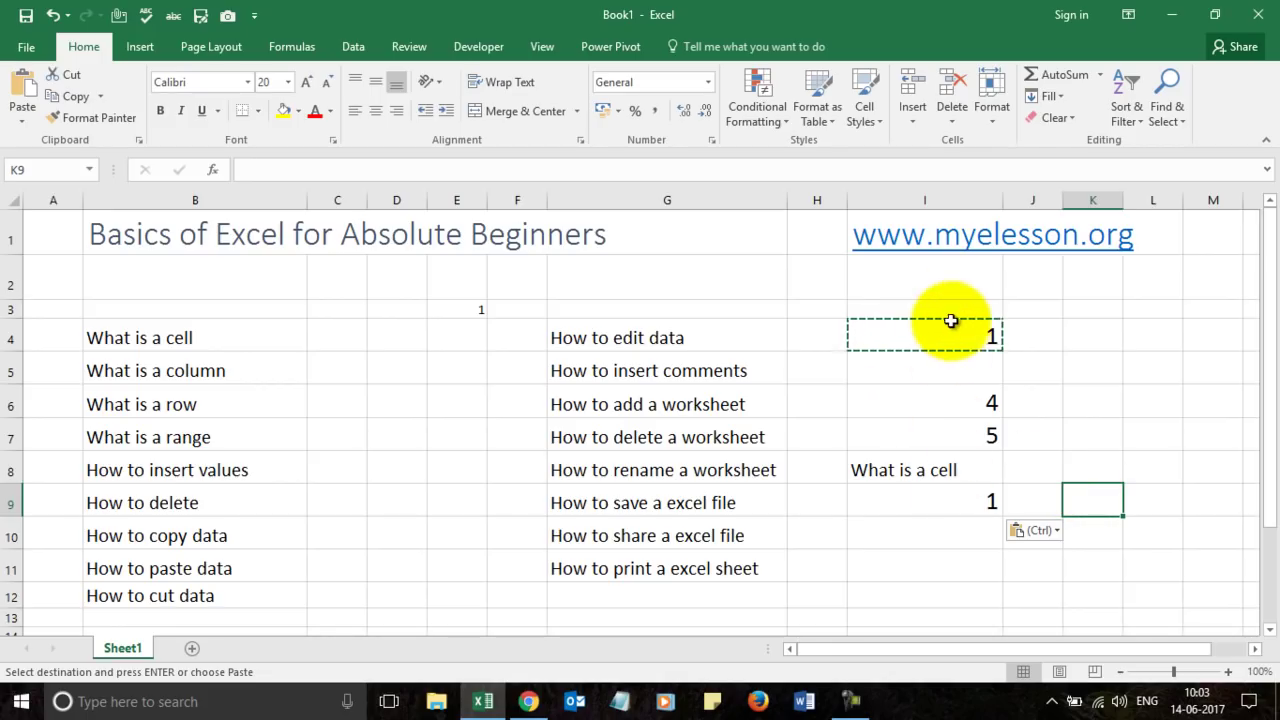
click(1015, 473)
click(940, 475)
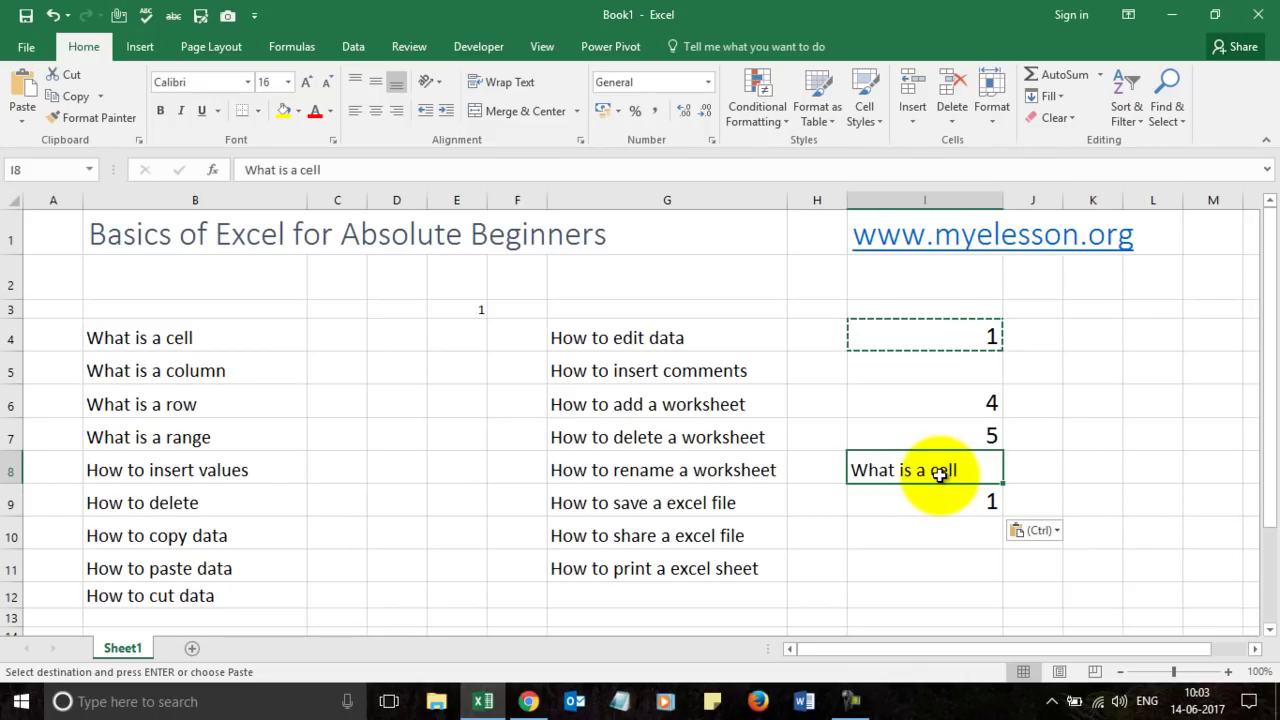
click(147, 335)
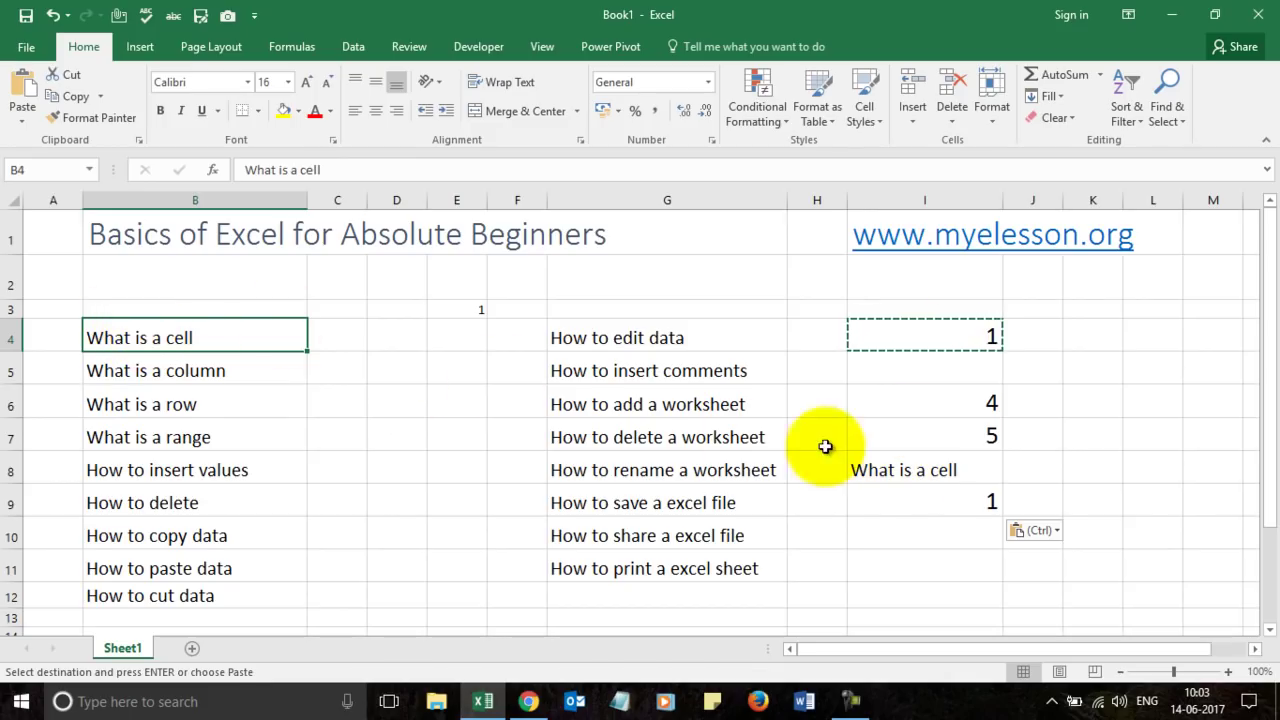
click(947, 476)
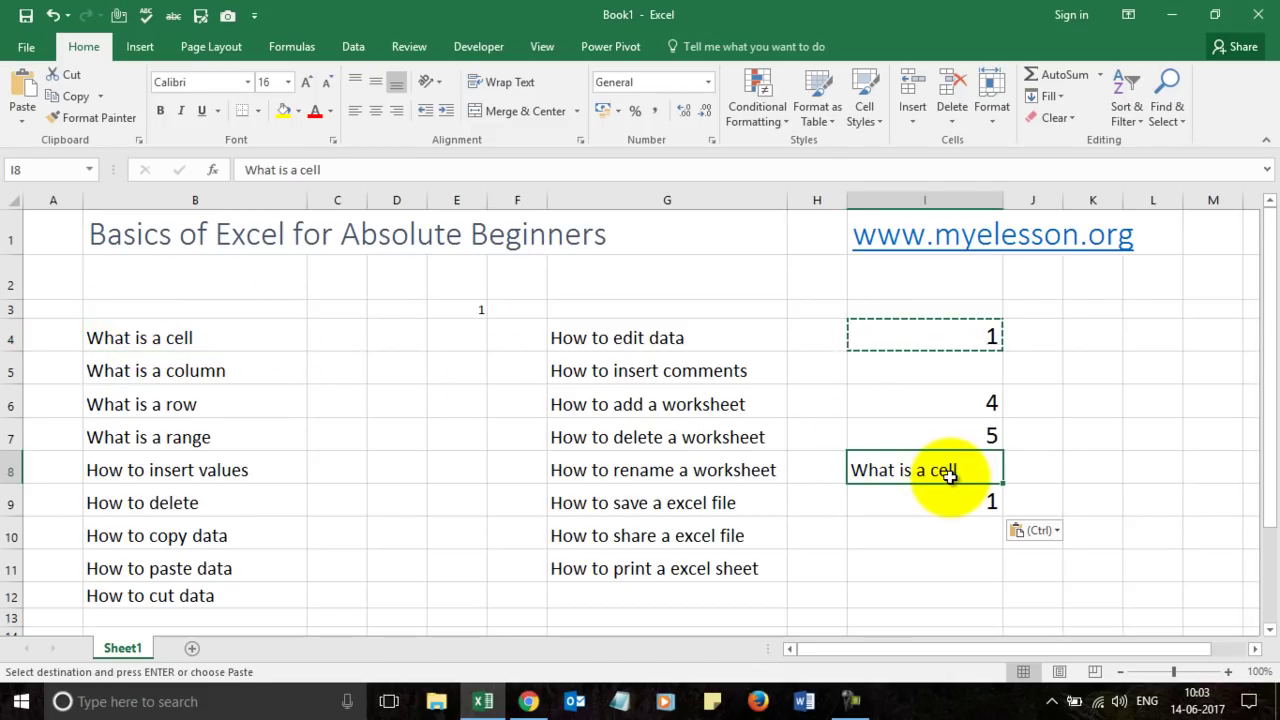
click(920, 522)
Cut the text in cell I8 and paste it into cell K10, then check the source cell
click(896, 470)
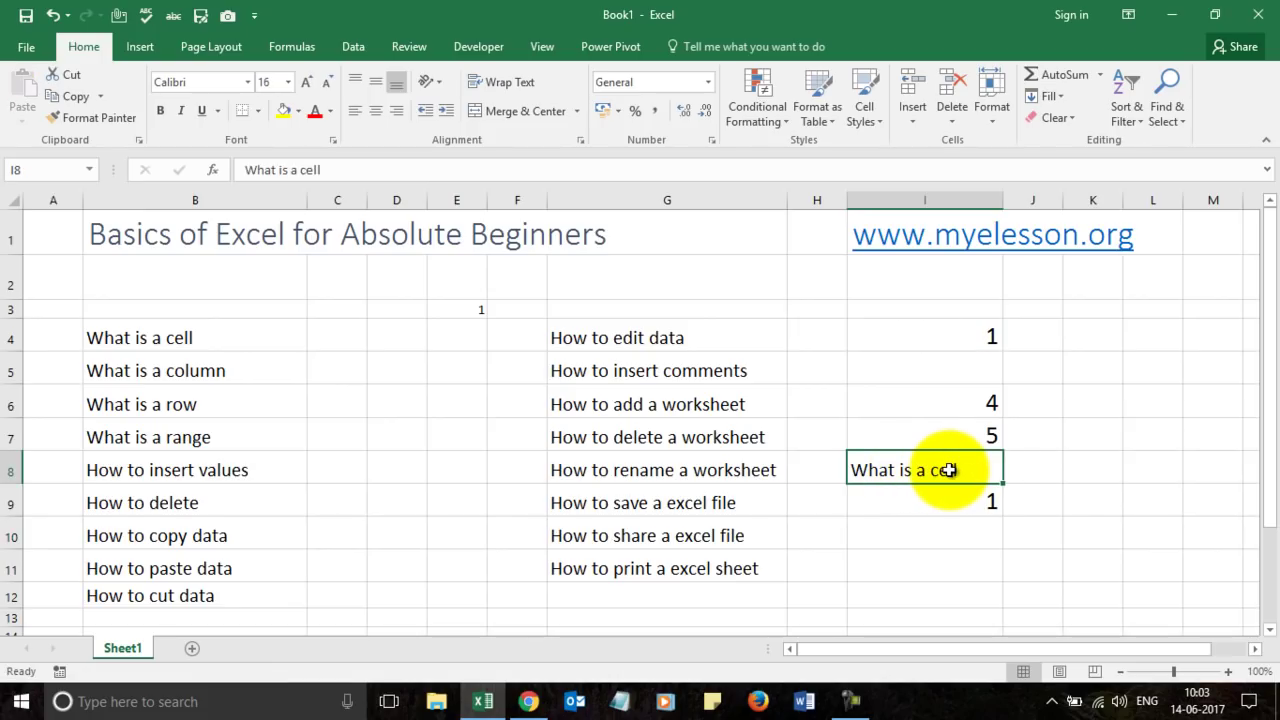
key(ctrl+c)
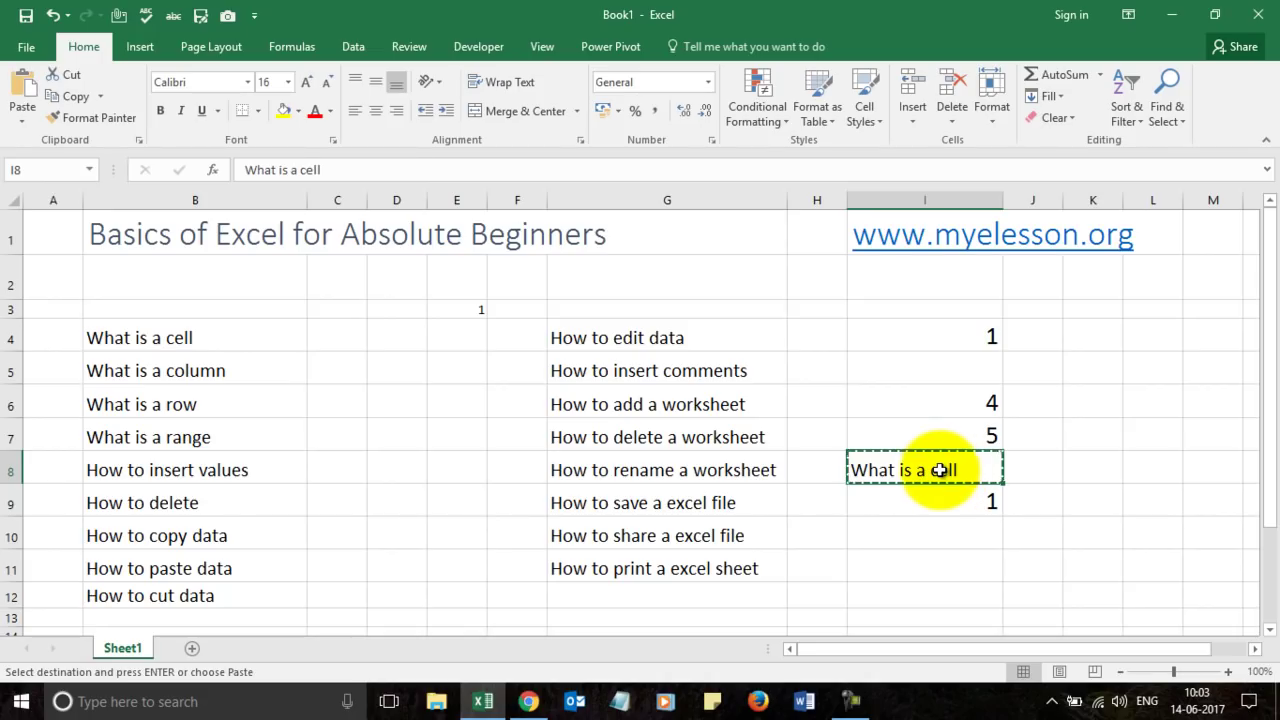
click(1098, 532)
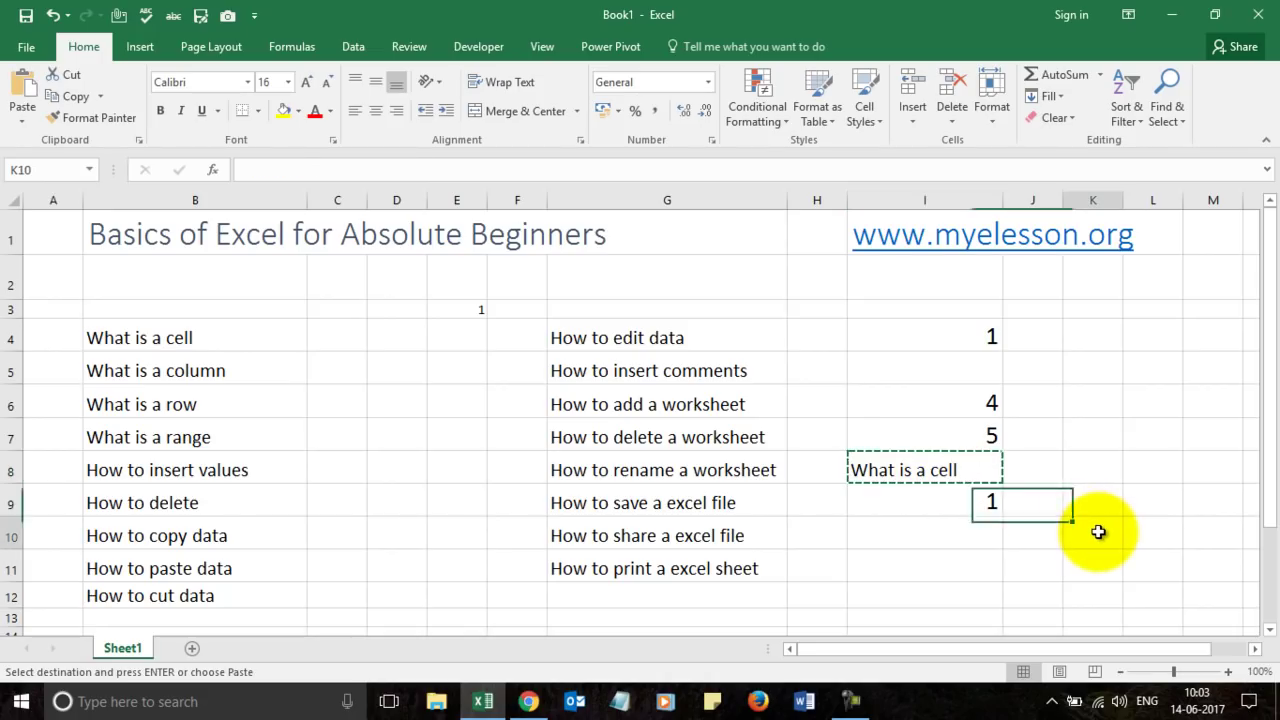
key(Return)
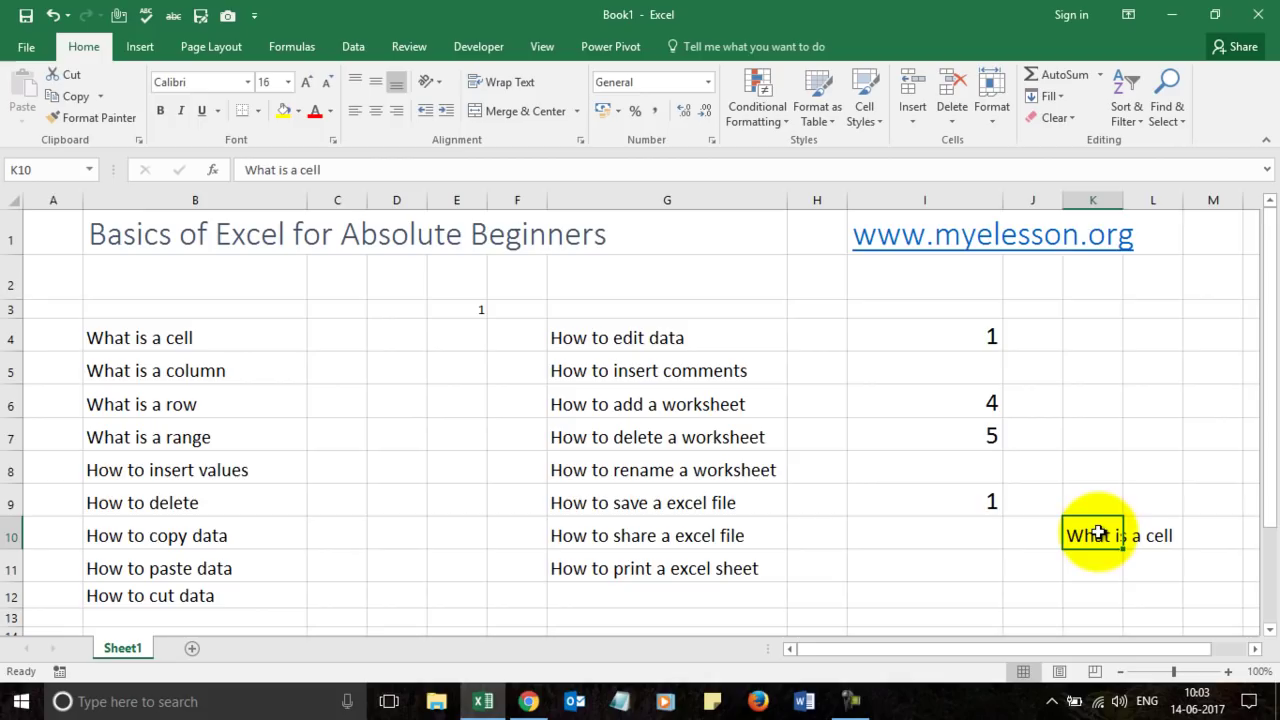
click(954, 504)
click(906, 469)
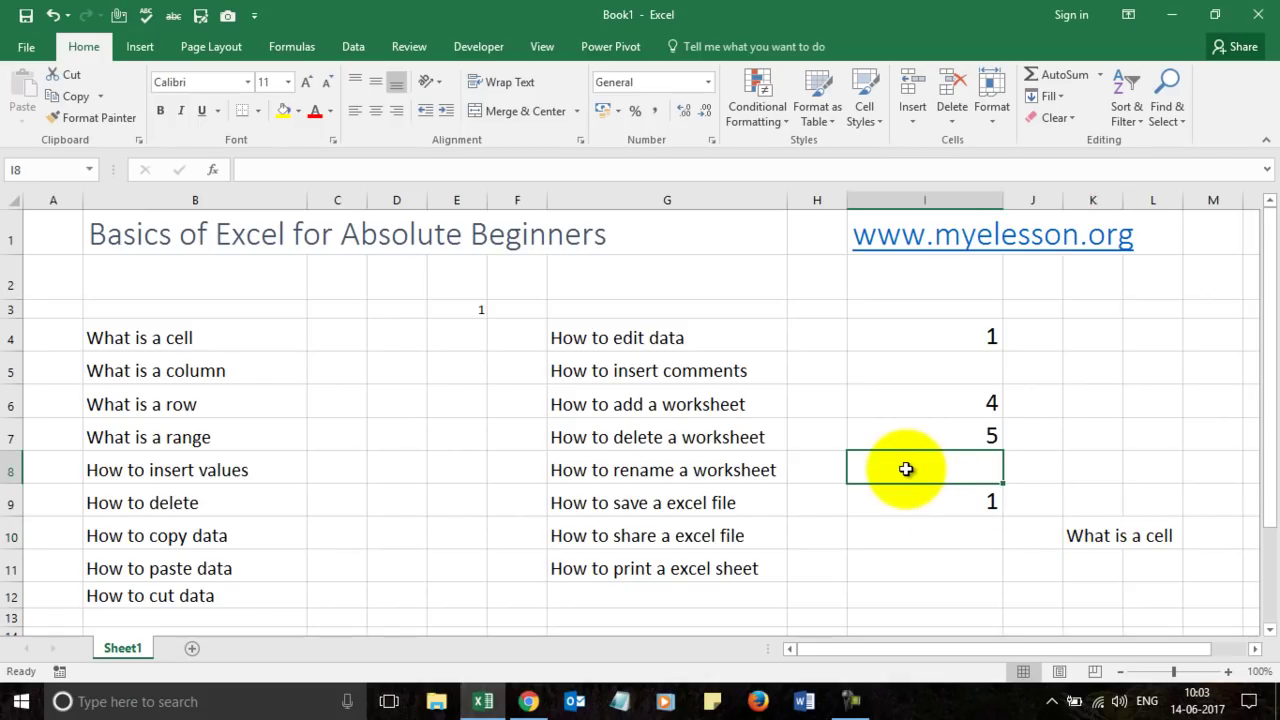
Cut the text in cell K10, paste it into cell I5, and deselect it
click(1101, 536)
right_click(1103, 539)
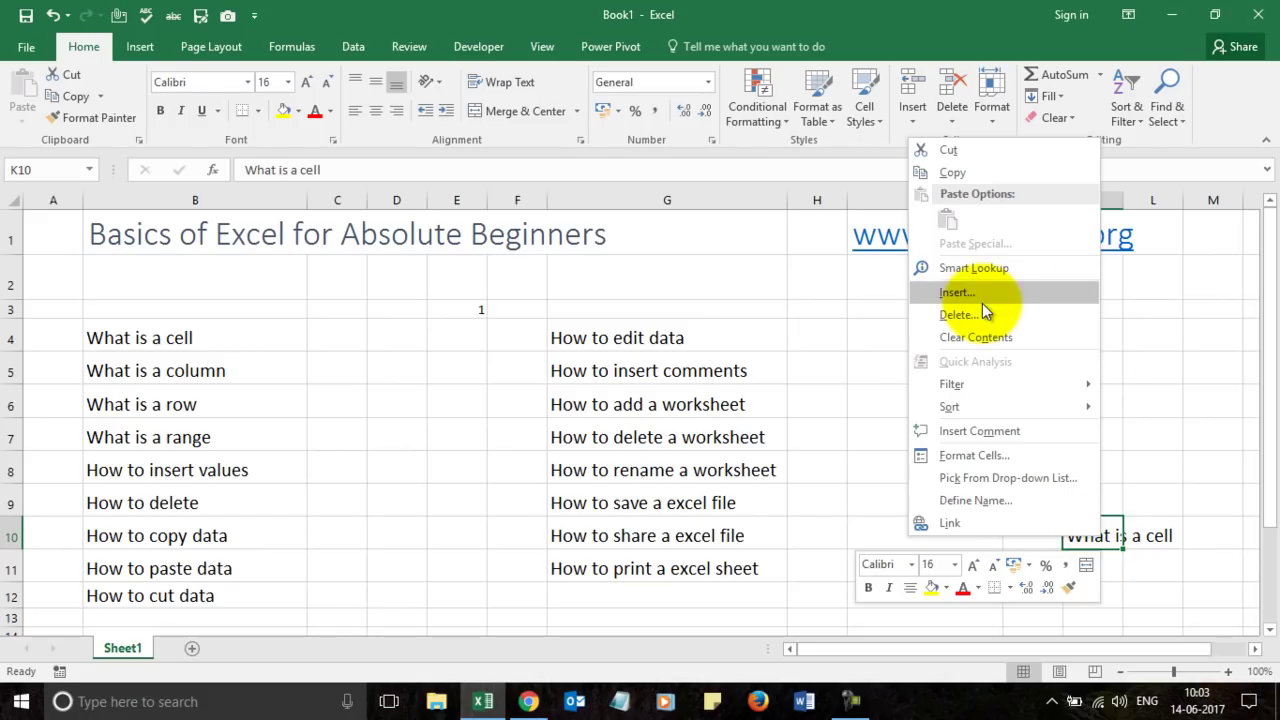
click(949, 152)
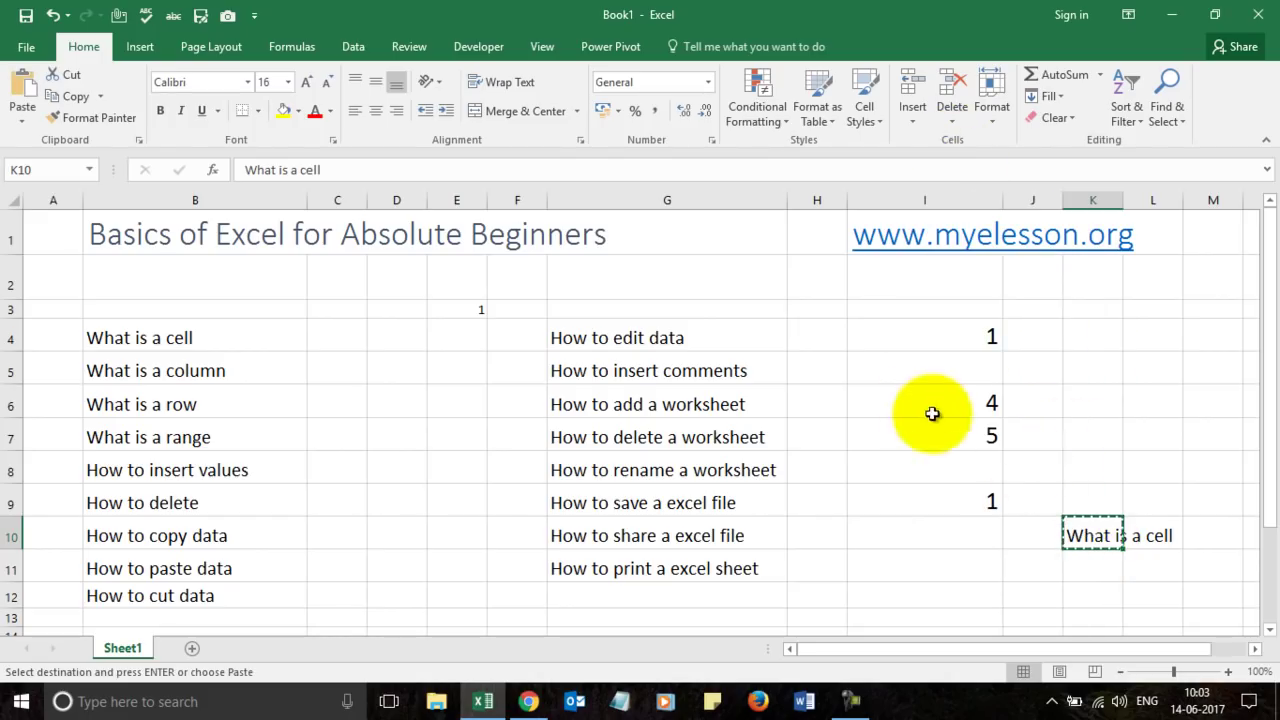
click(928, 371)
right_click(928, 371)
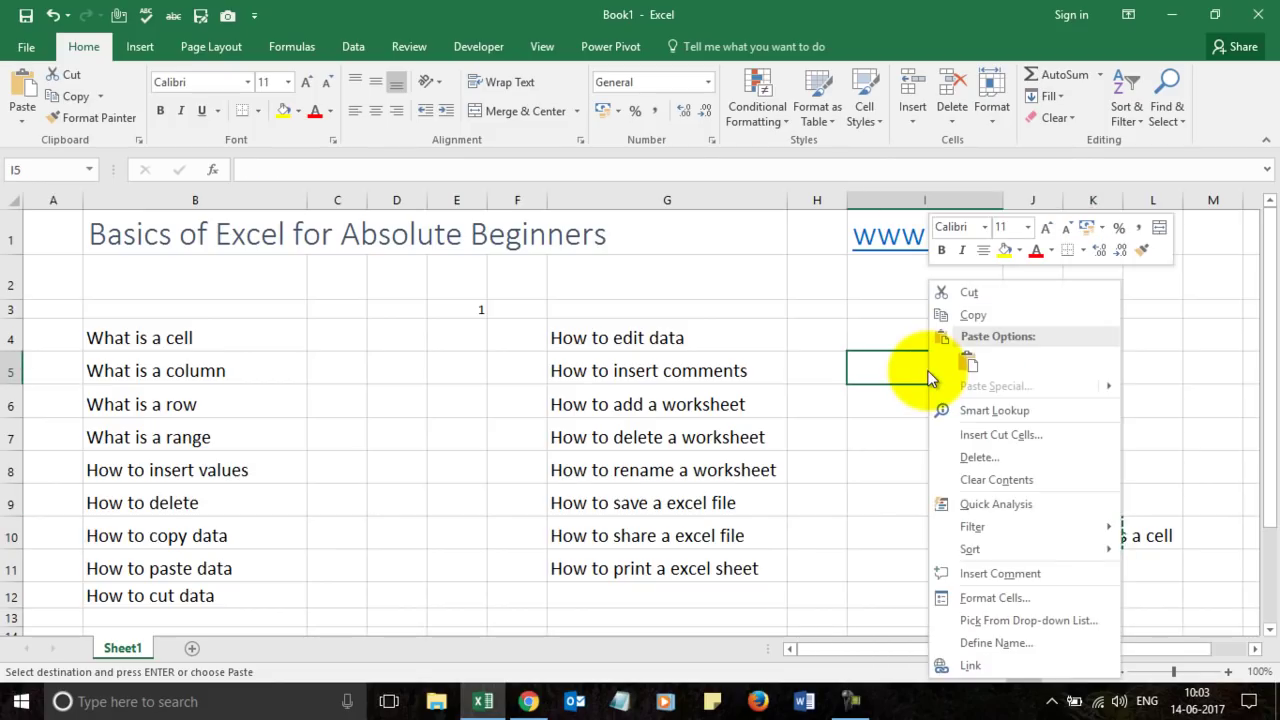
click(952, 365)
click(1186, 421)
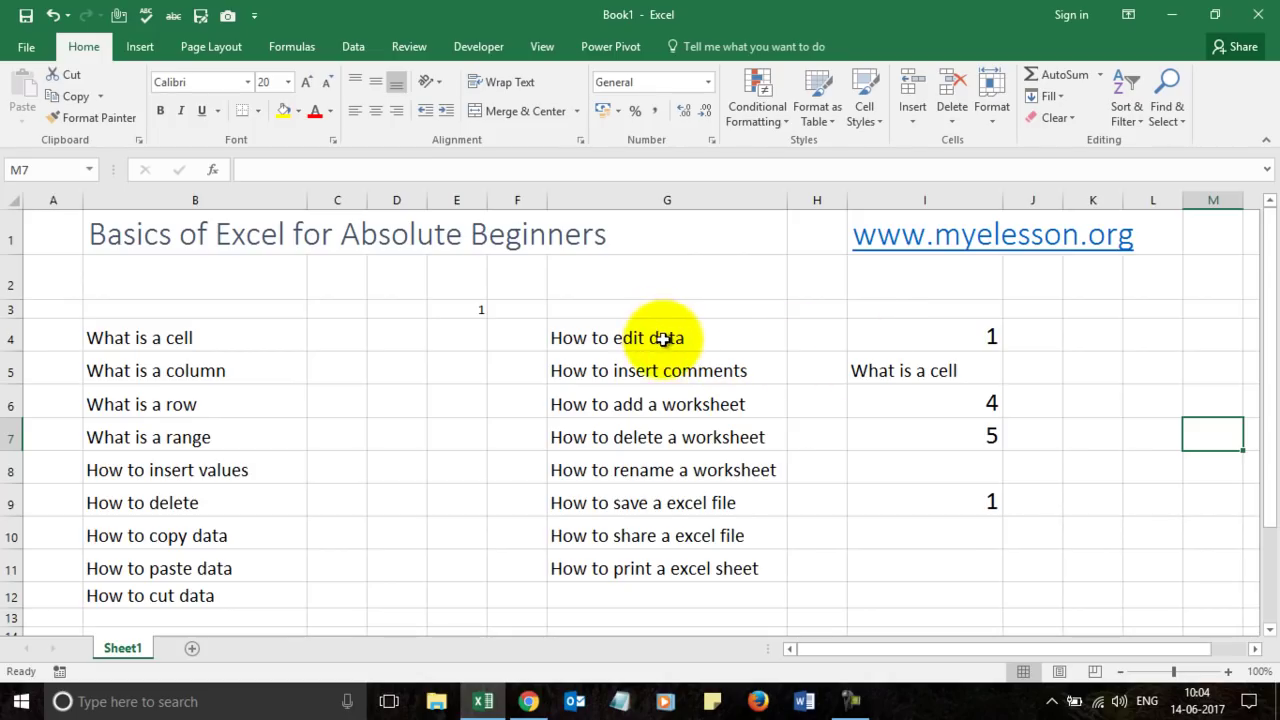
Append "- it is a smallest unit in excel" to the text in cell I5 through the formula bar
click(897, 375)
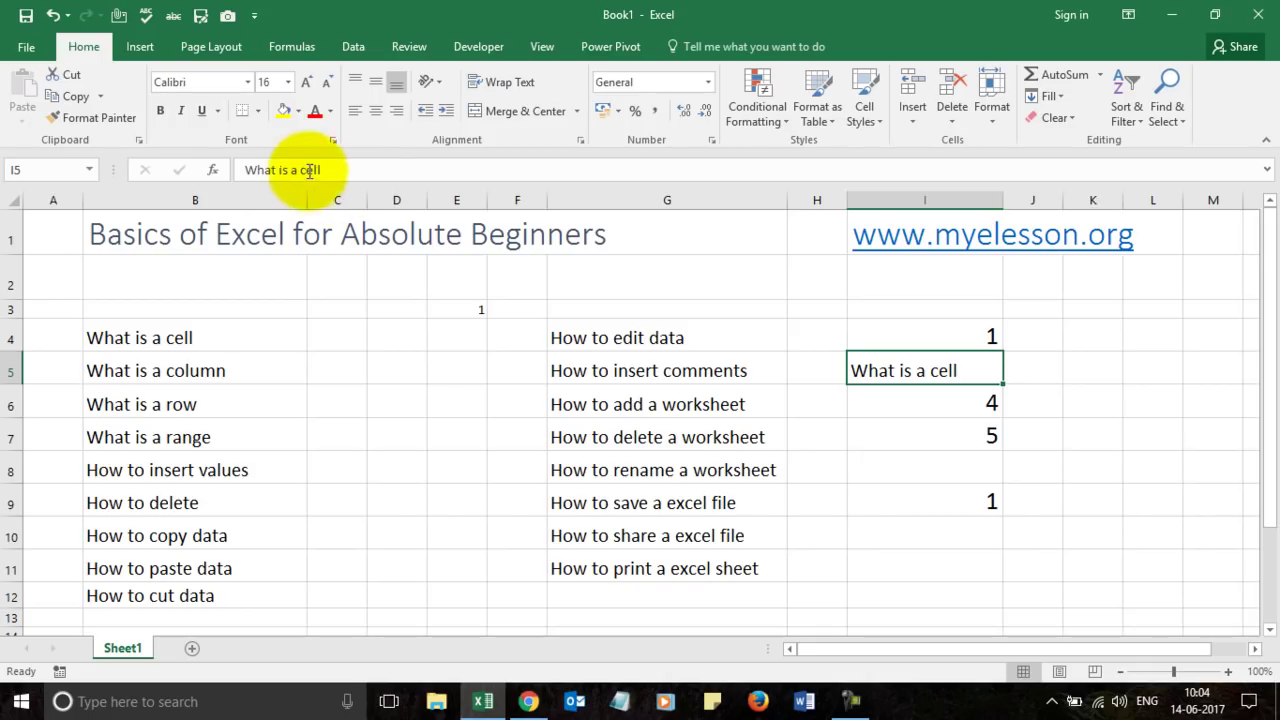
click(349, 168)
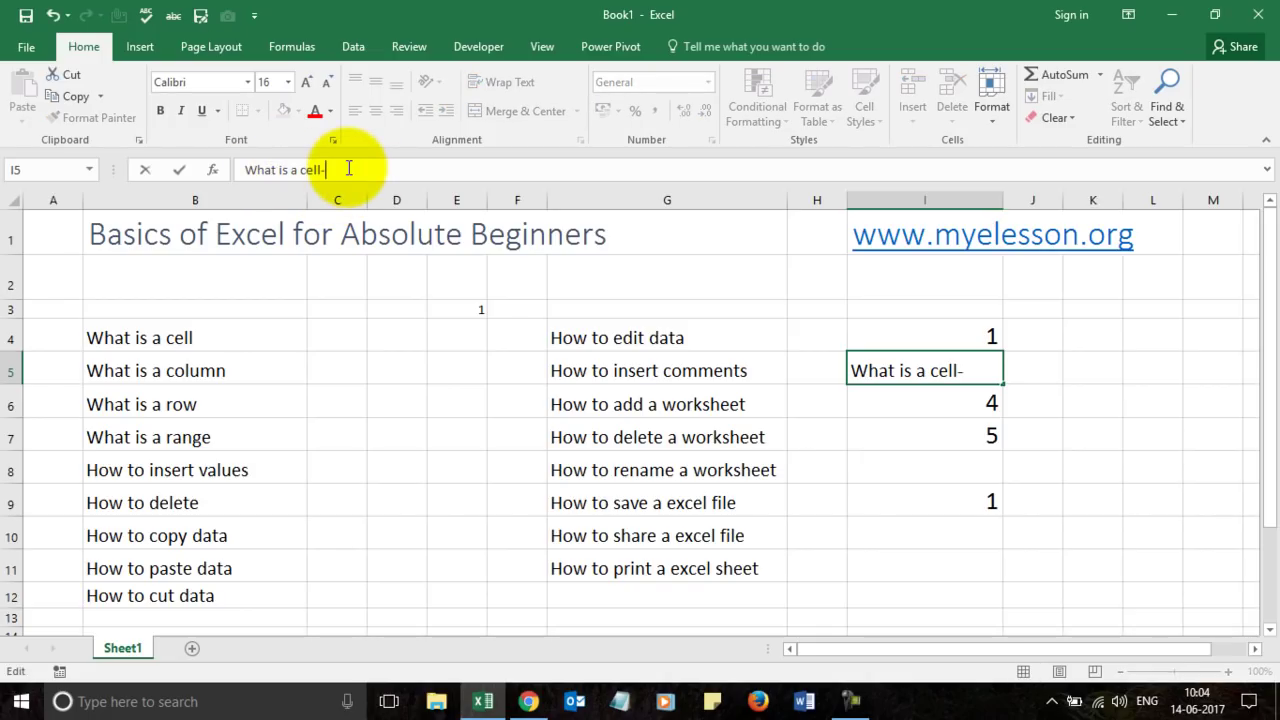
text(- it is a)
text(m)
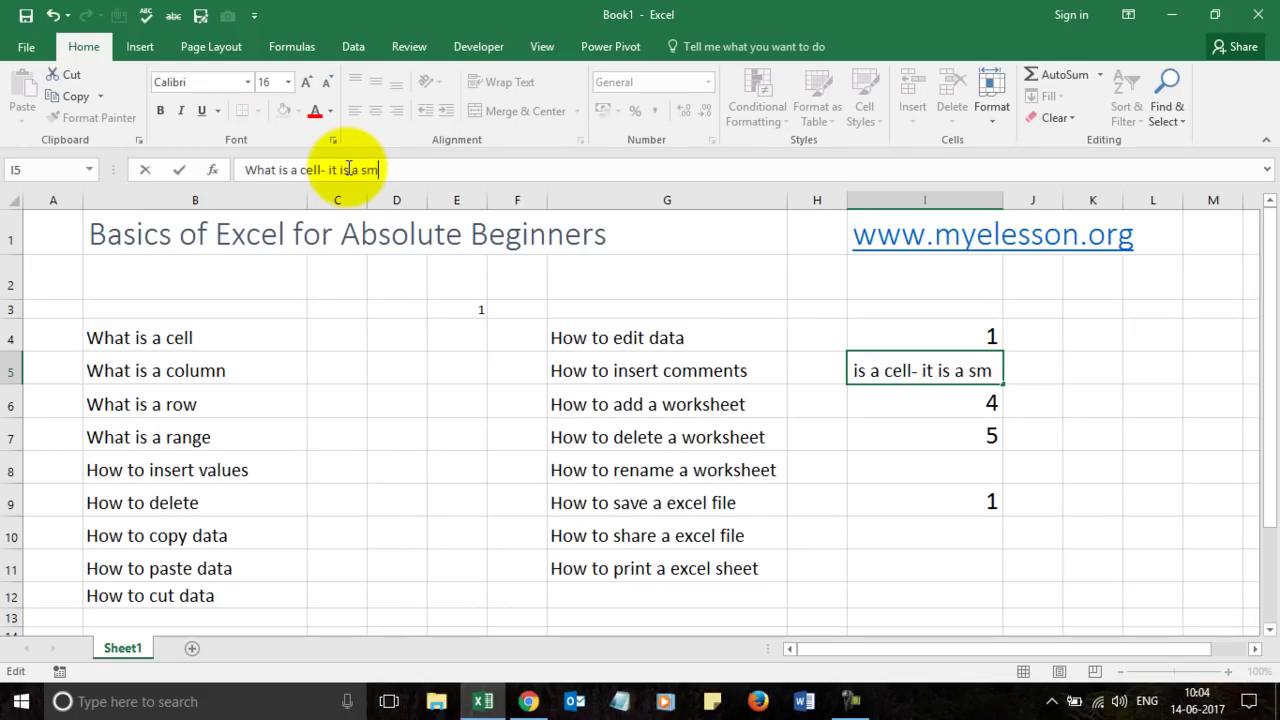
text(alles)
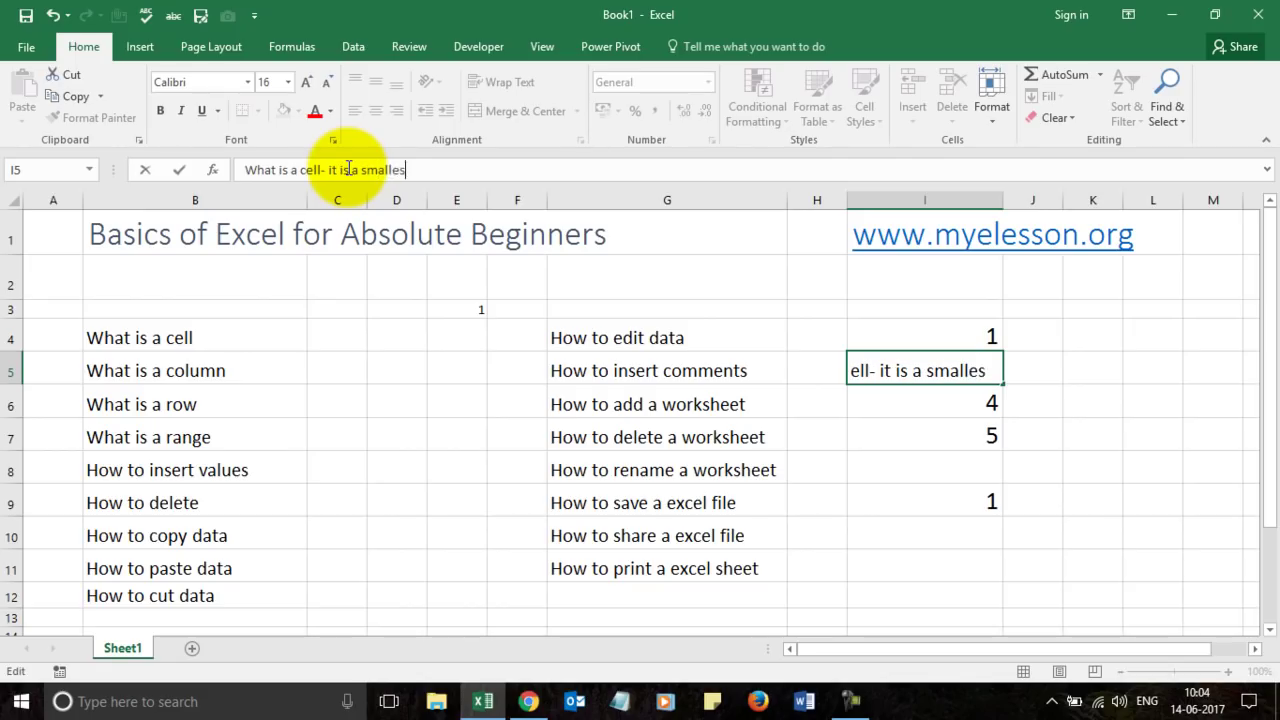
text(t unit in)
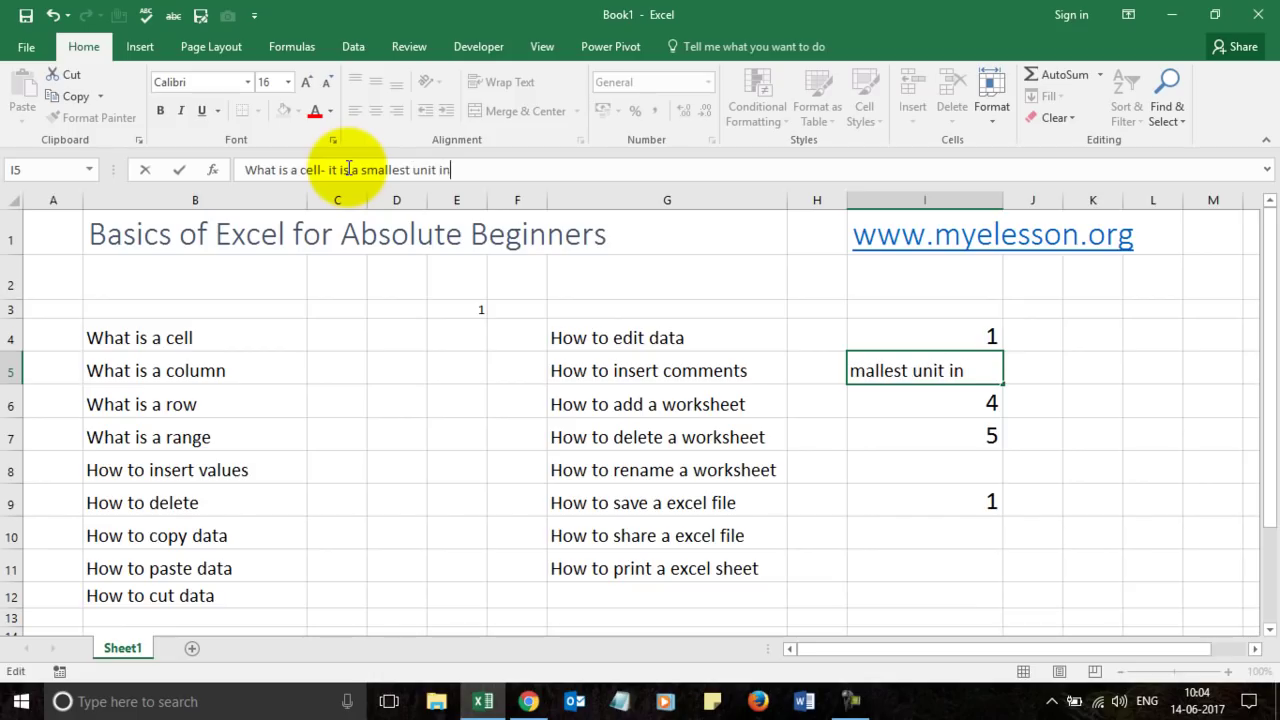
text( excel)
key(Return)
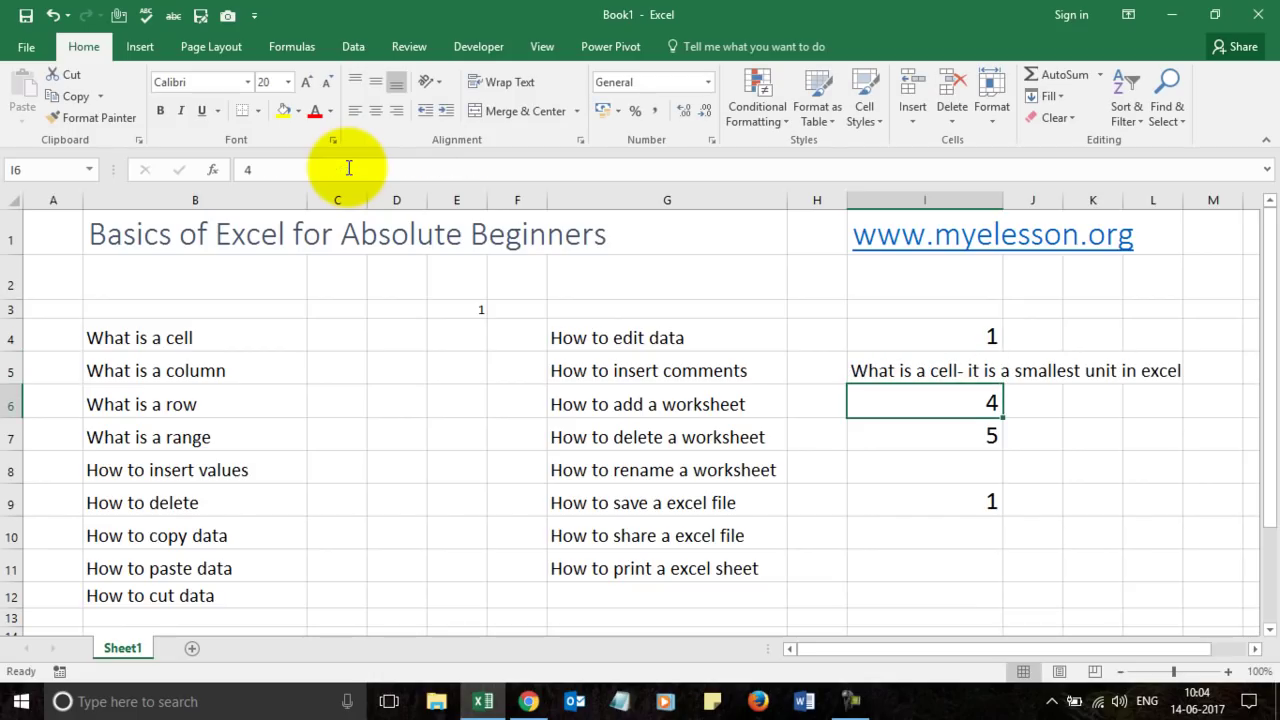
Edit the text directly in cell I5, replacing "a" before "smallest" with "the"
click(900, 370)
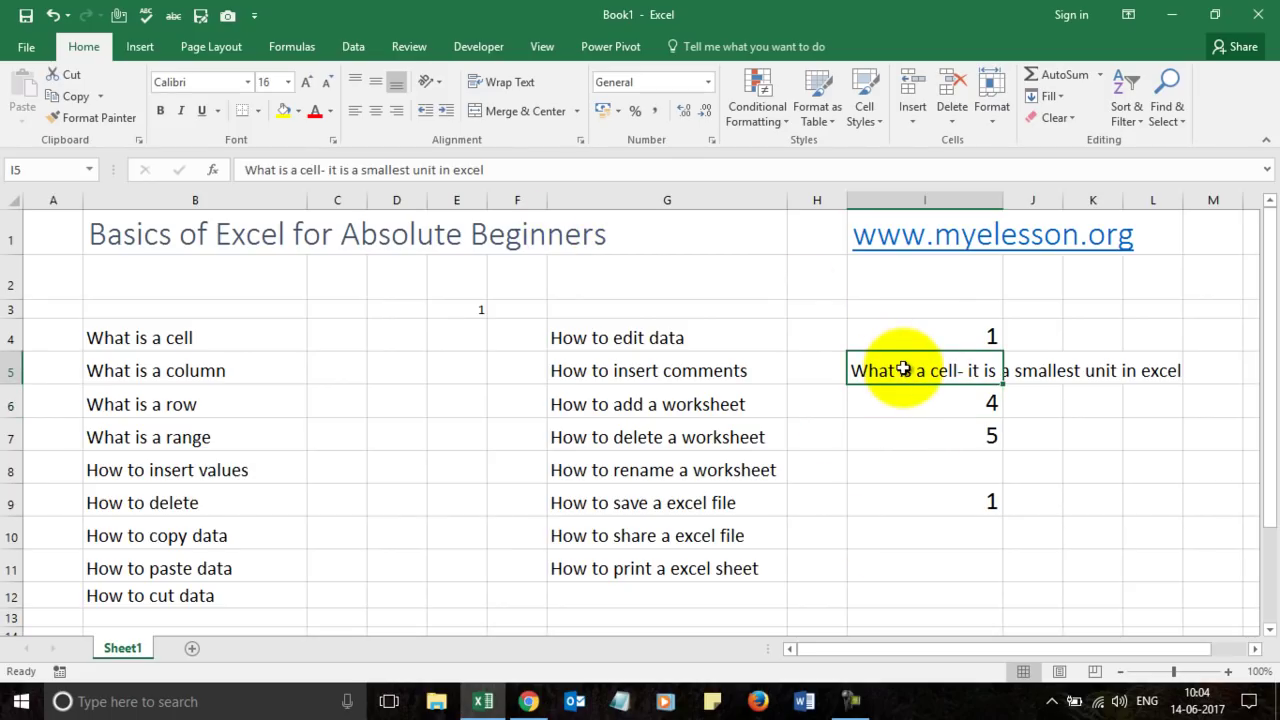
double_click(903, 370)
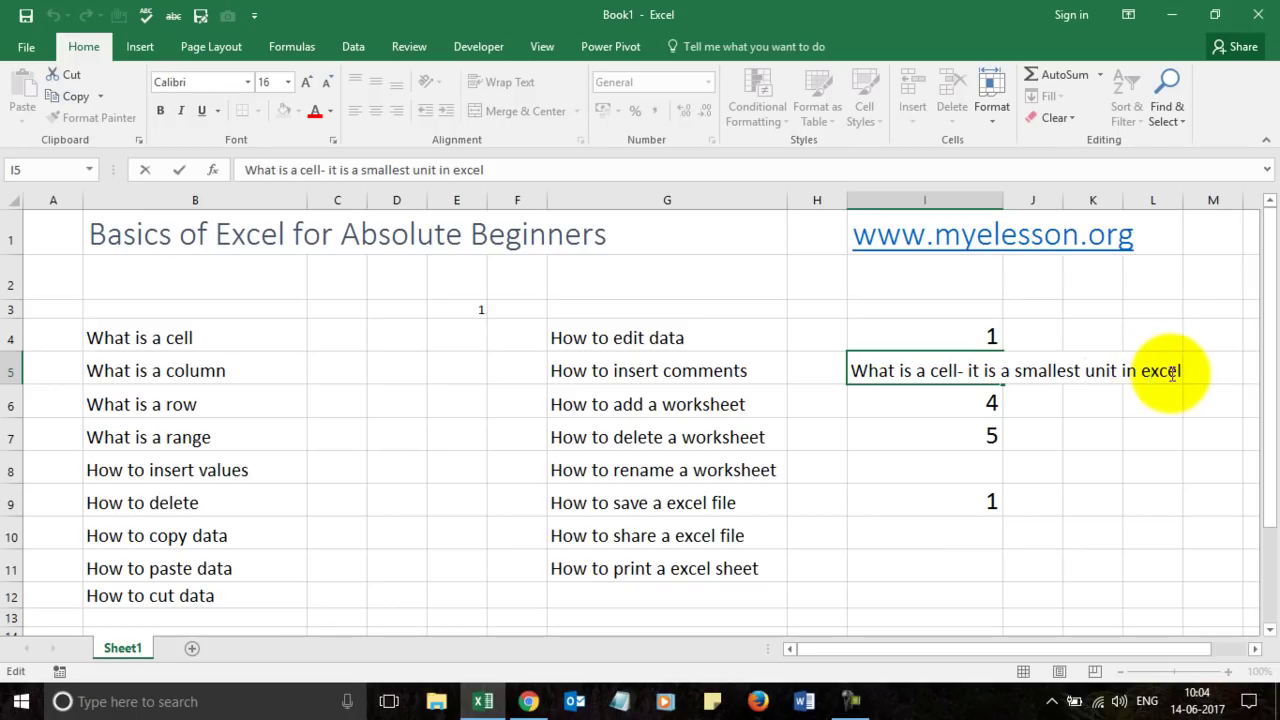
click(1010, 372)
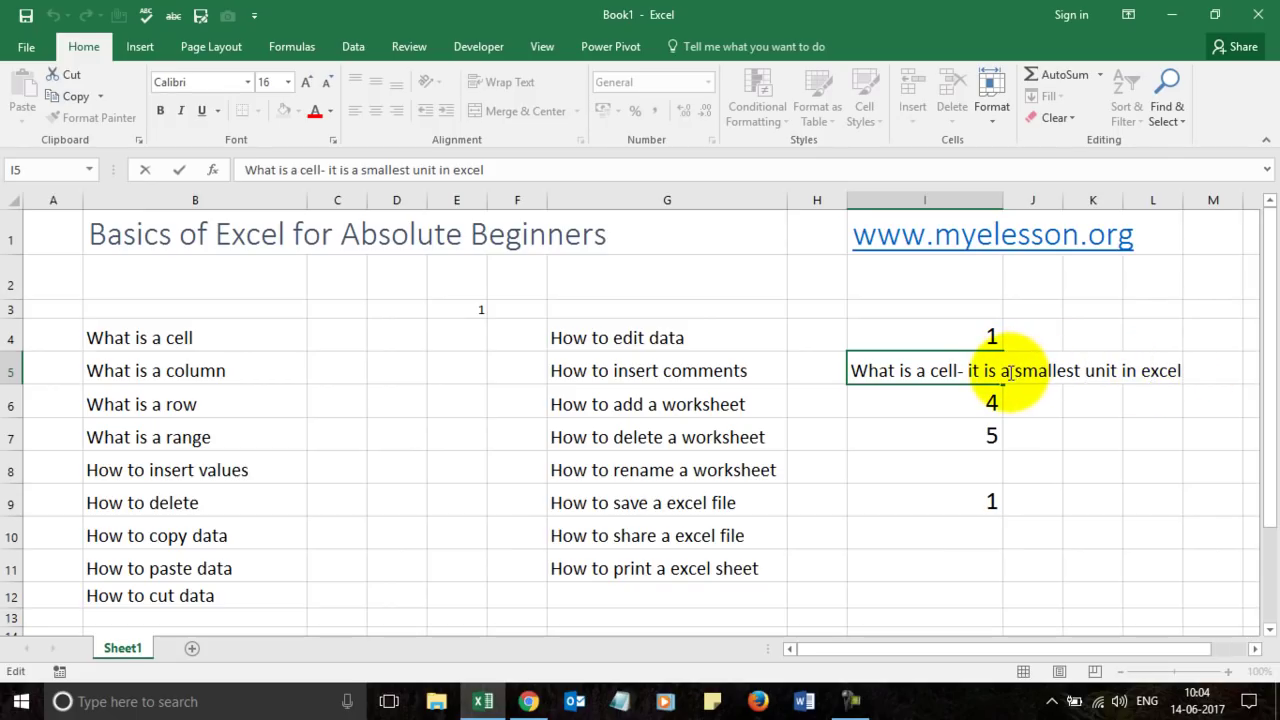
key(BackSpace)
text(the)
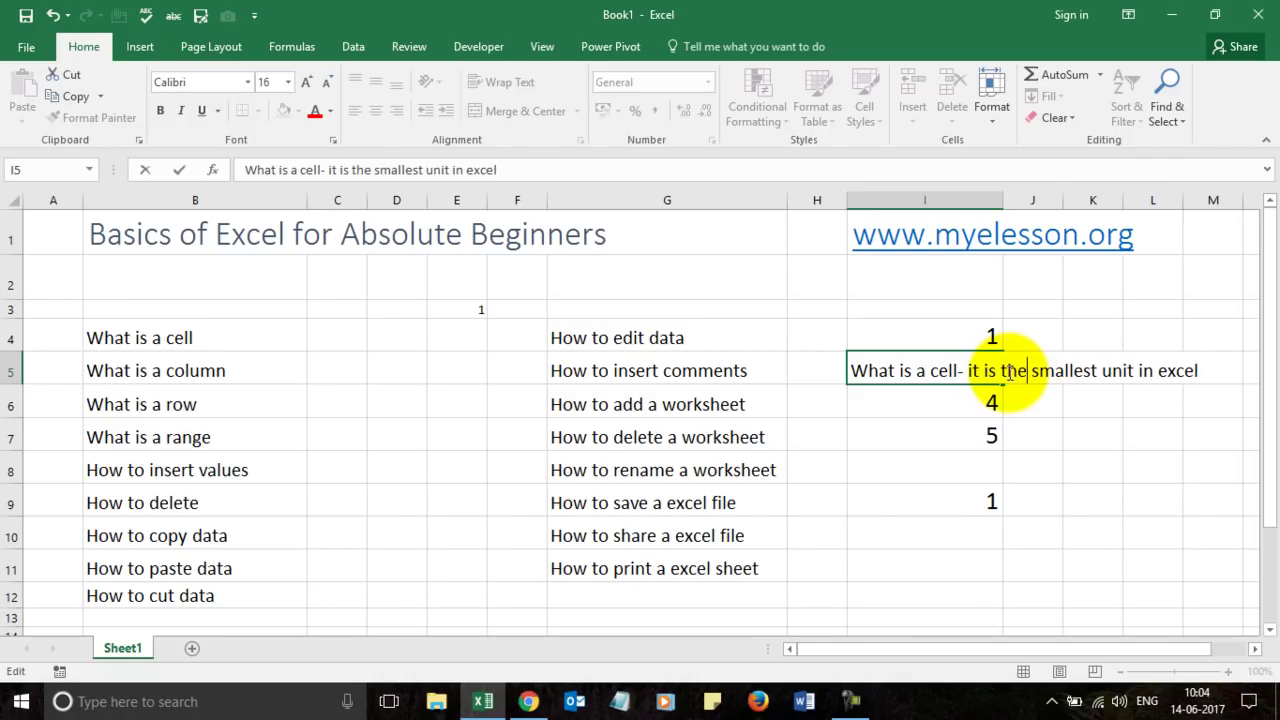
key(Return)
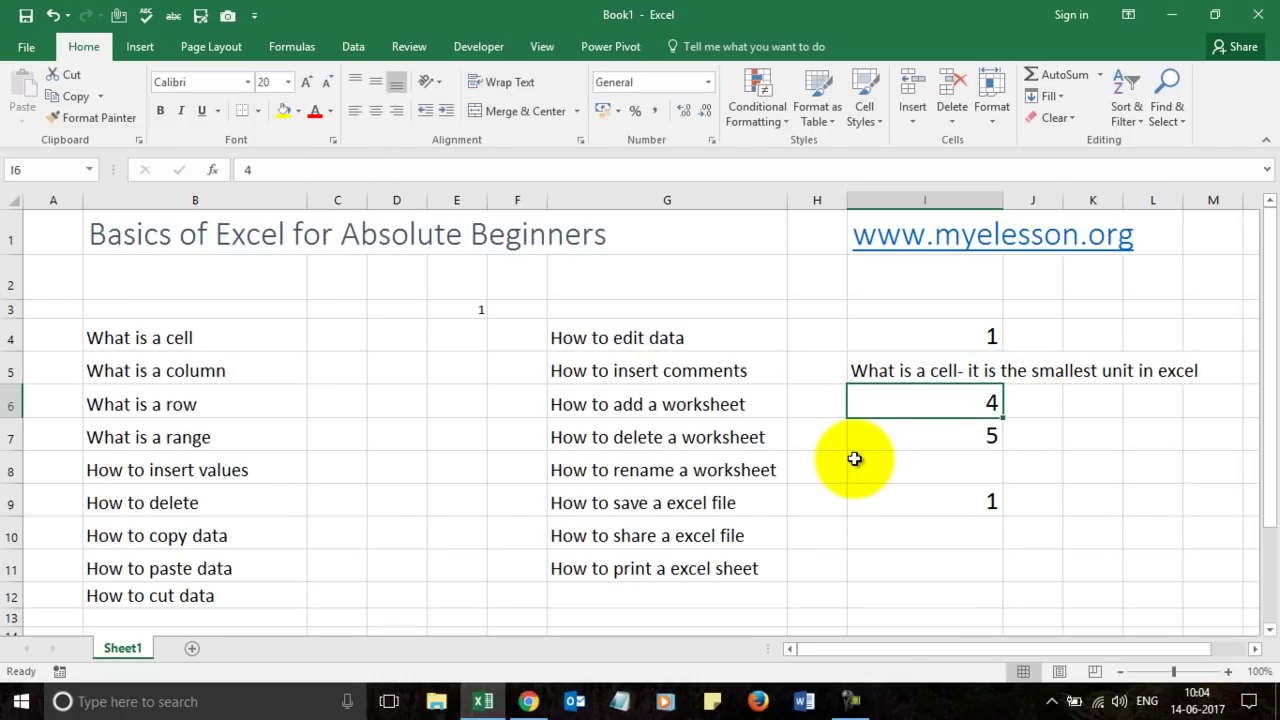
Capitalize the word "excel" at the end of the text in cell I5 so it reads "Excel"
click(893, 369)
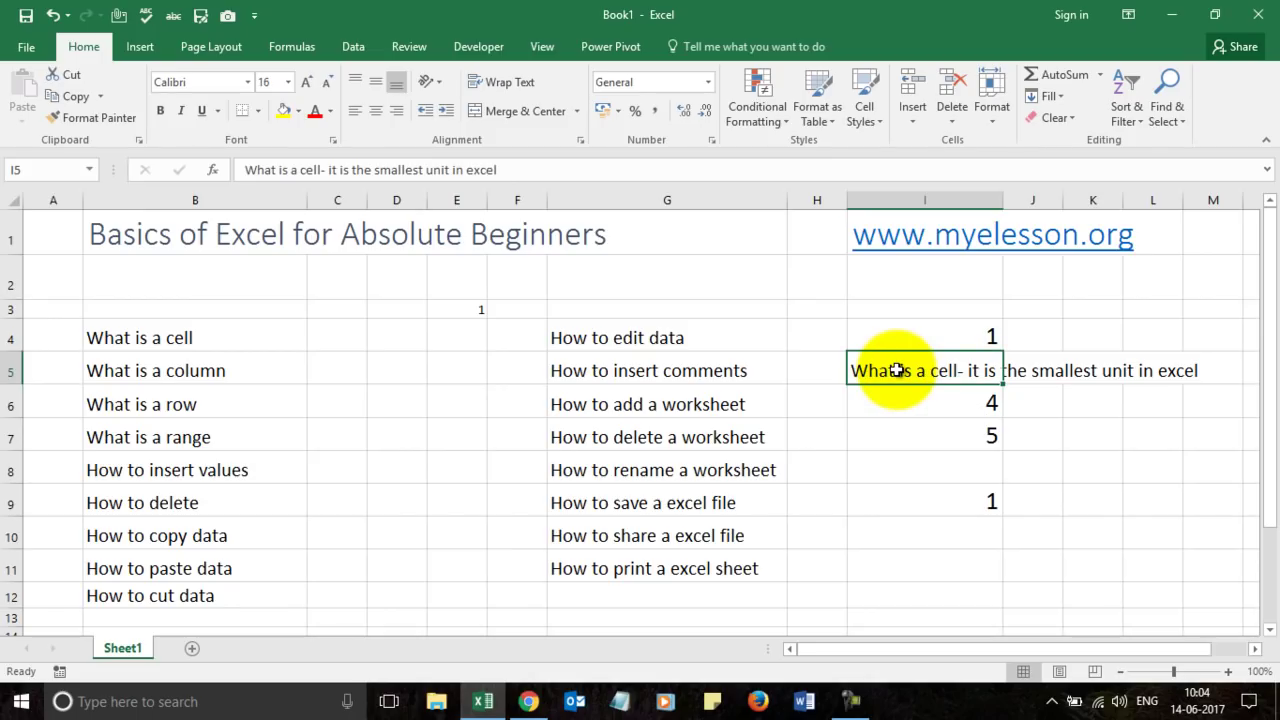
key(F2)
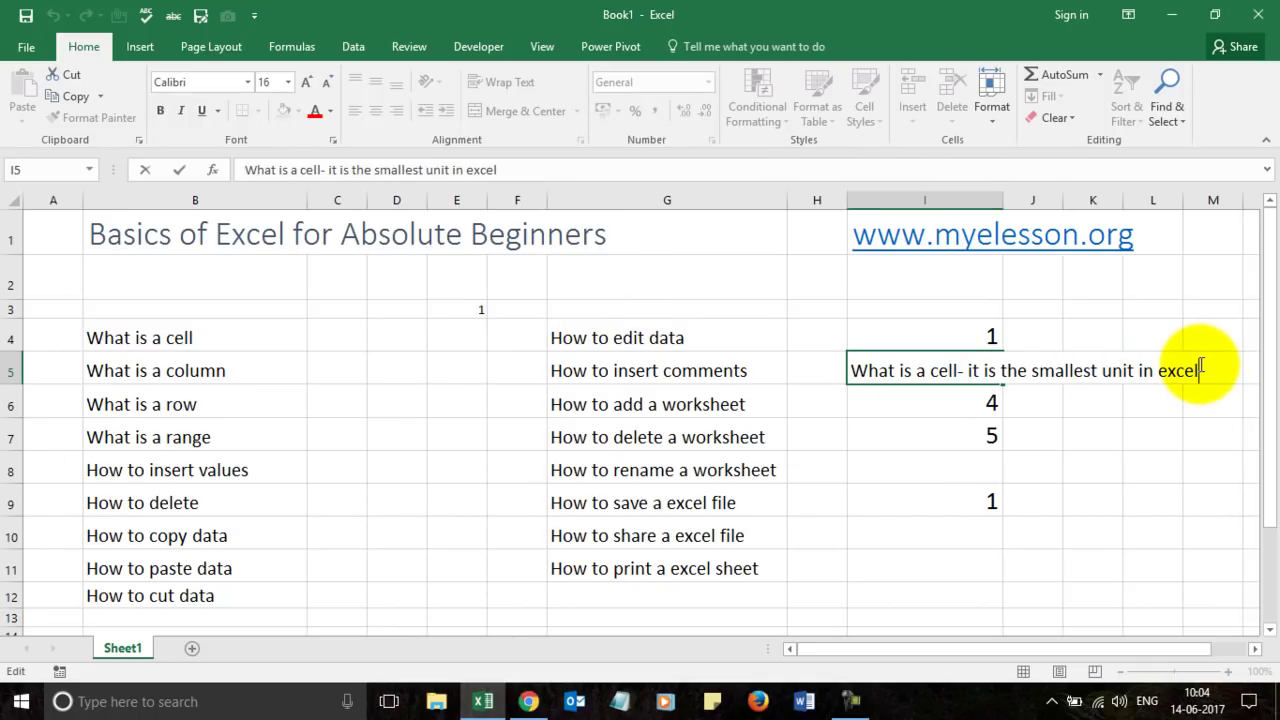
key(Left)
key(Left)
key(Left)
key(Left)
key(BackSpace)
text(E)
key(Return)
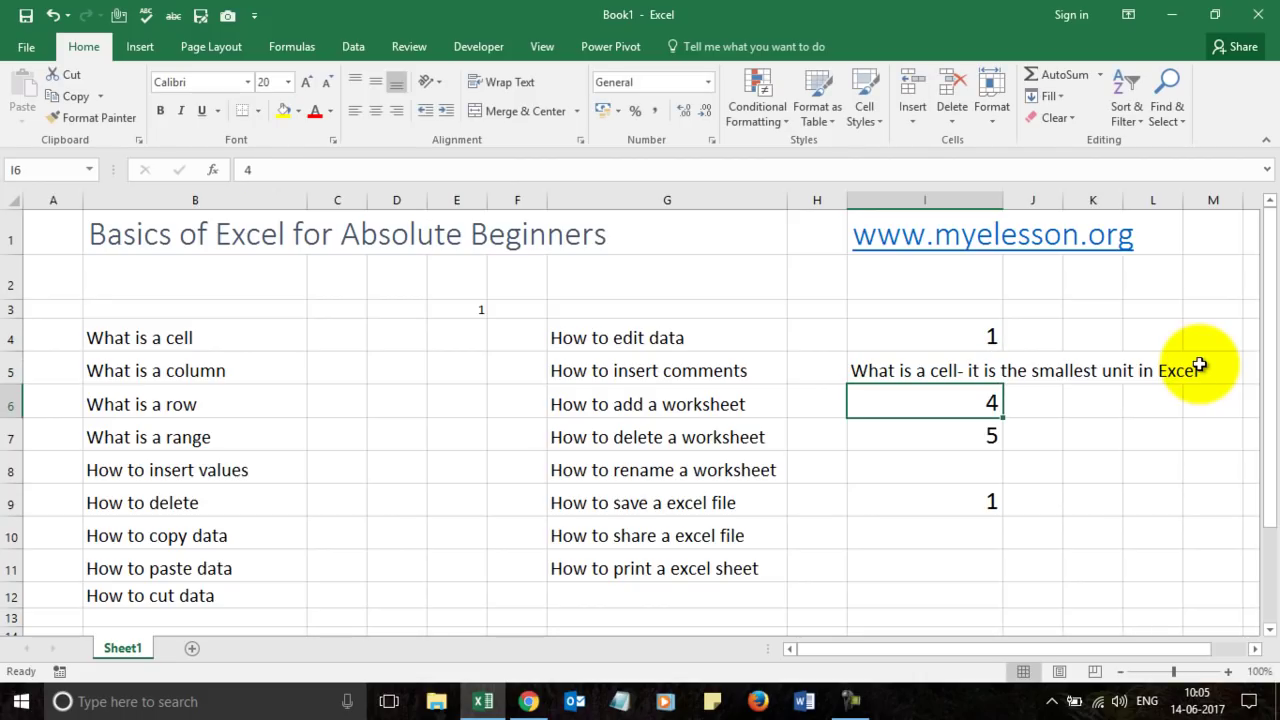
click(895, 371)
click(911, 405)
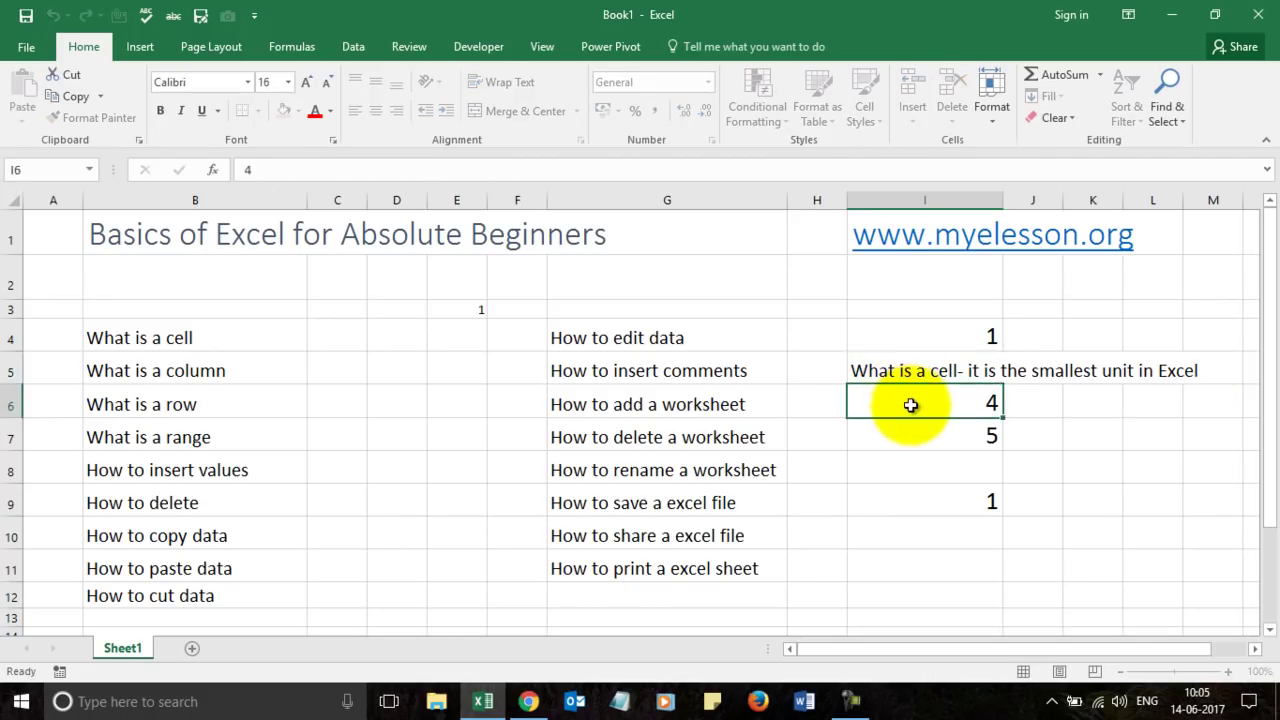
click(905, 373)
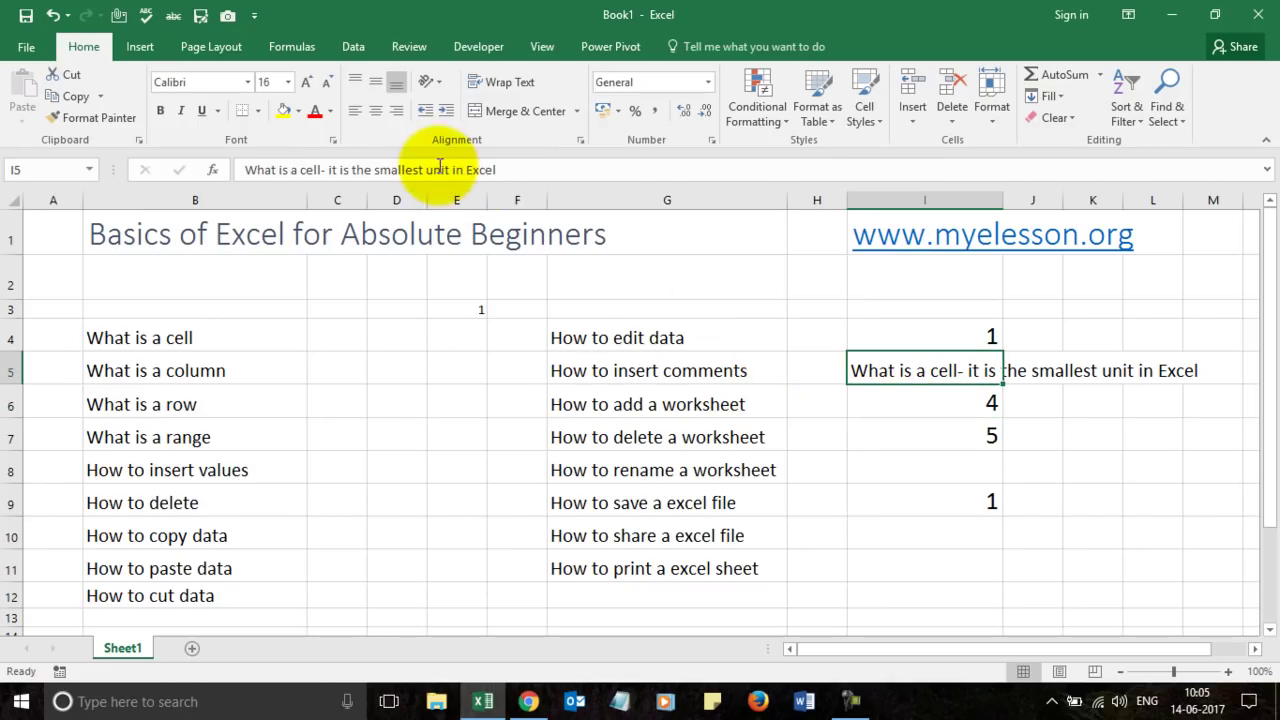
click(895, 389)
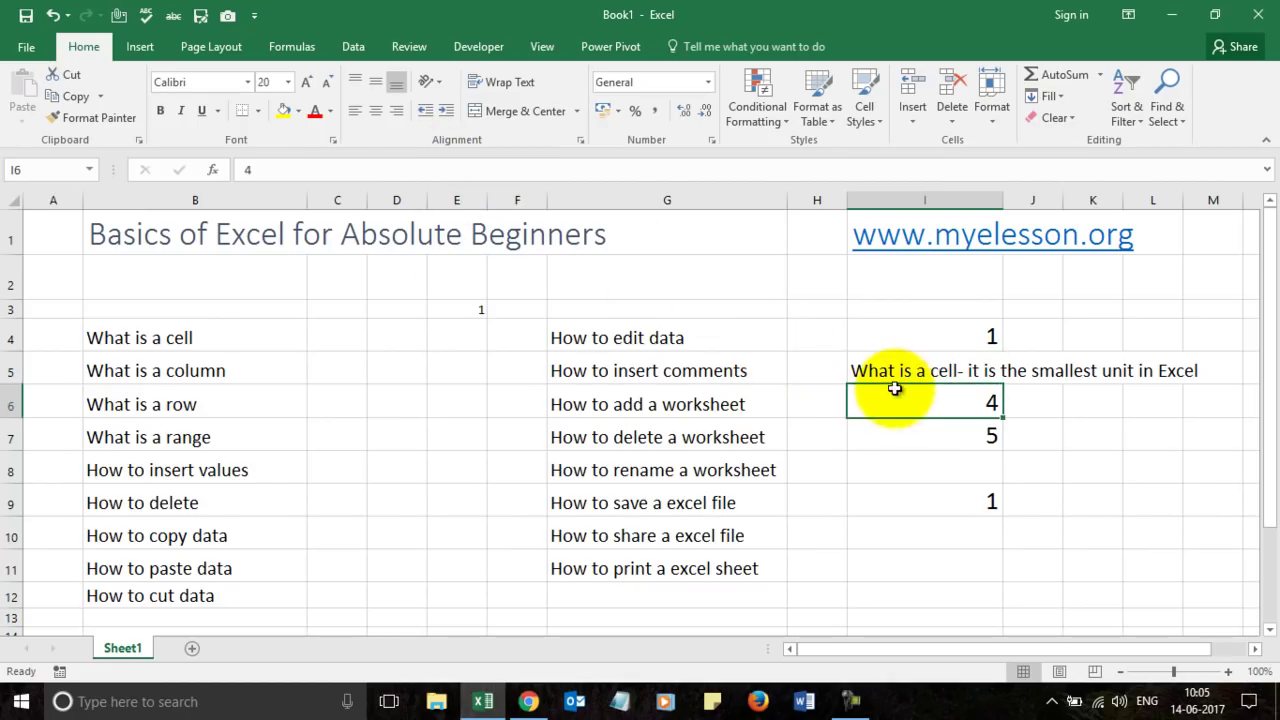
click(895, 386)
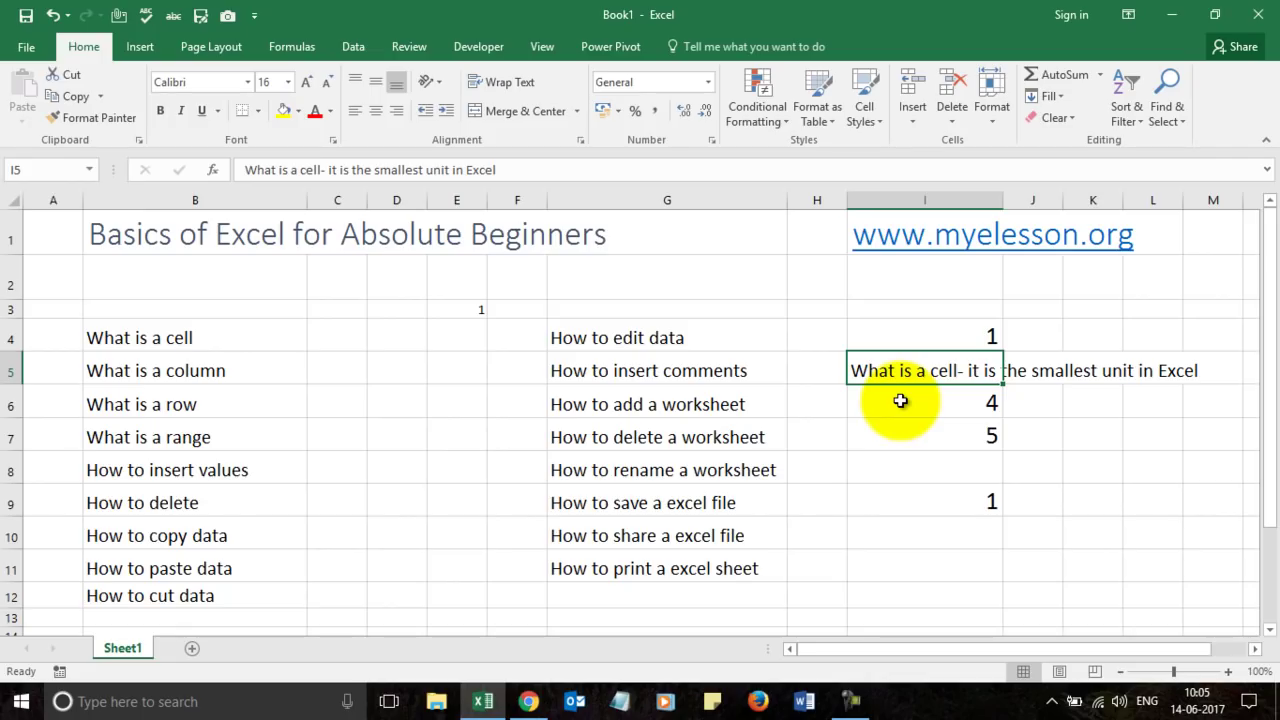
Insert a comment on cell G5 reading "I am a comment, I can be edited, deleted or moved"
click(637, 373)
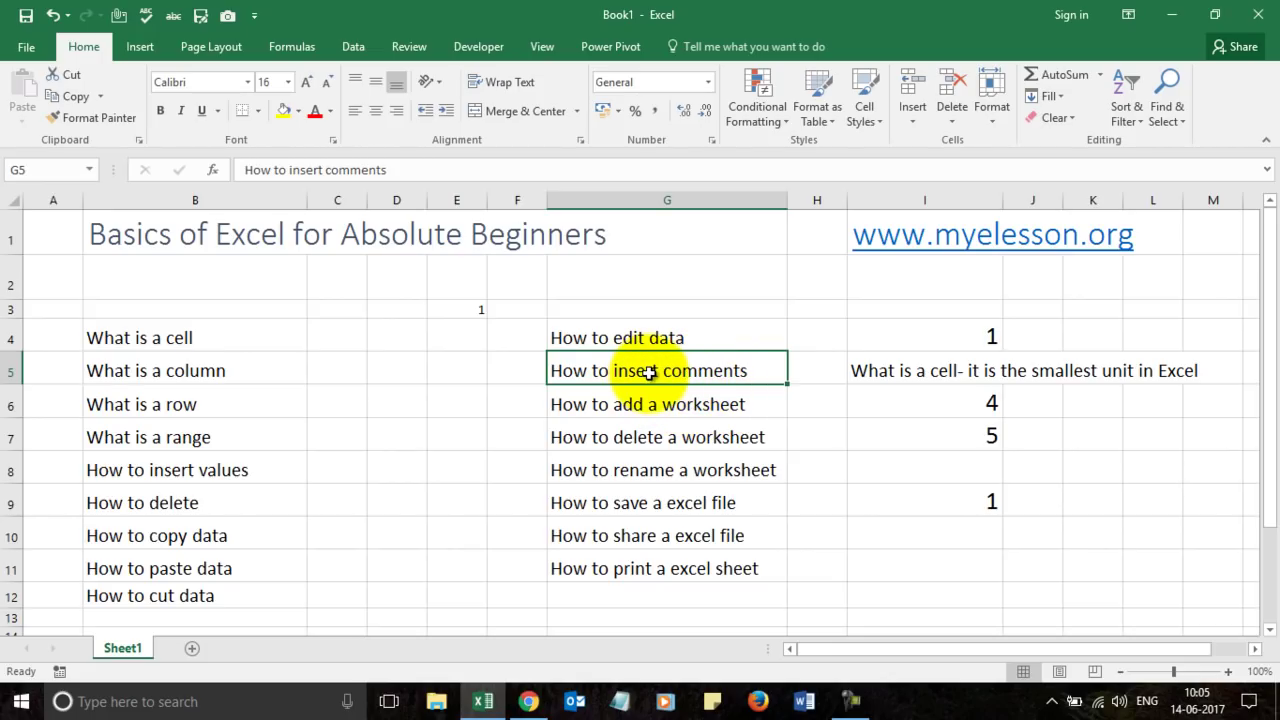
right_click(703, 377)
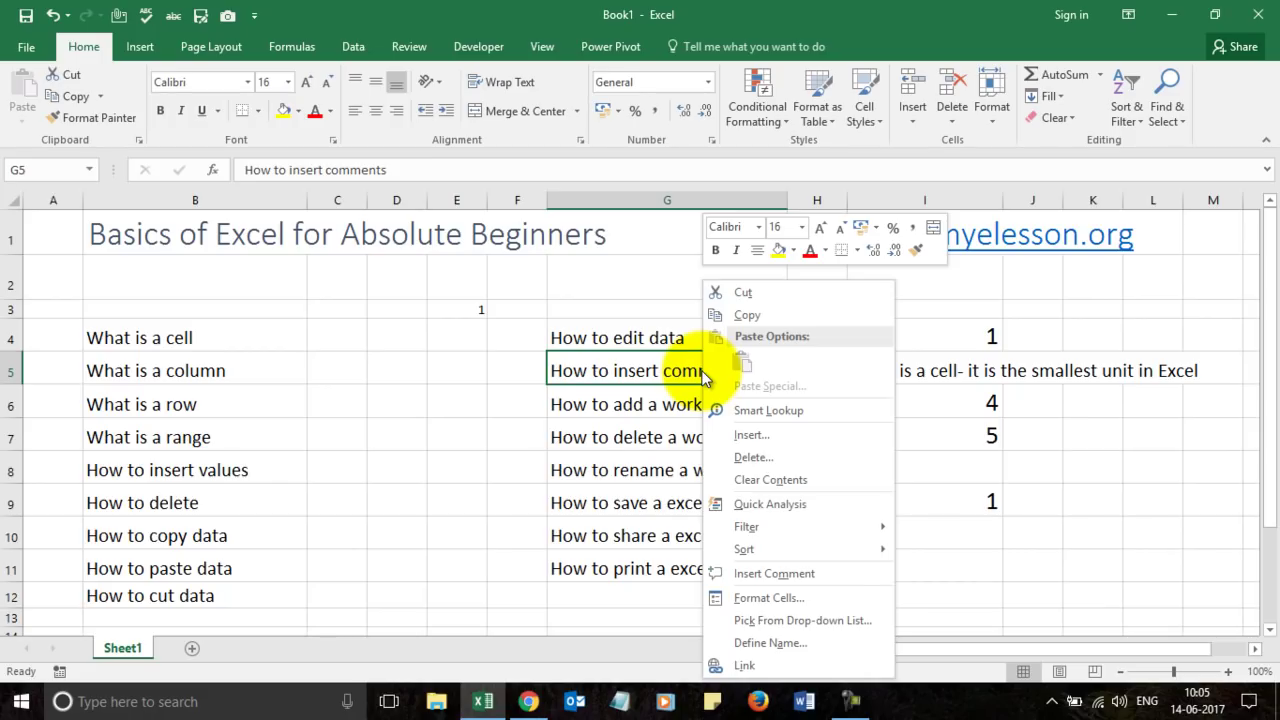
click(758, 575)
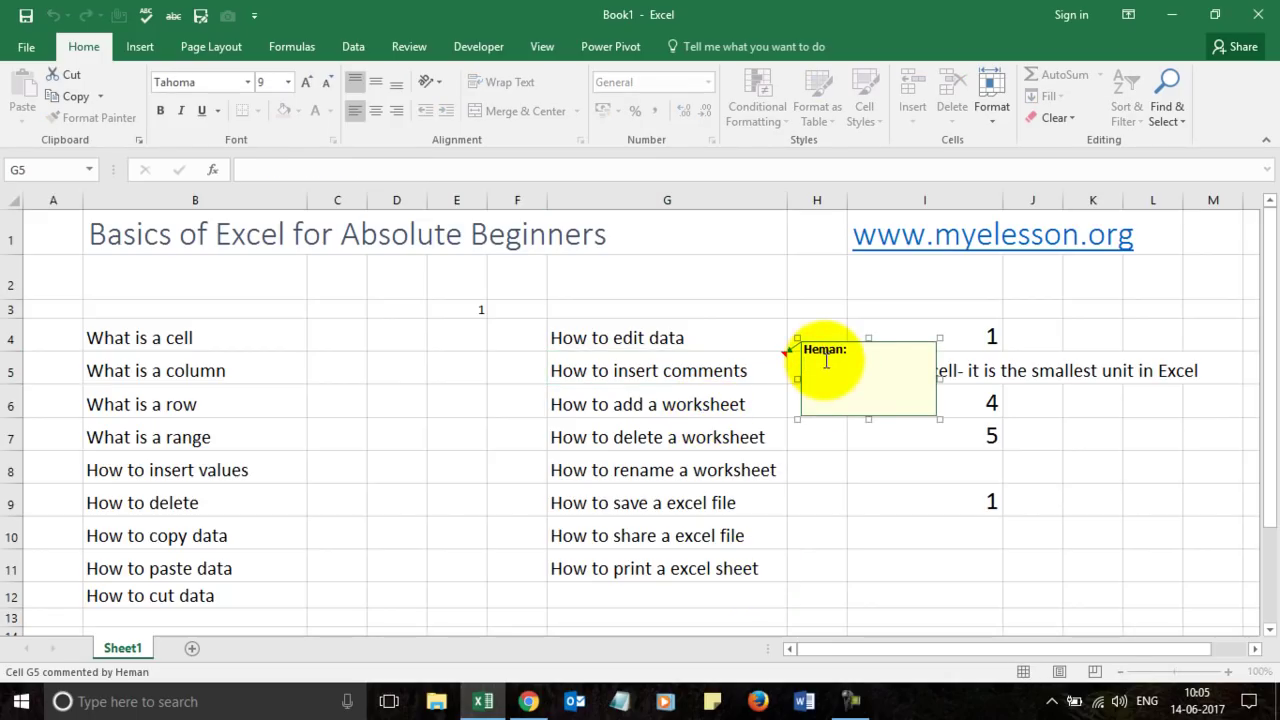
text(I ma)
key(BackSpace)
key(BackSpace)
text(am a comment, I can be)
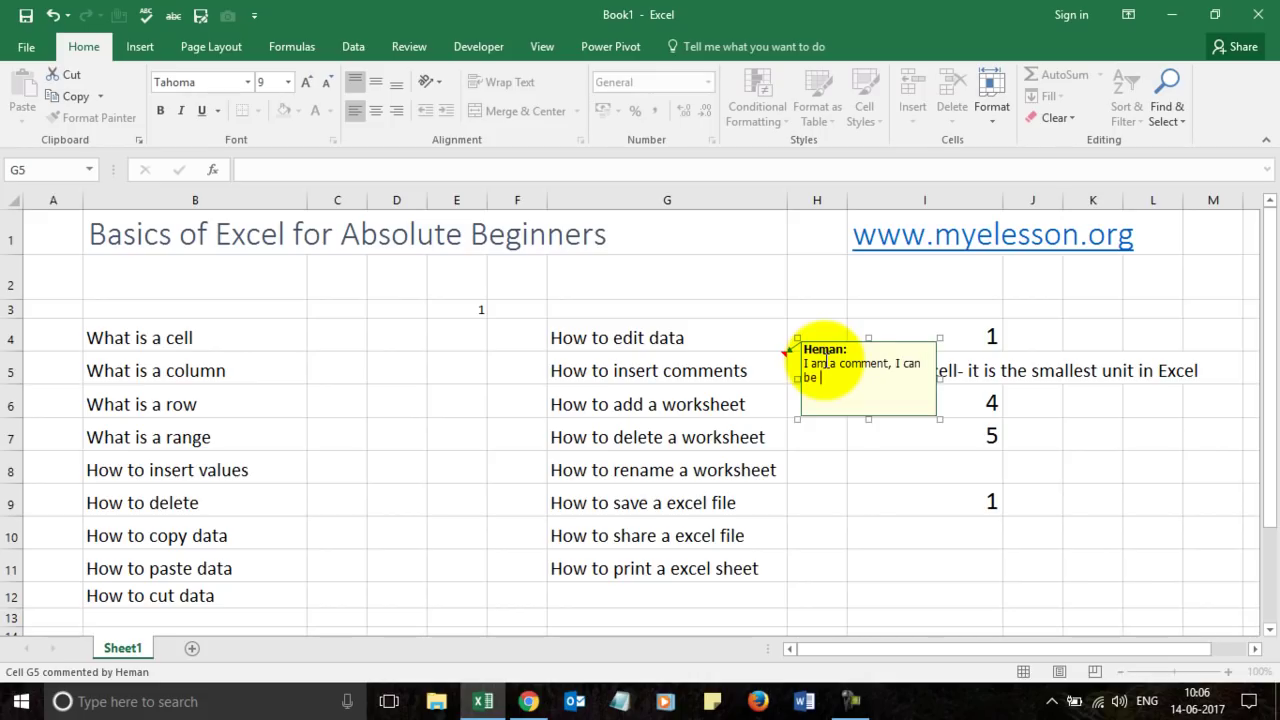
text( edited, deleted or mod)
key(BackSpace)
key(BackSpace)
text(moved)
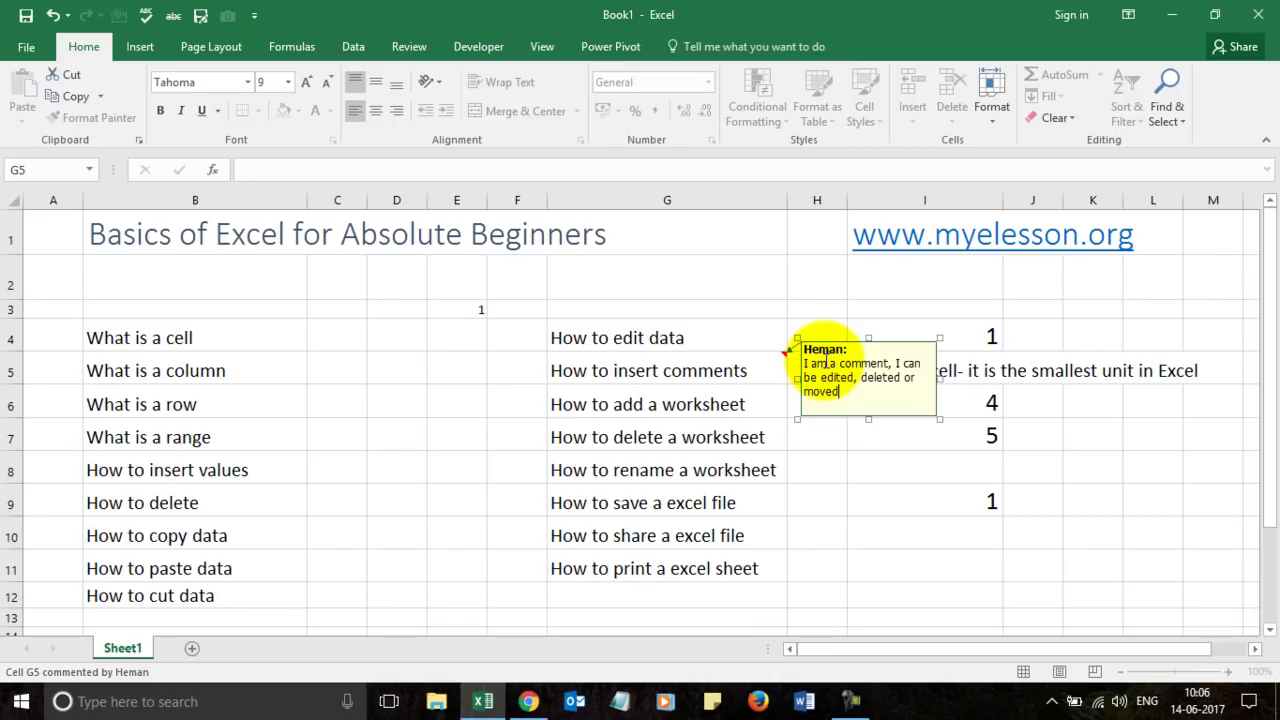
click(889, 535)
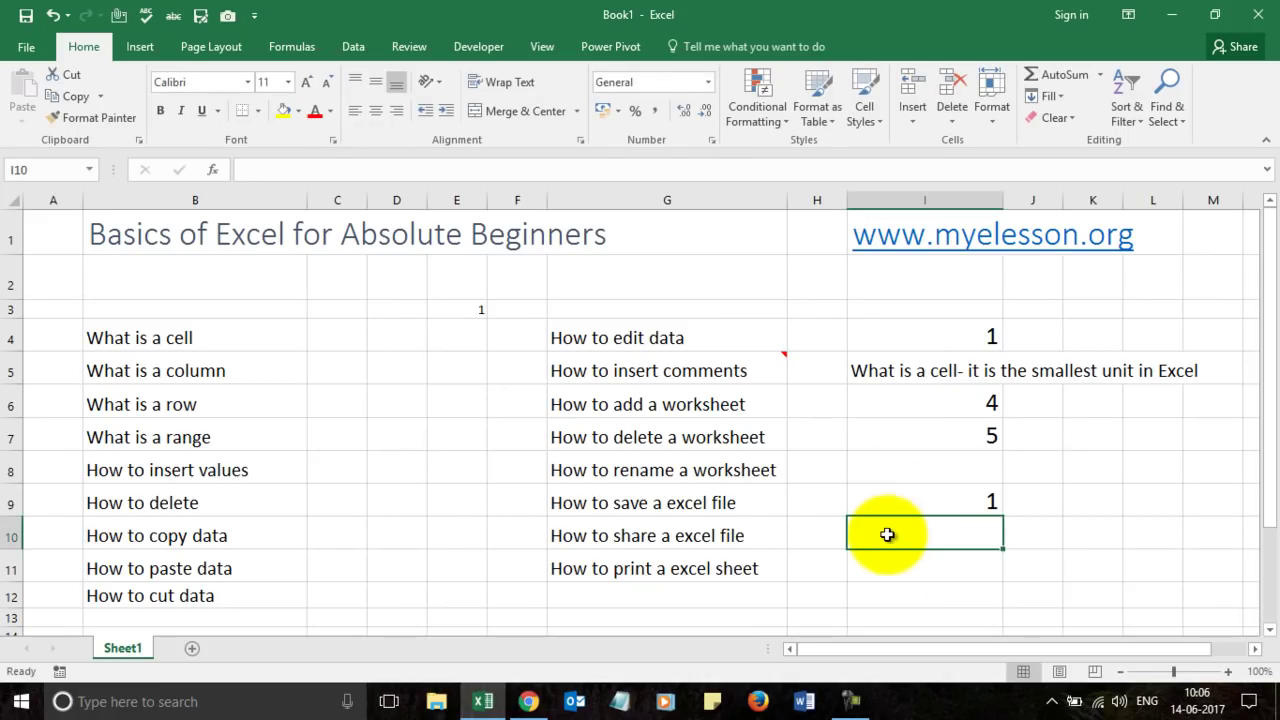
View the comment on cell G5, open it for editing, and leave the comment box
mouse_move(777, 363)
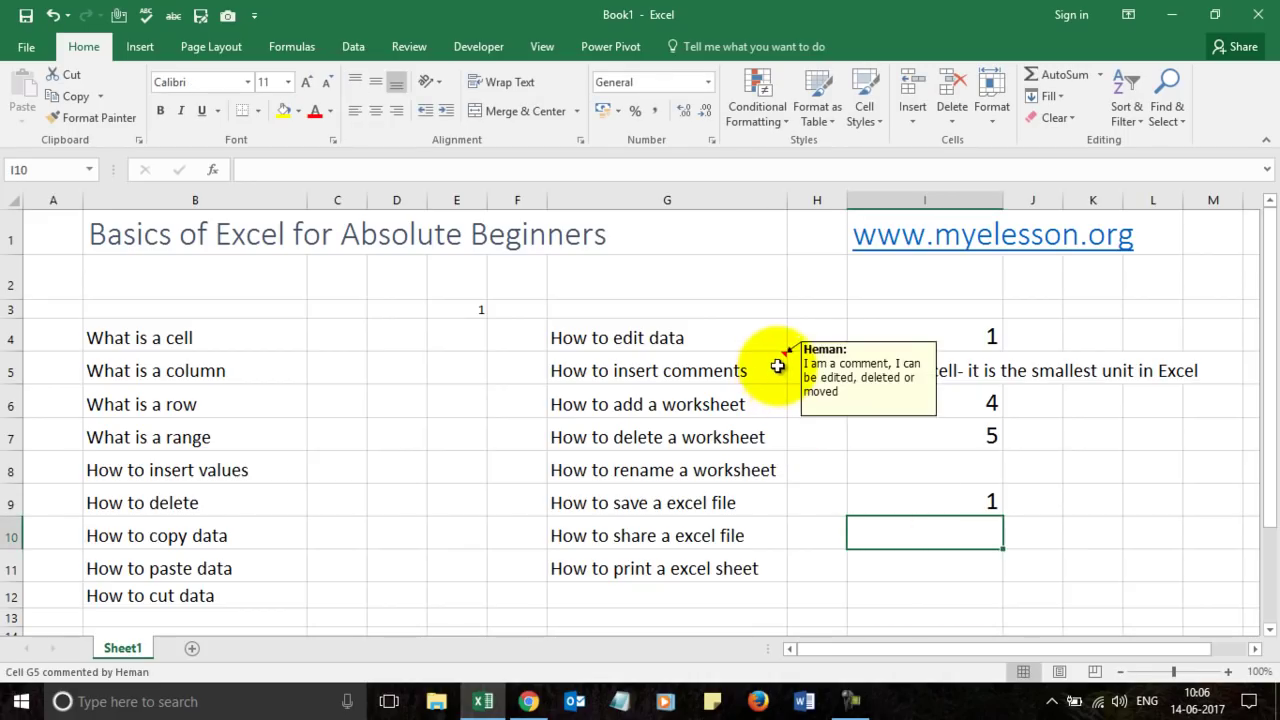
click(721, 367)
right_click(728, 370)
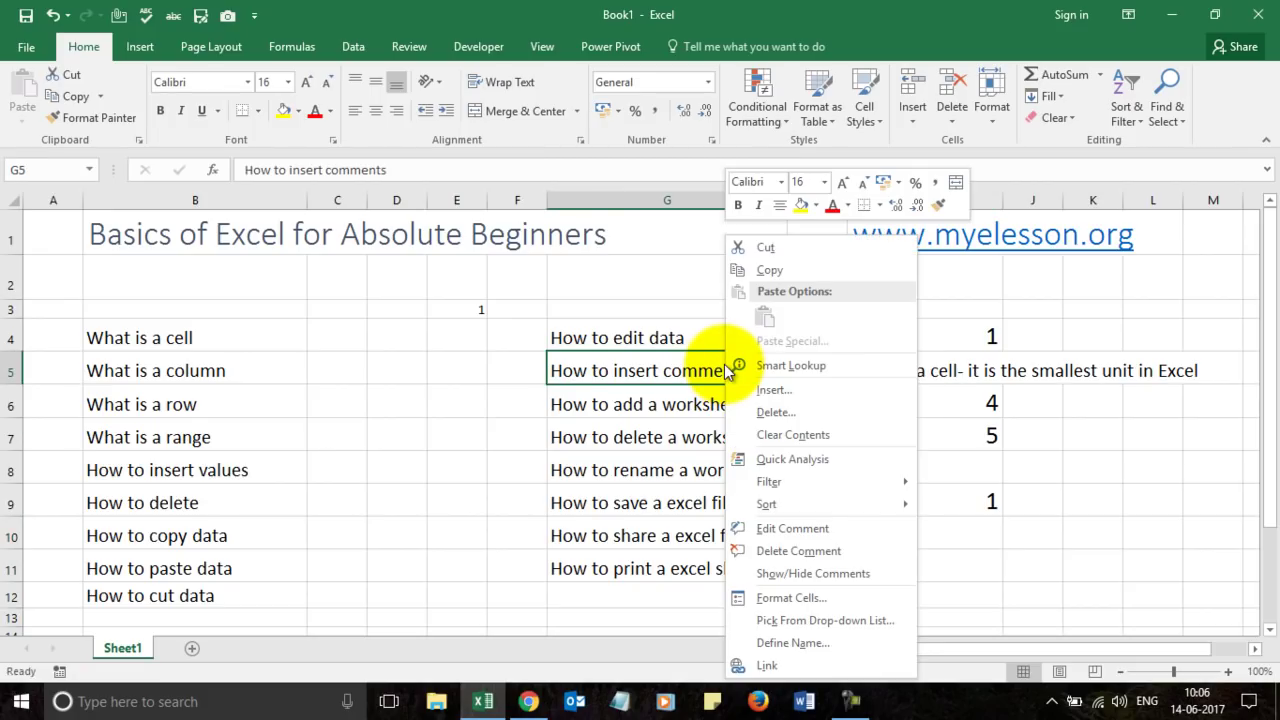
click(780, 531)
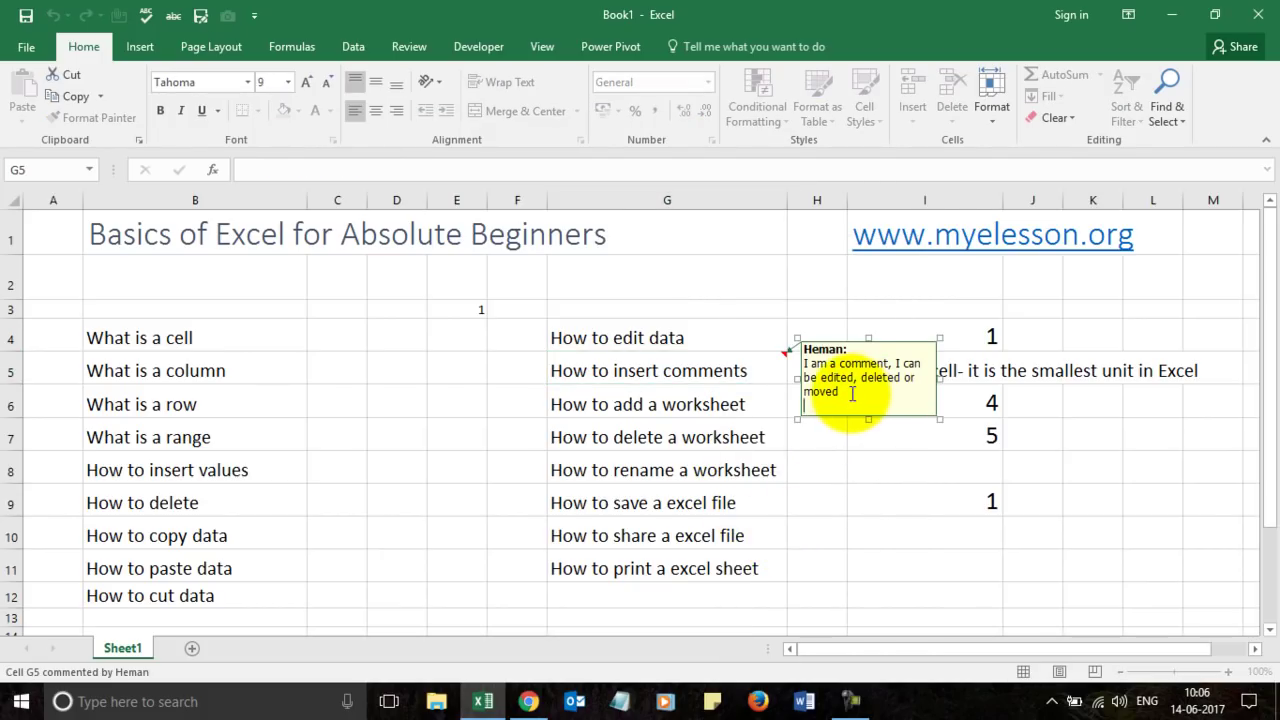
click(851, 500)
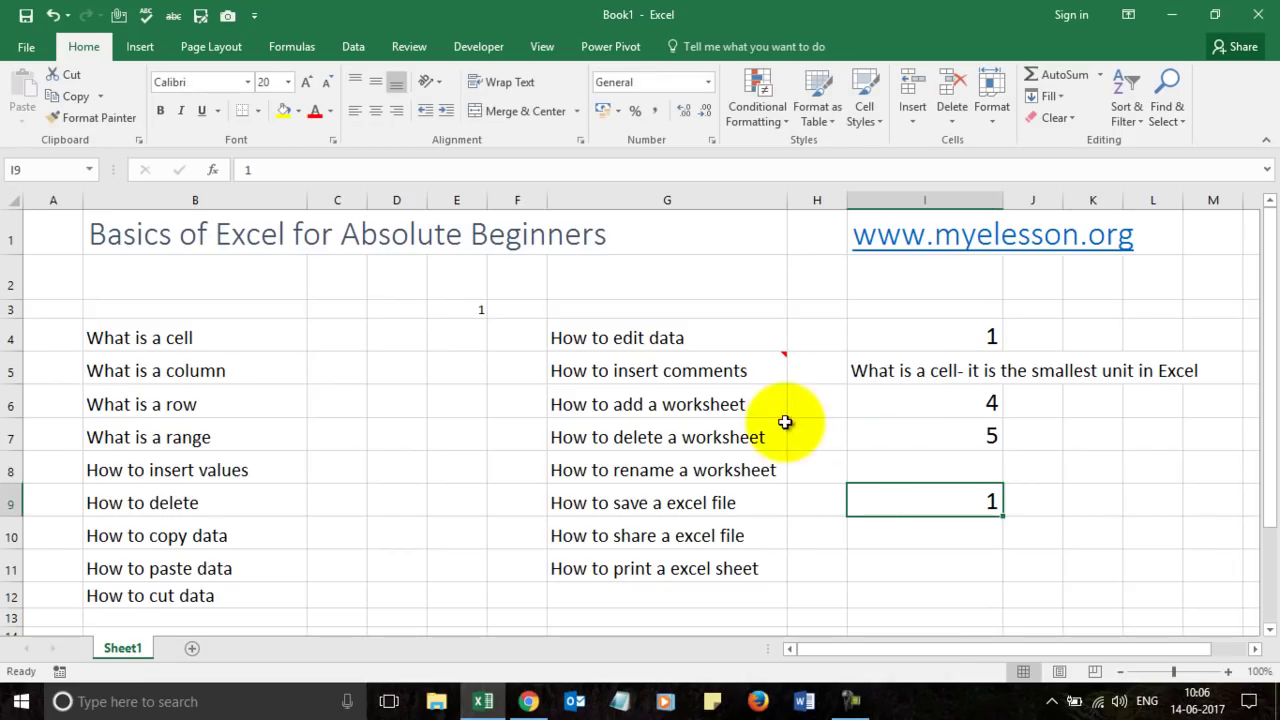
Keep the comment on cell G5 permanently shown and move its box over columns J and K, rows 2 to 4
right_click(763, 373)
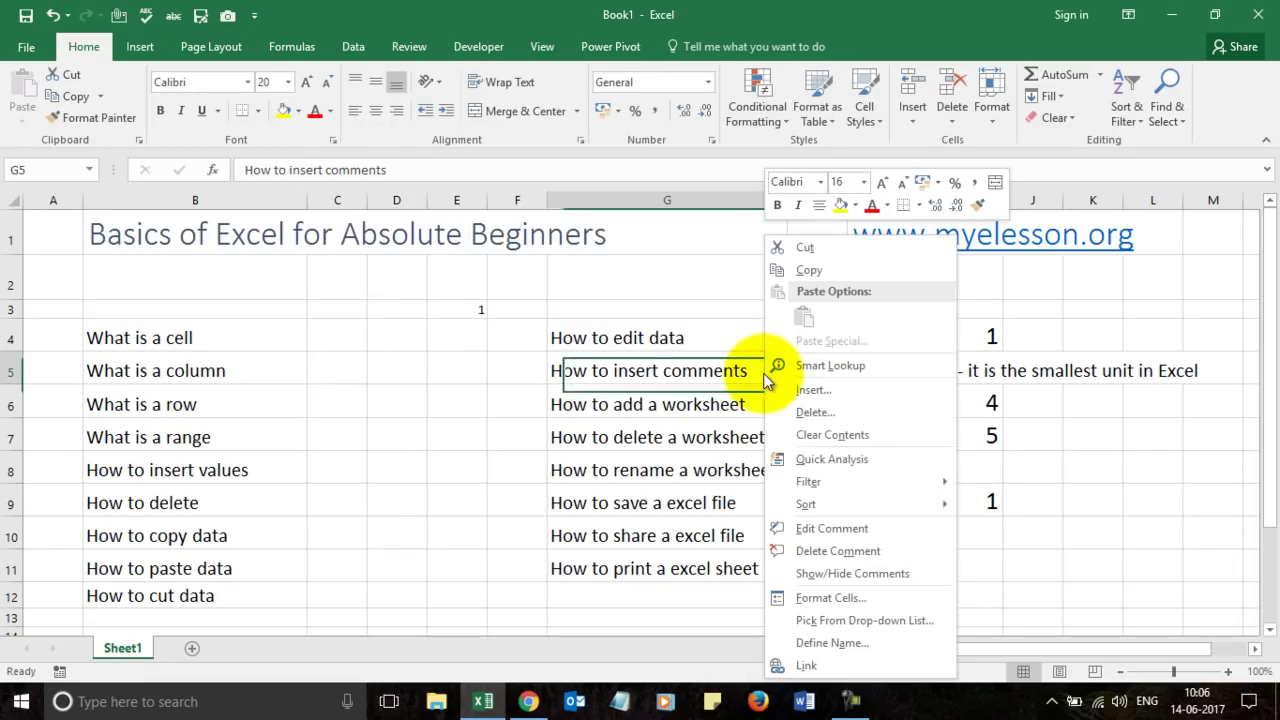
click(815, 572)
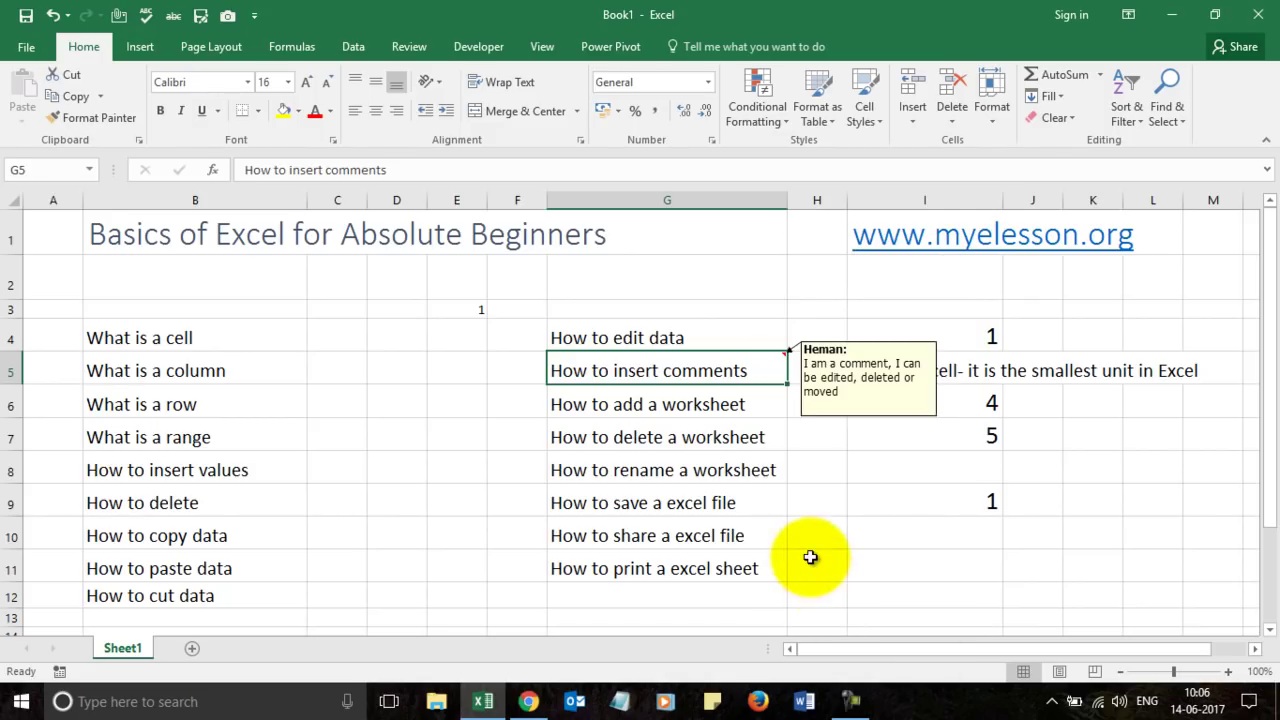
click(898, 484)
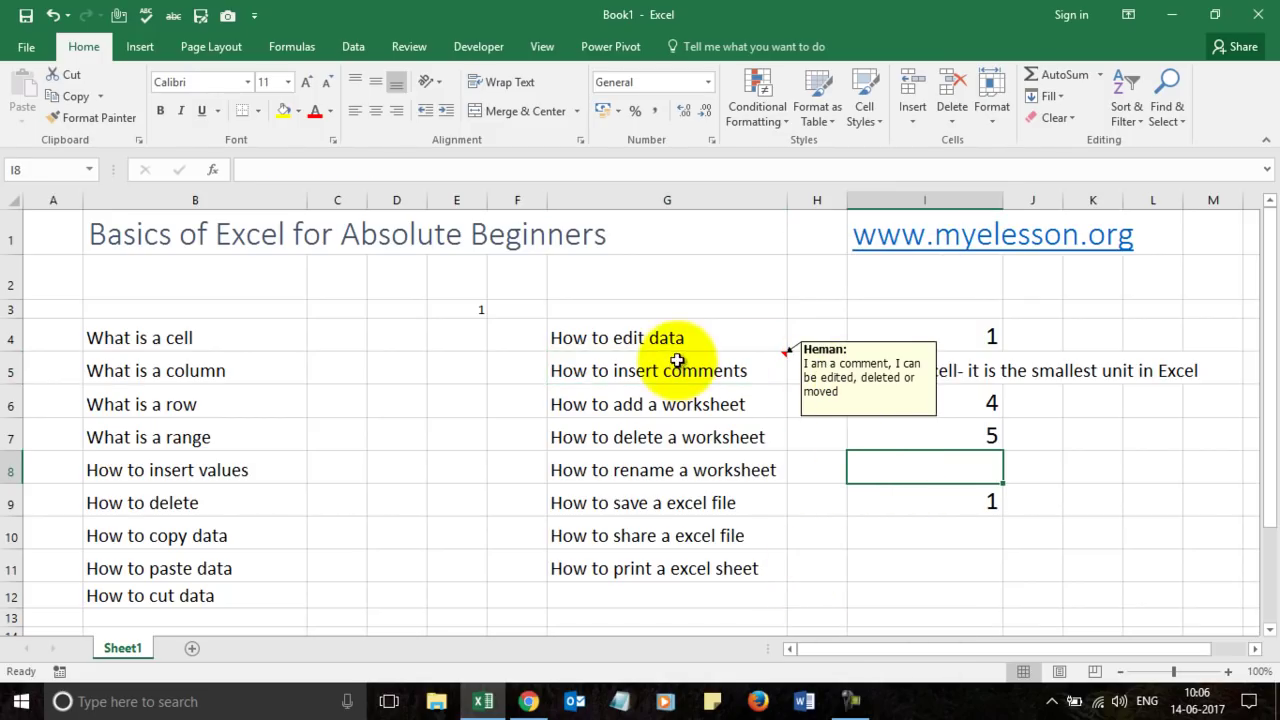
drag(909, 338, 1108, 270)
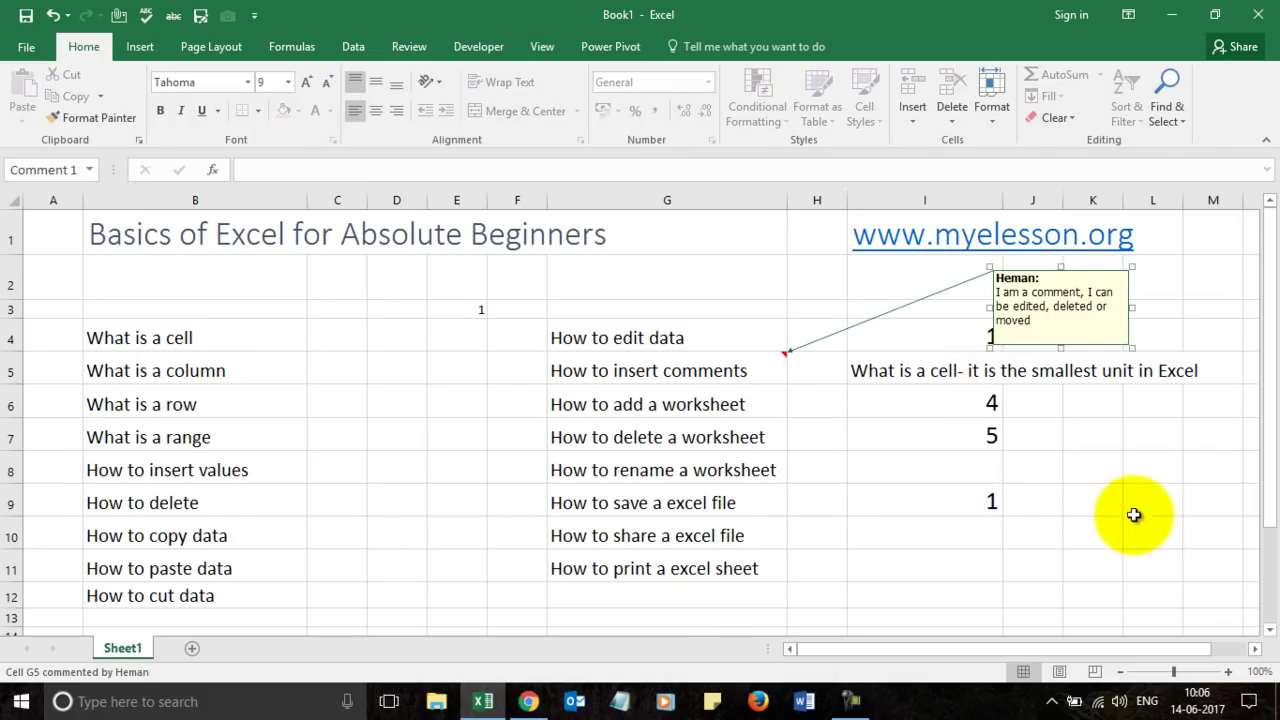
Hide the comment on cell G5 and check it by pointing at the cell
right_click(734, 377)
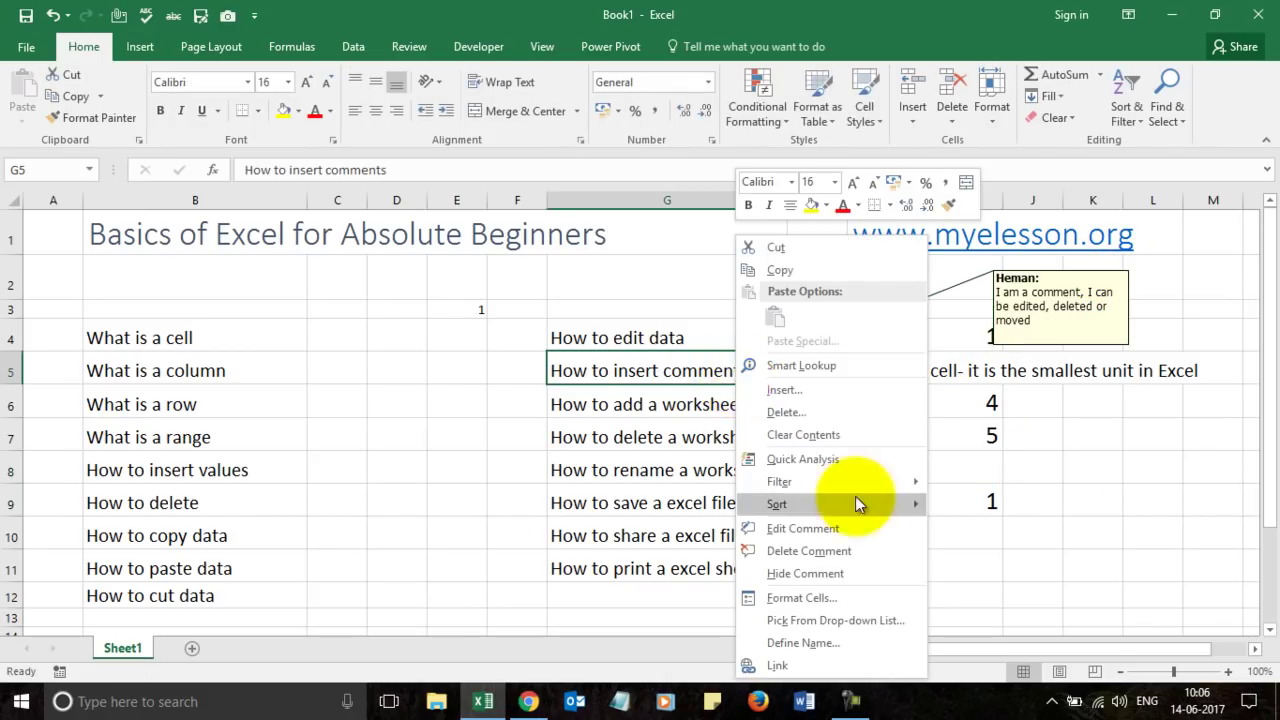
click(819, 574)
click(866, 534)
mouse_move(779, 364)
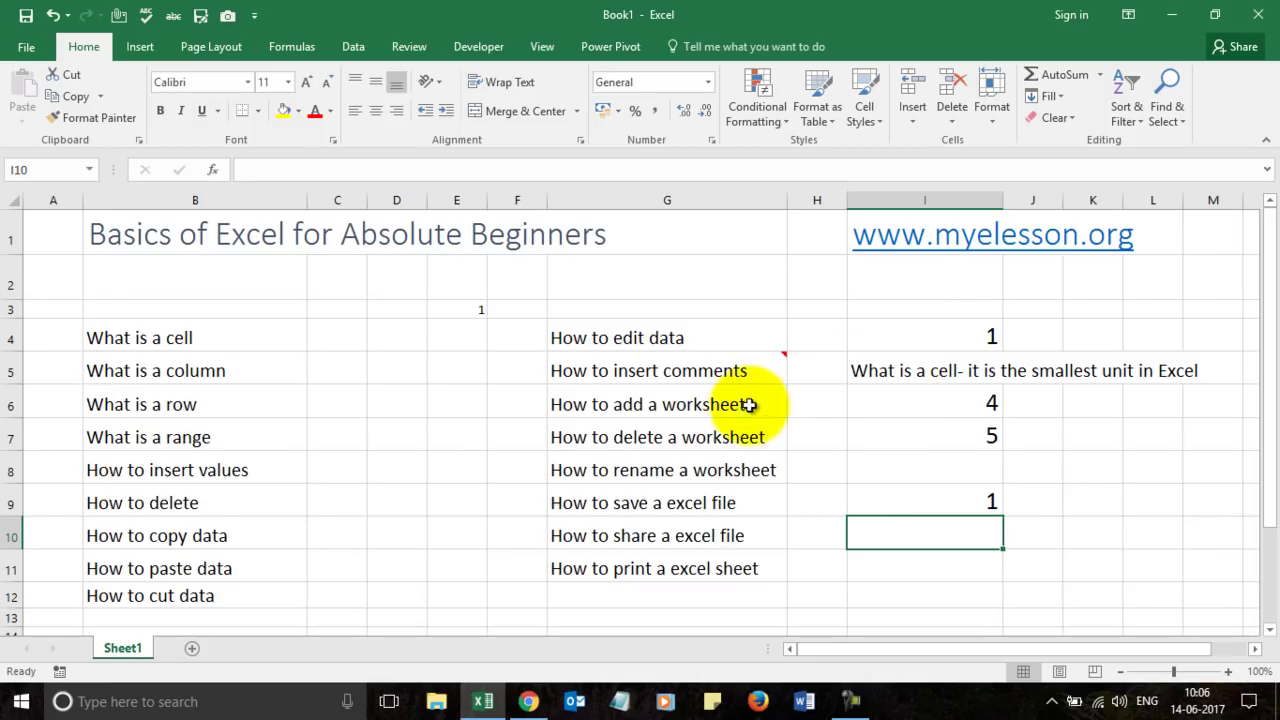
Add a new blank worksheet after Sheet1 and return to Sheet1
click(717, 403)
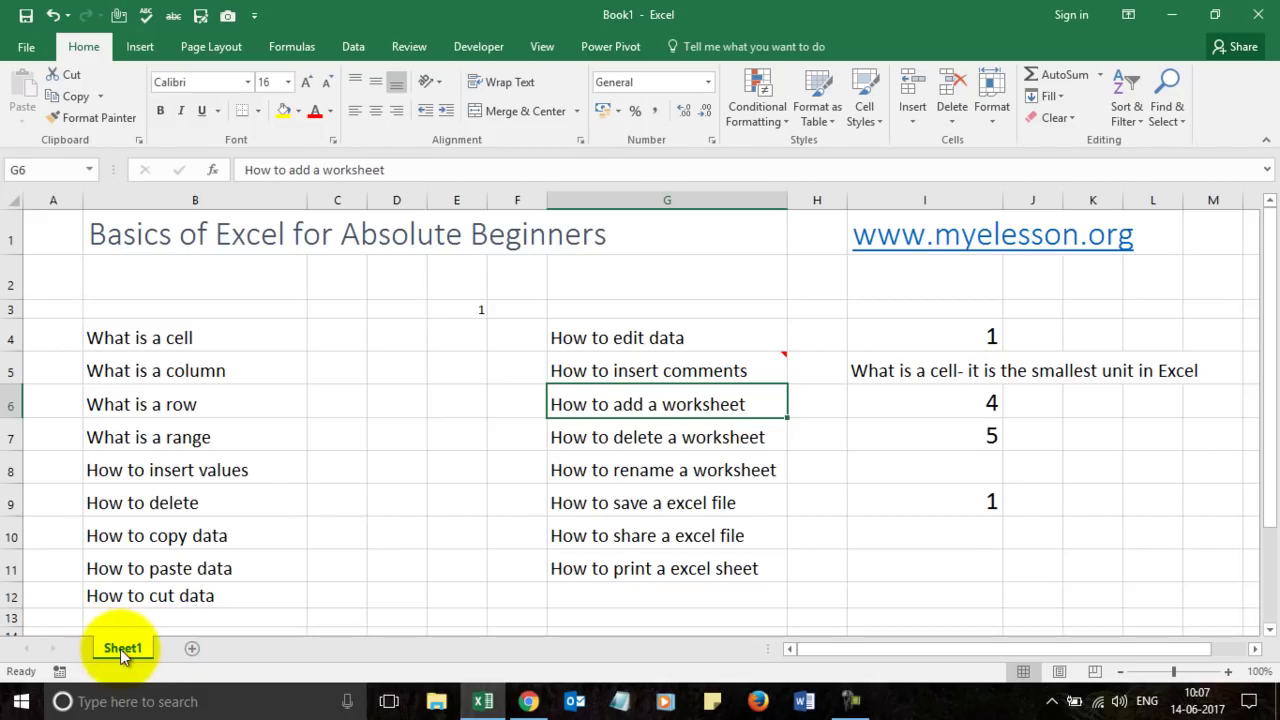
click(191, 648)
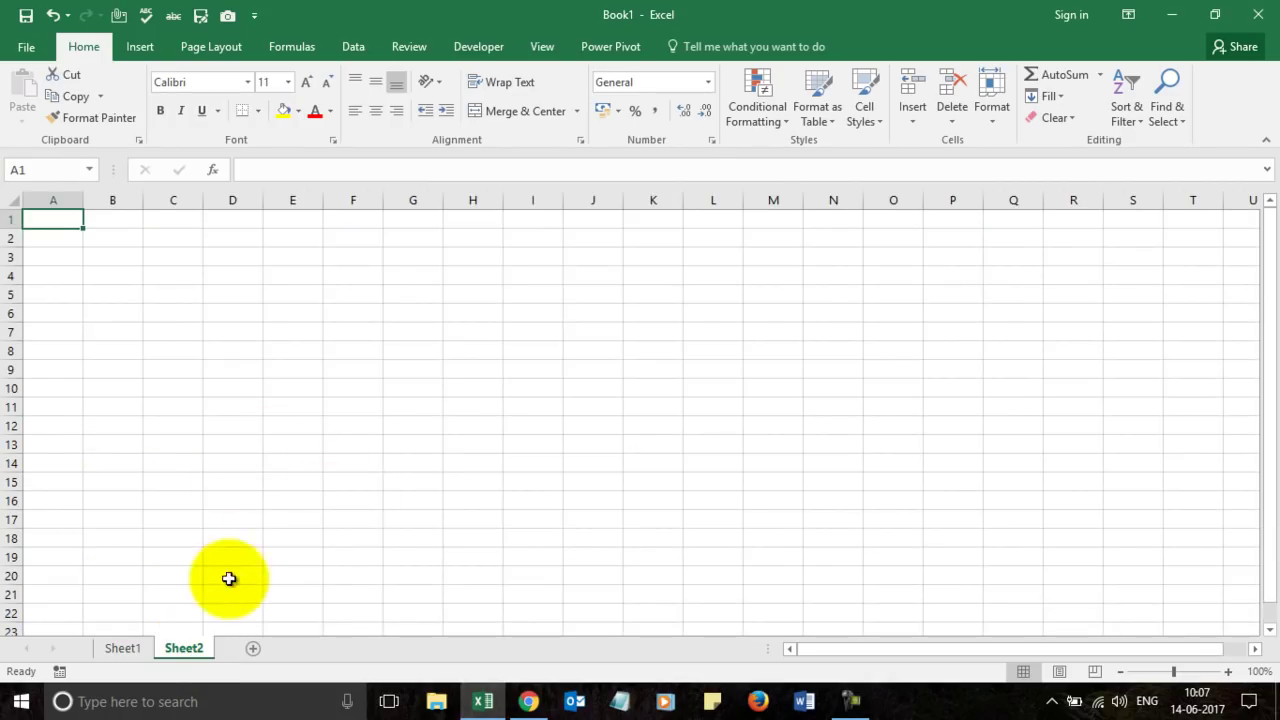
click(130, 651)
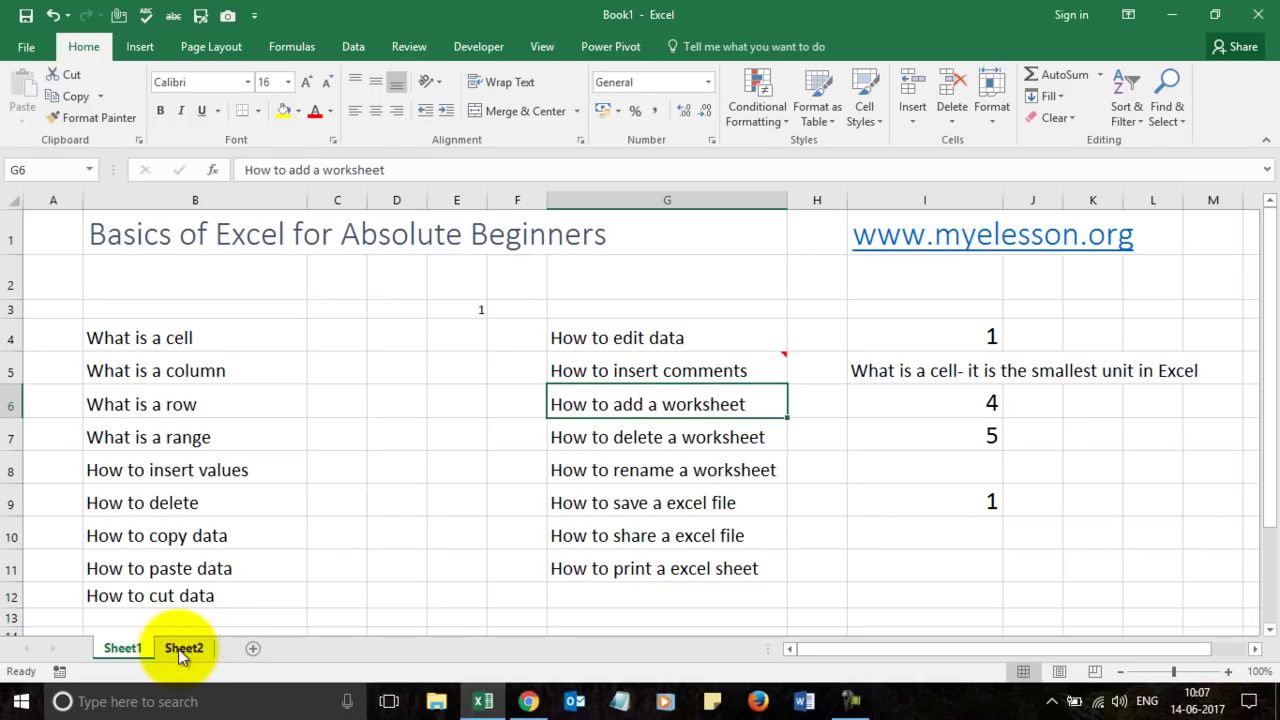
Add another blank worksheet directly after Sheet1 and switch between the workbook's sheets
click(252, 647)
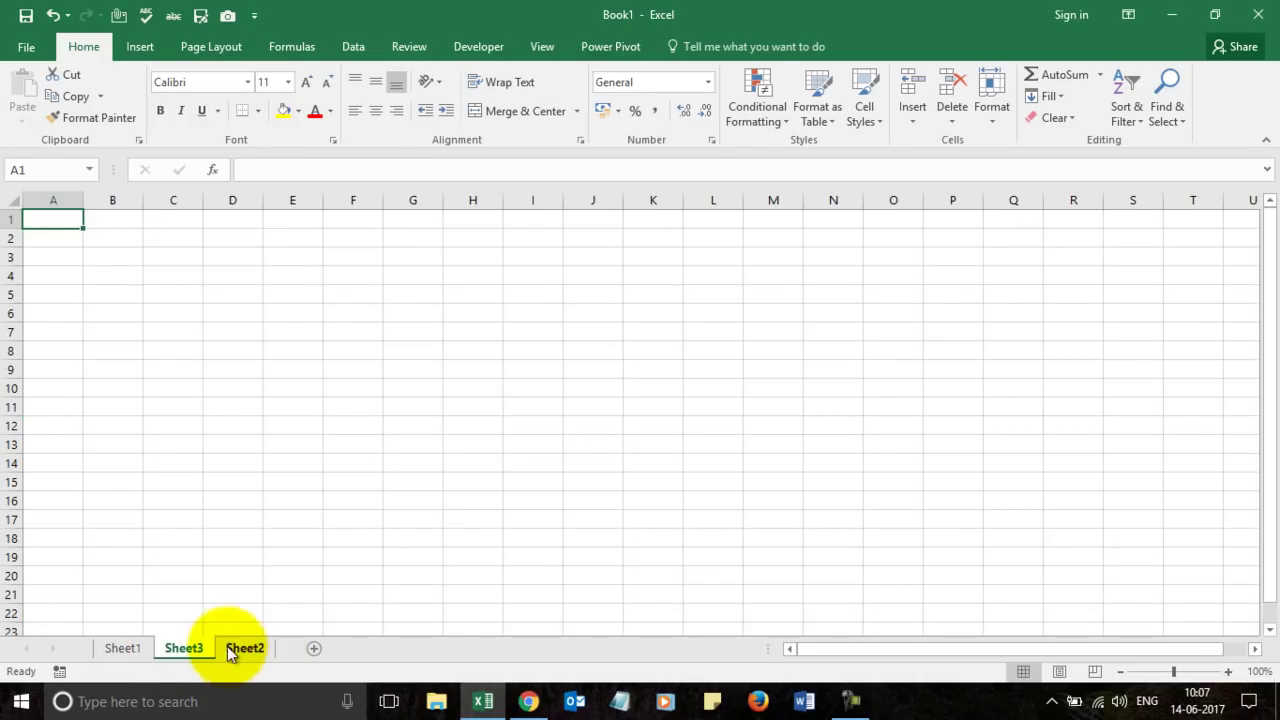
click(123, 648)
click(200, 649)
click(240, 648)
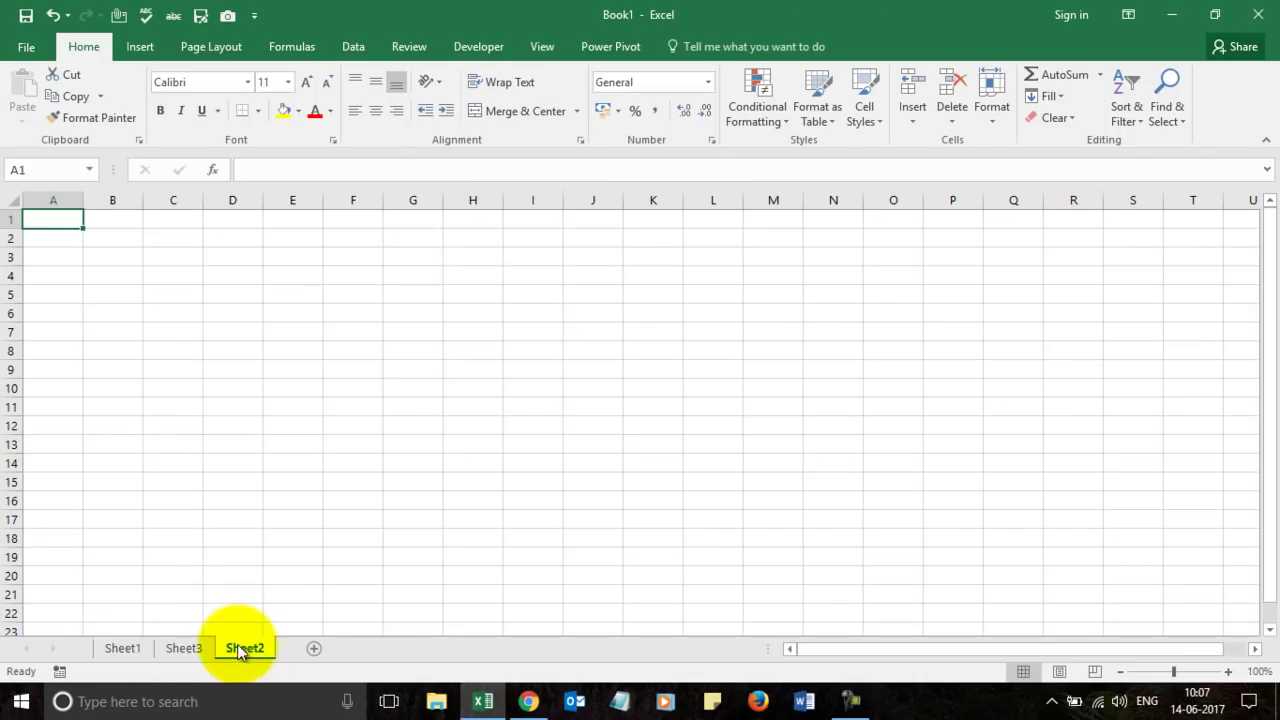
click(123, 648)
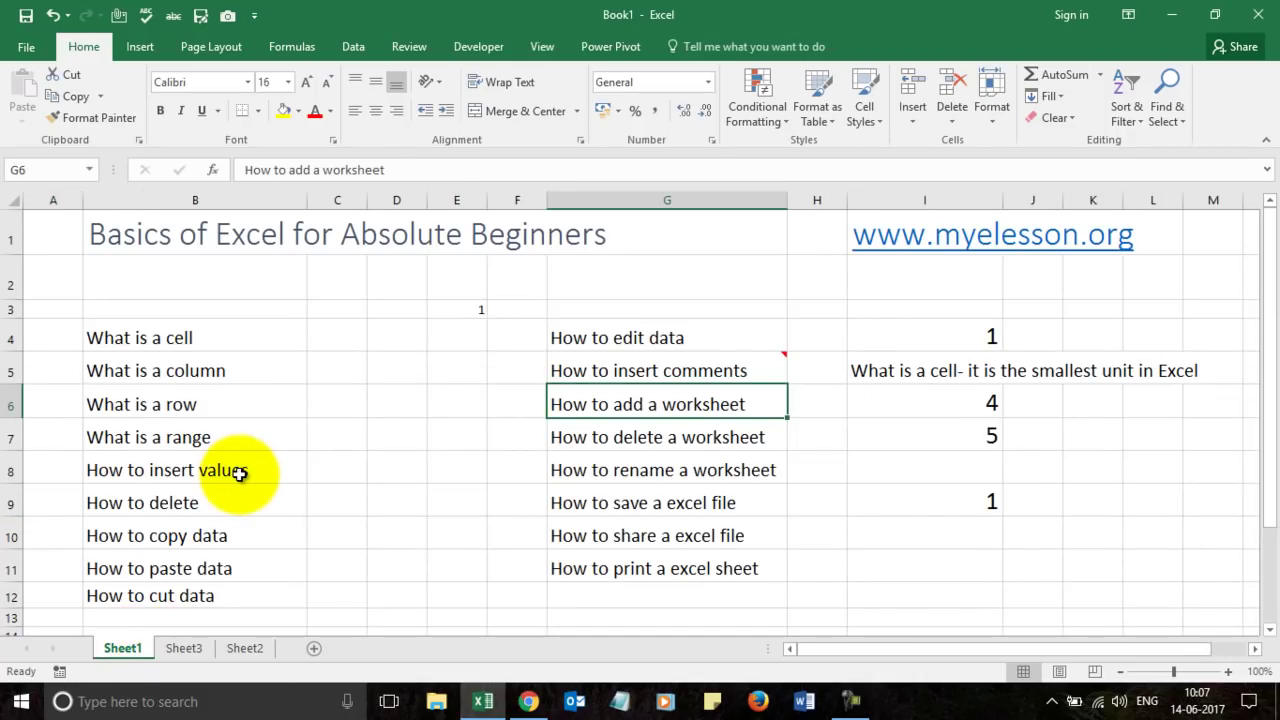
click(190, 650)
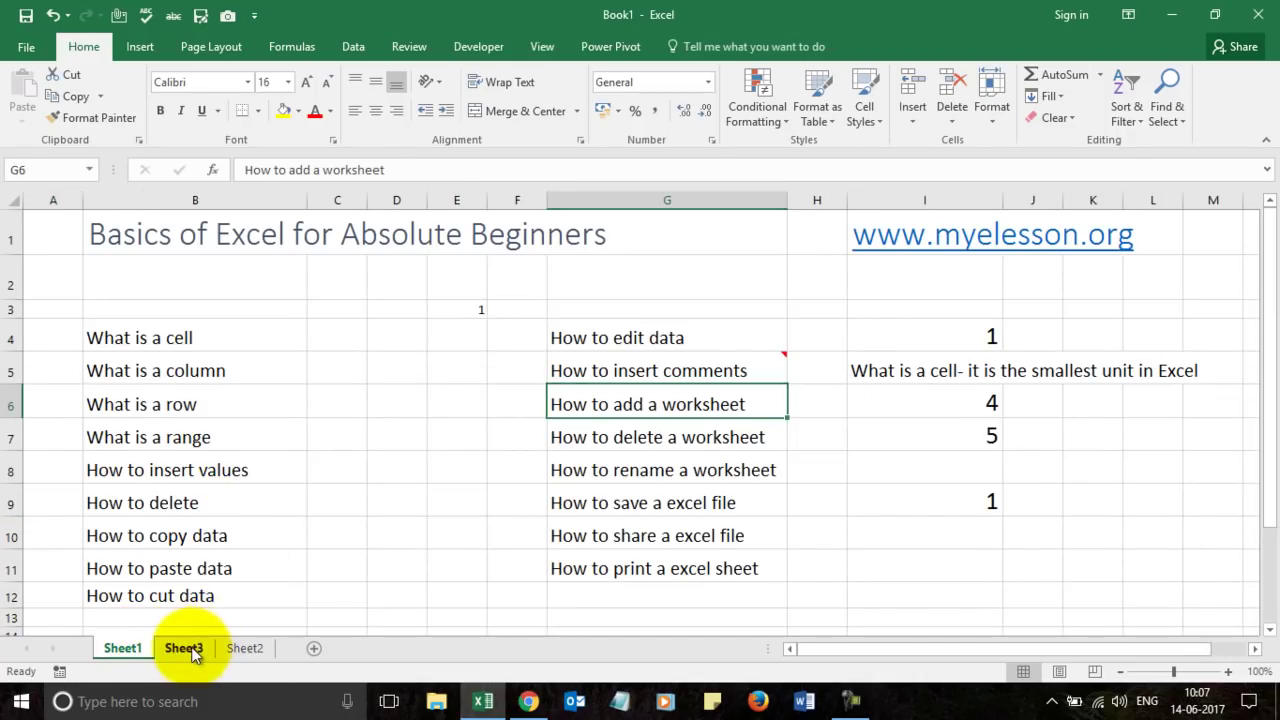
Delete the worksheet Sheet3 and return to Sheet1
right_click(192, 652)
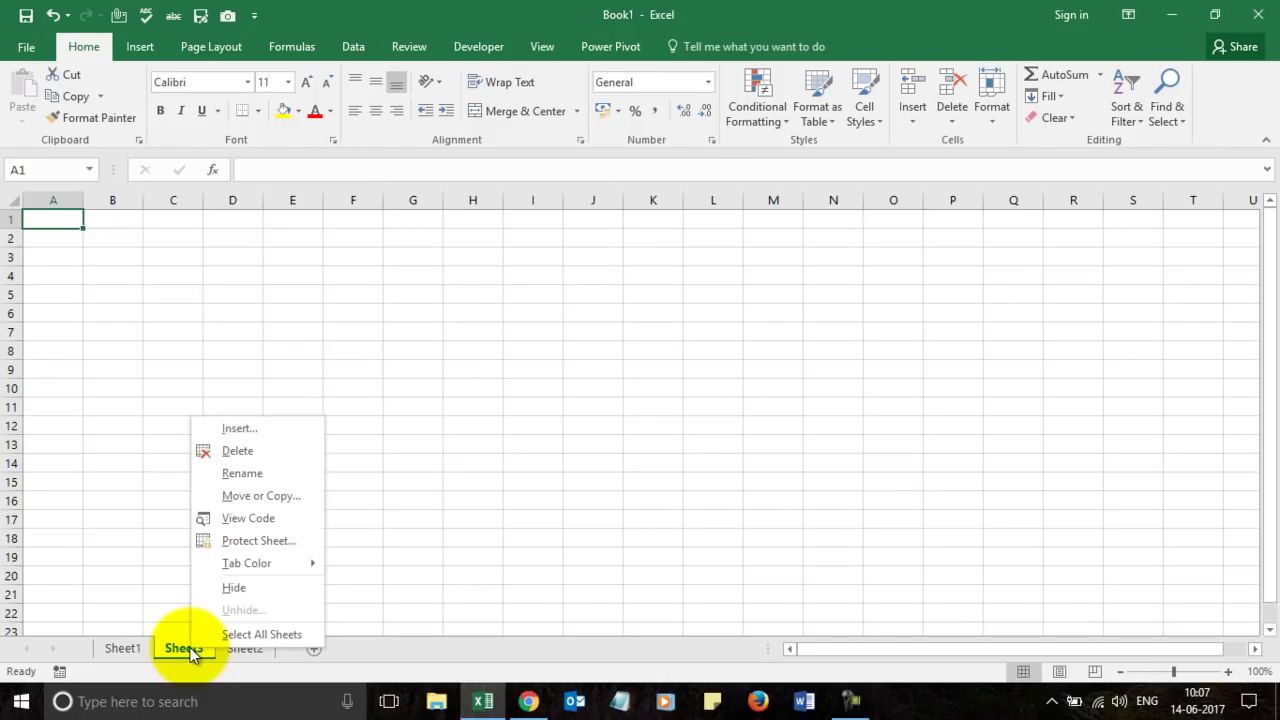
click(232, 451)
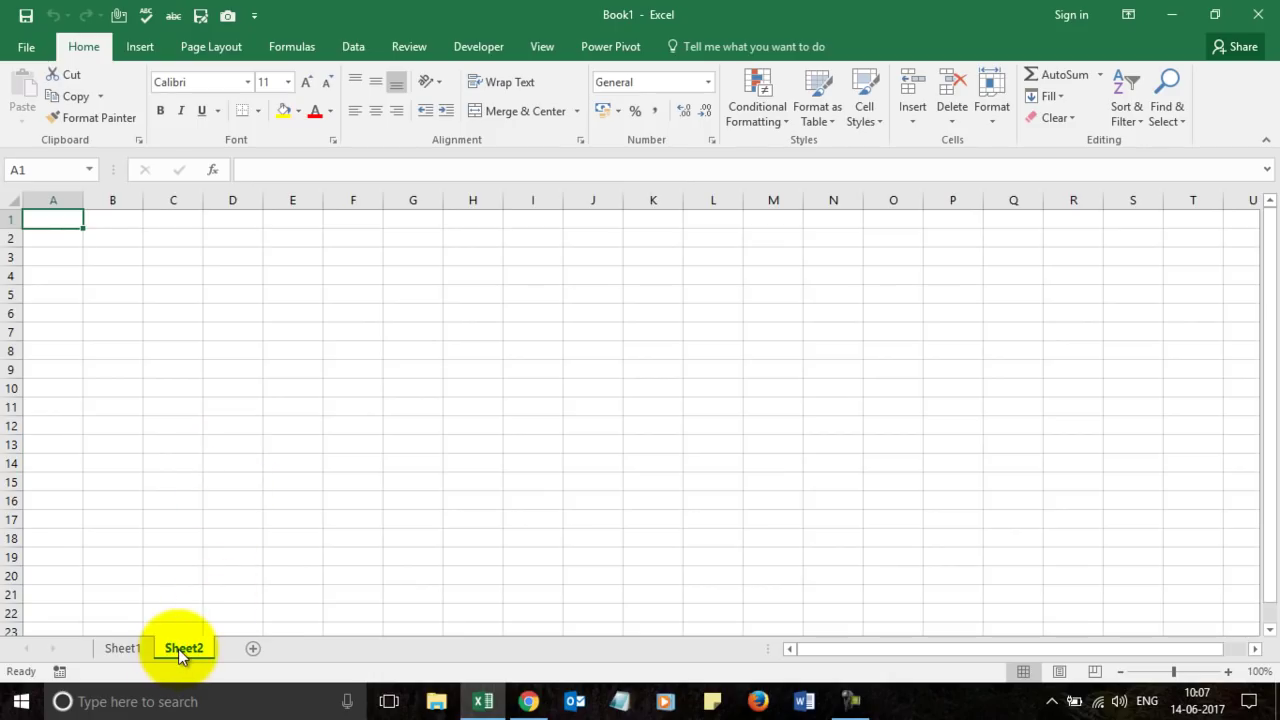
click(122, 648)
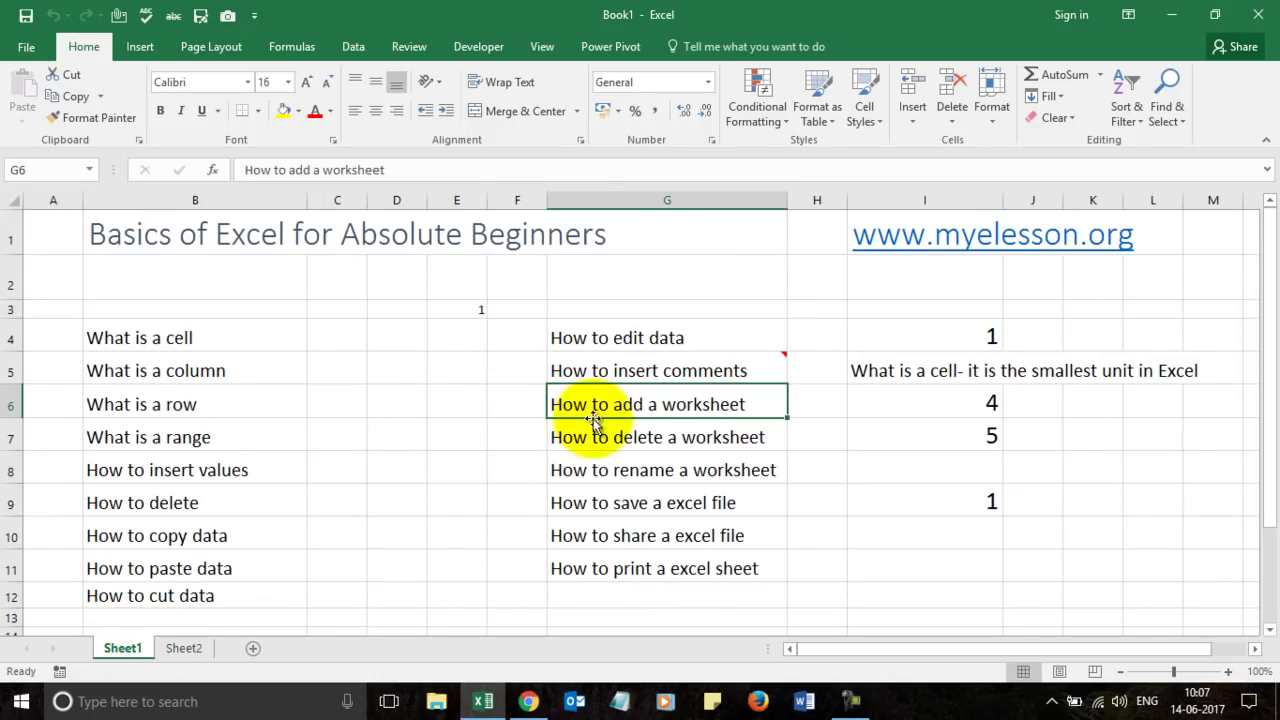
Rename the worksheet Sheet2 as "i am sheet 2" and return to Sheet1
click(182, 647)
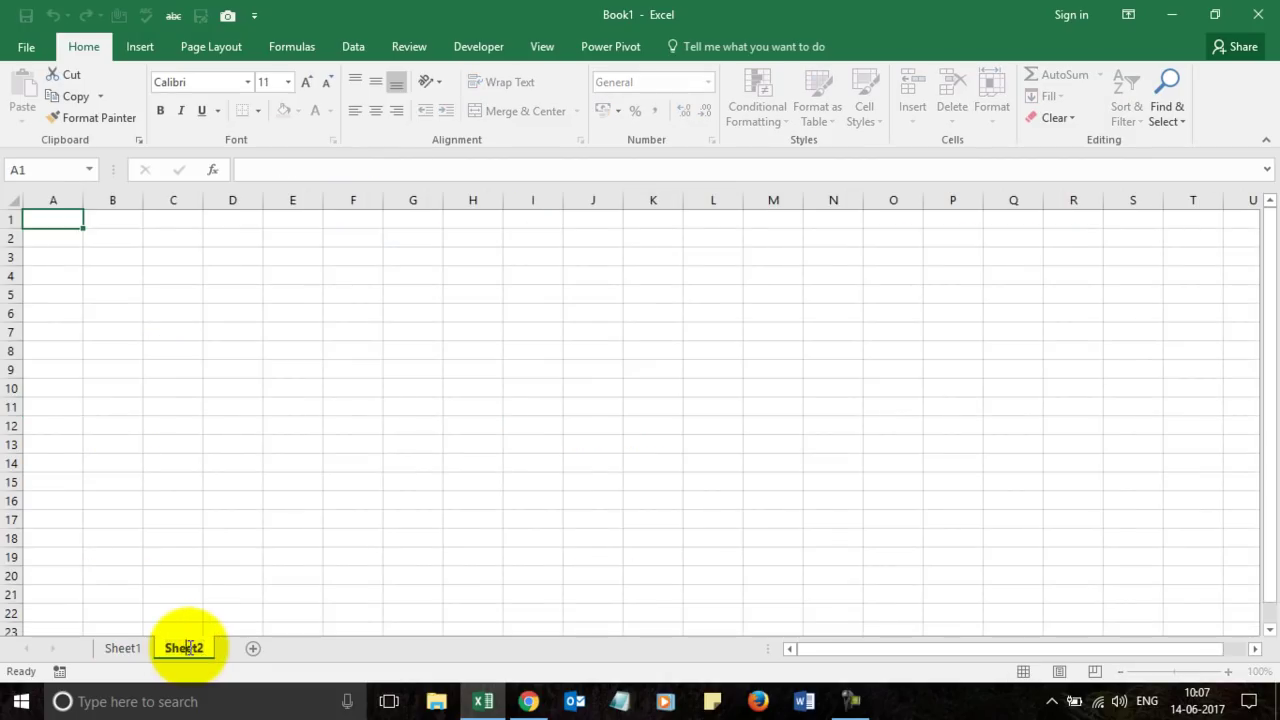
double_click(188, 647)
text(i m)
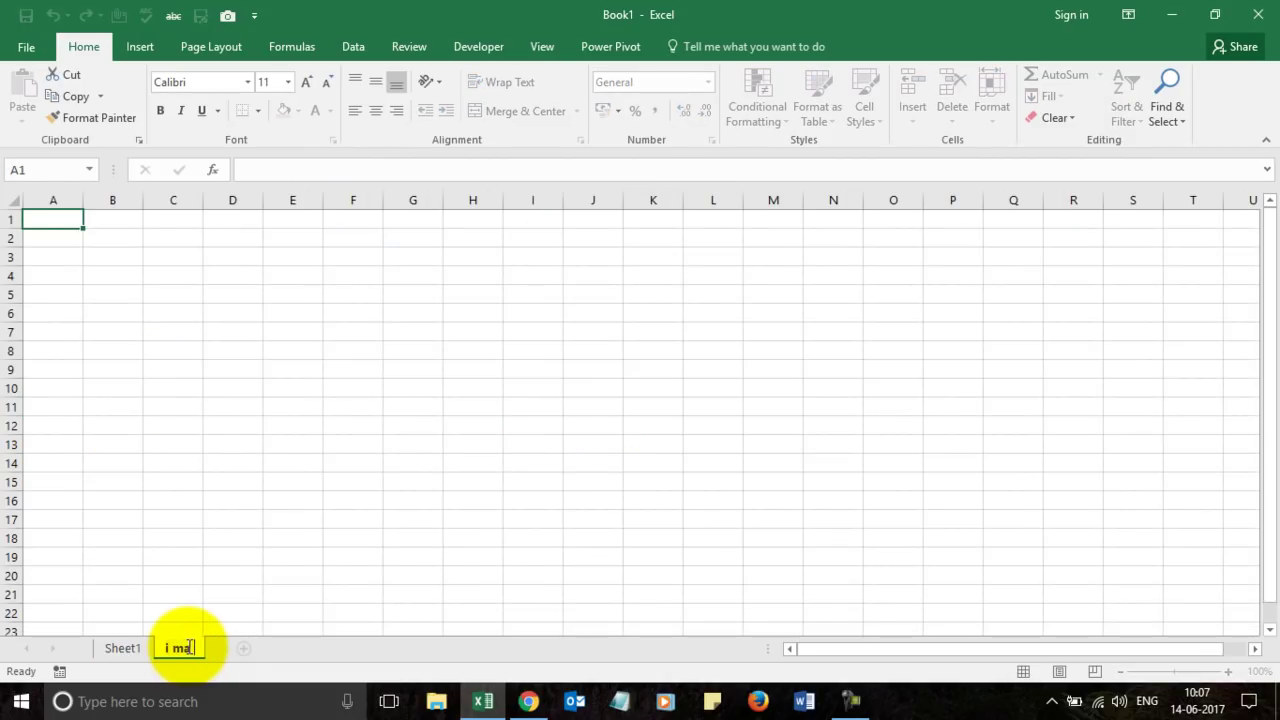
key(BackSpace)
text(am s)
text(heet 2)
key(Return)
click(294, 539)
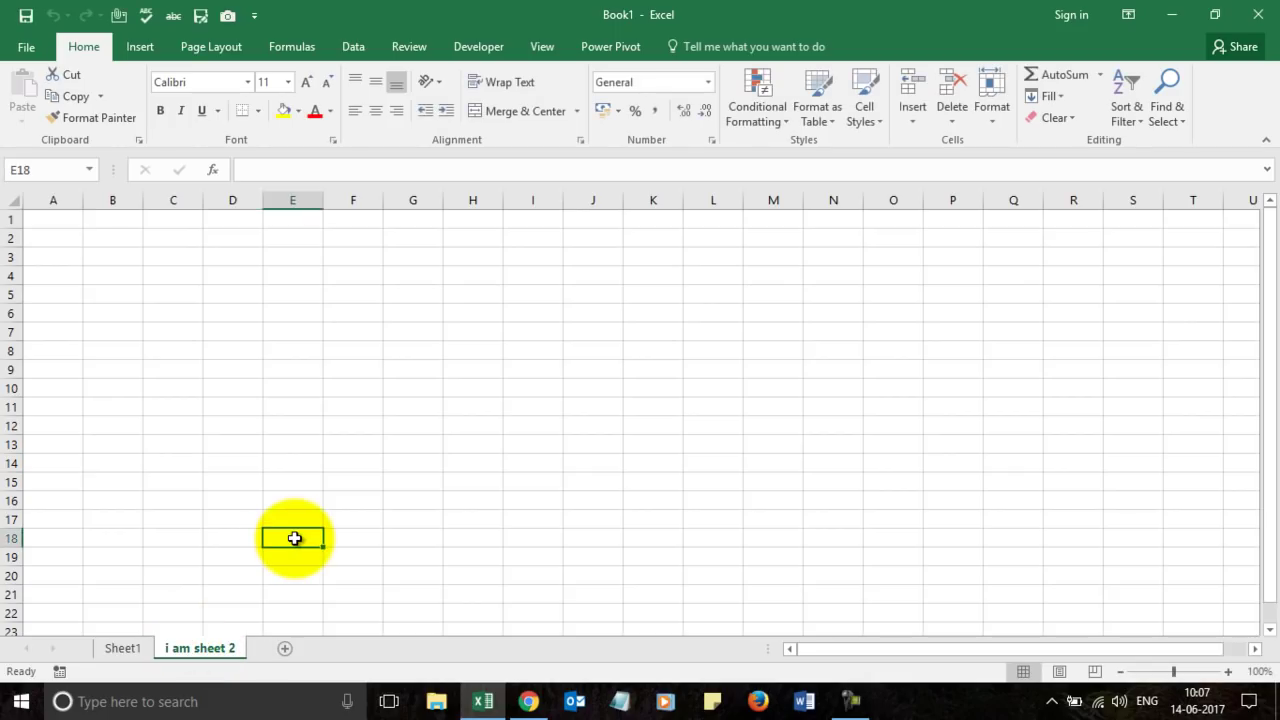
click(125, 648)
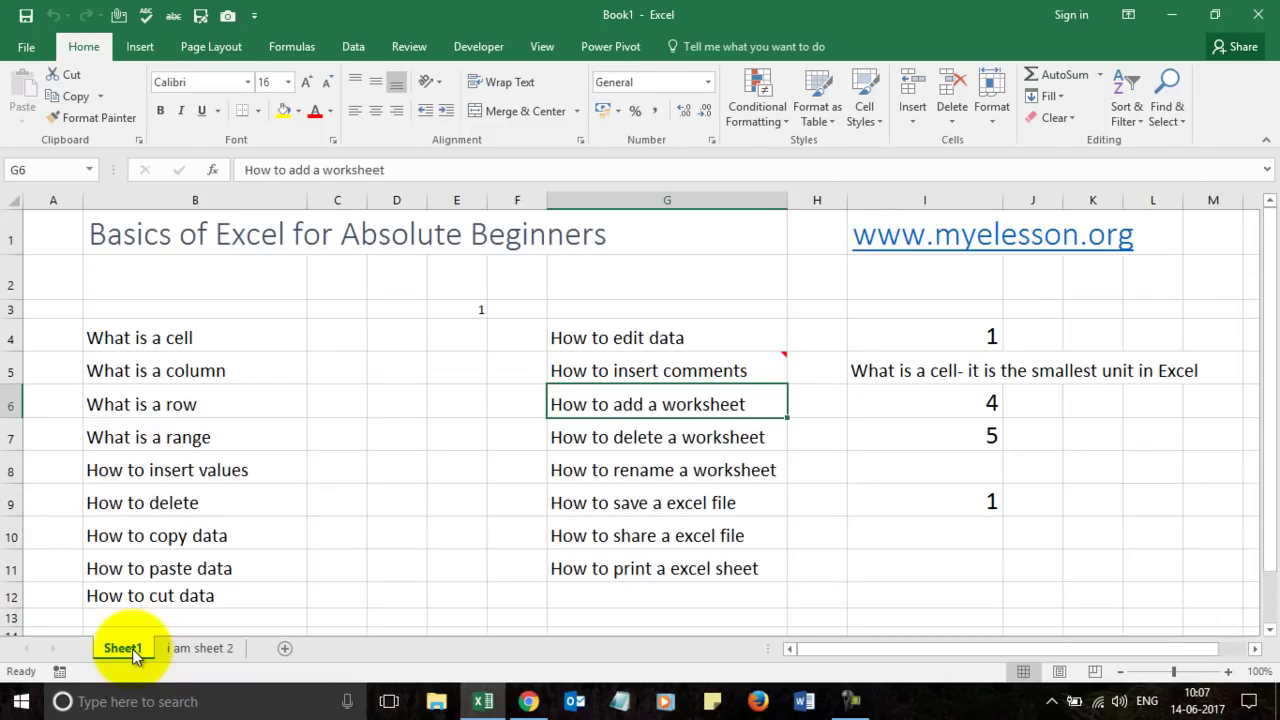
Save the workbook as "Basics of Excel" in the Excel 2016 folder on drive E, in Excel Workbook format
click(625, 501)
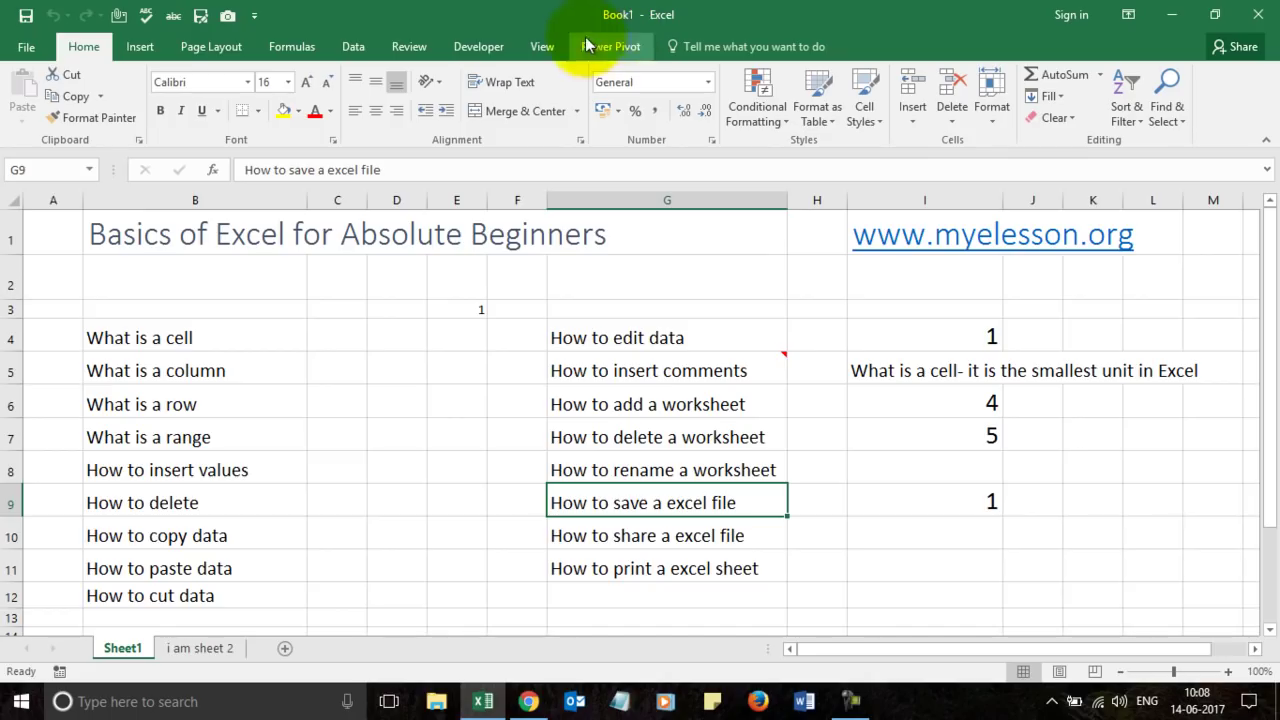
click(28, 46)
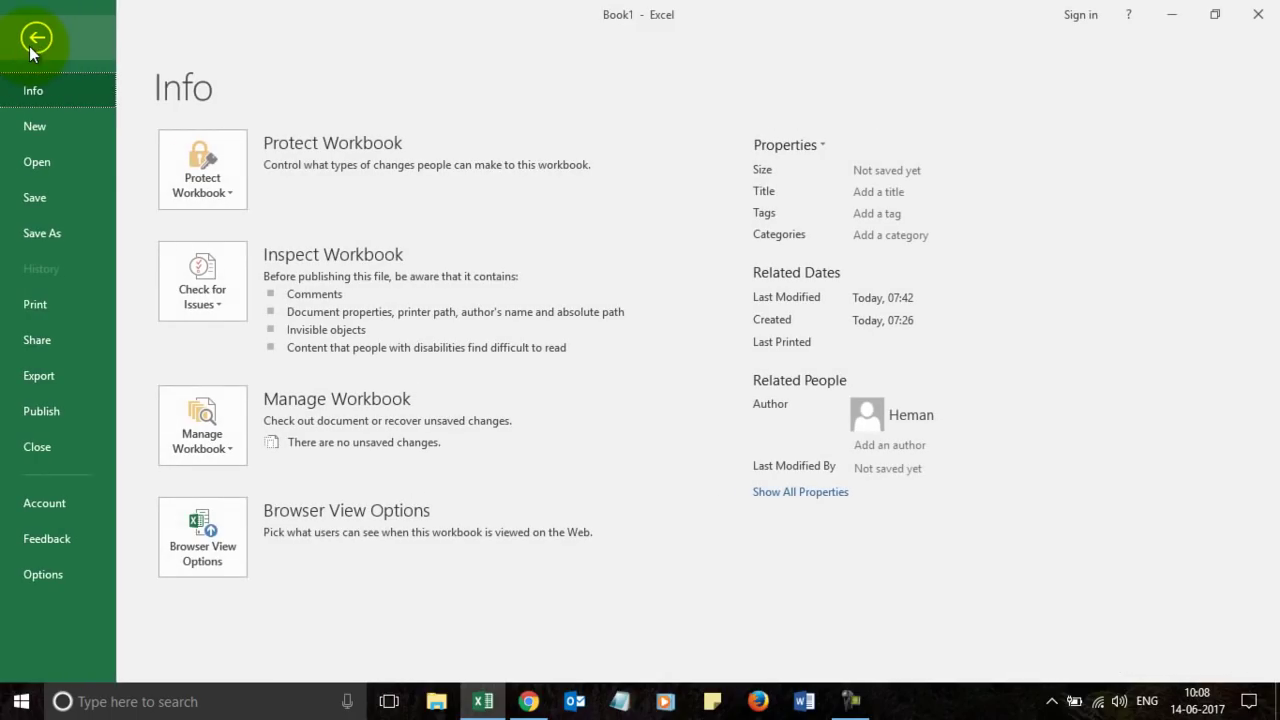
click(38, 197)
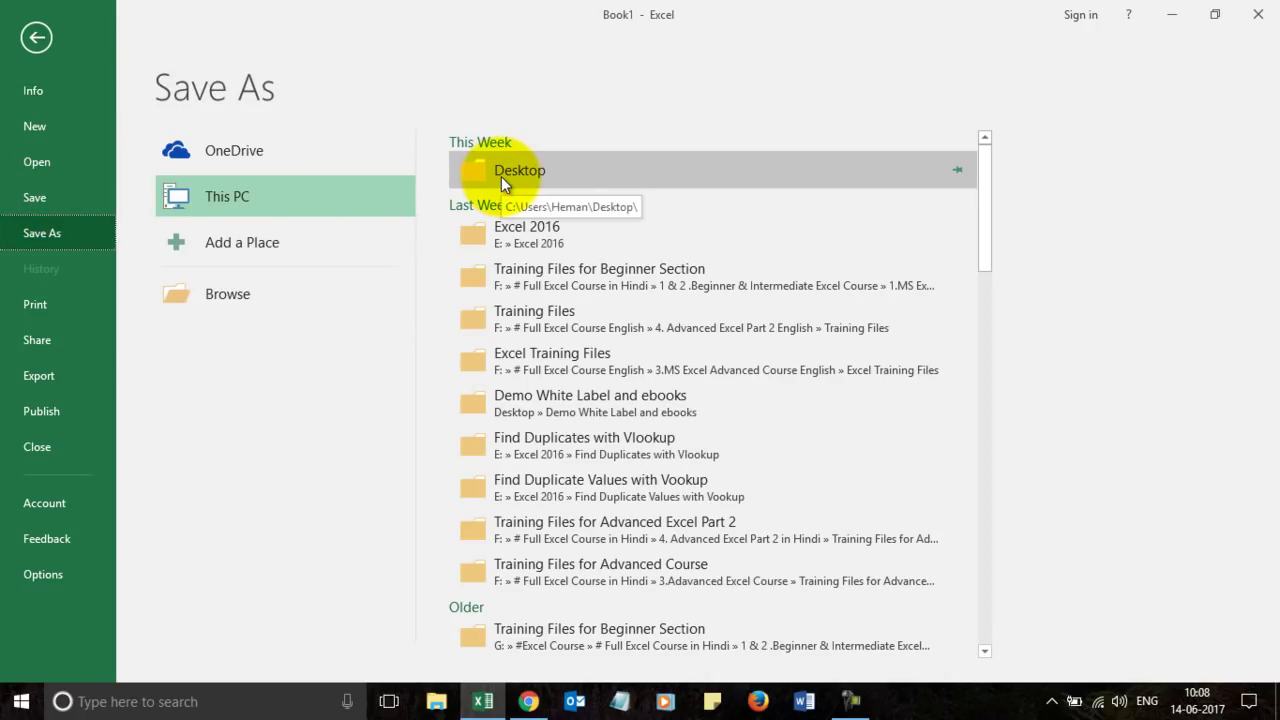
click(514, 231)
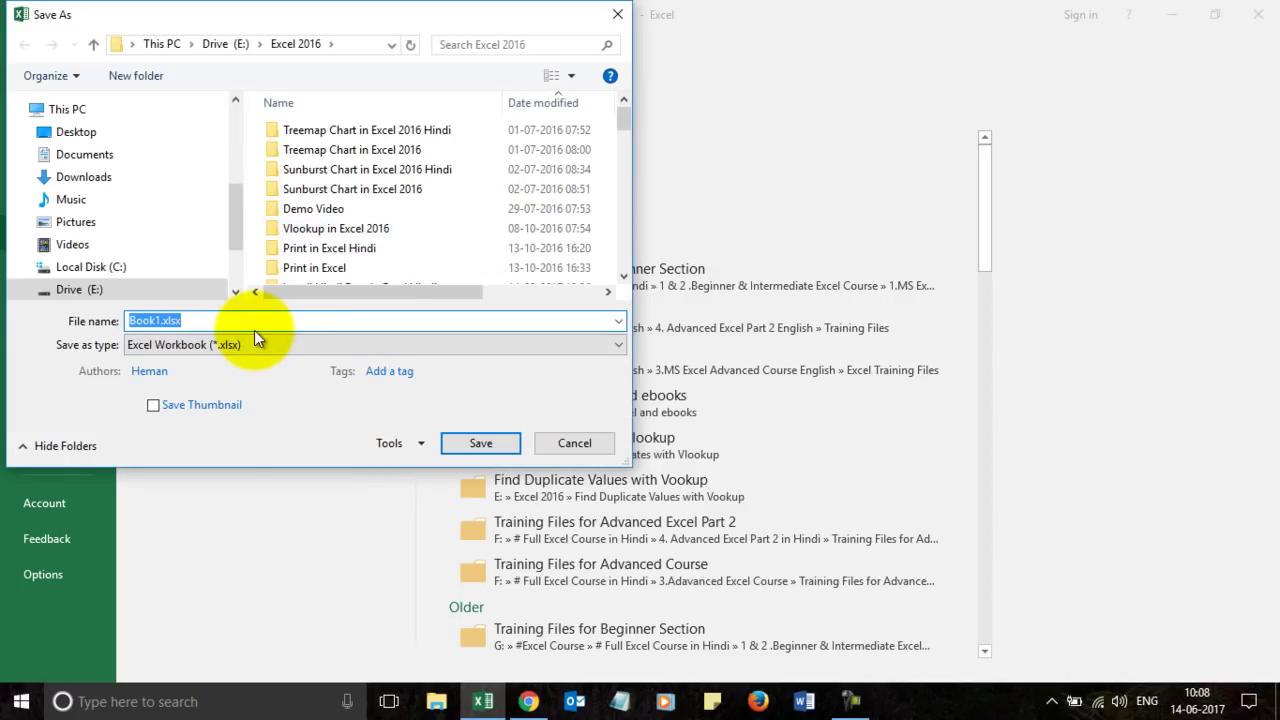
text(Basics of Excel)
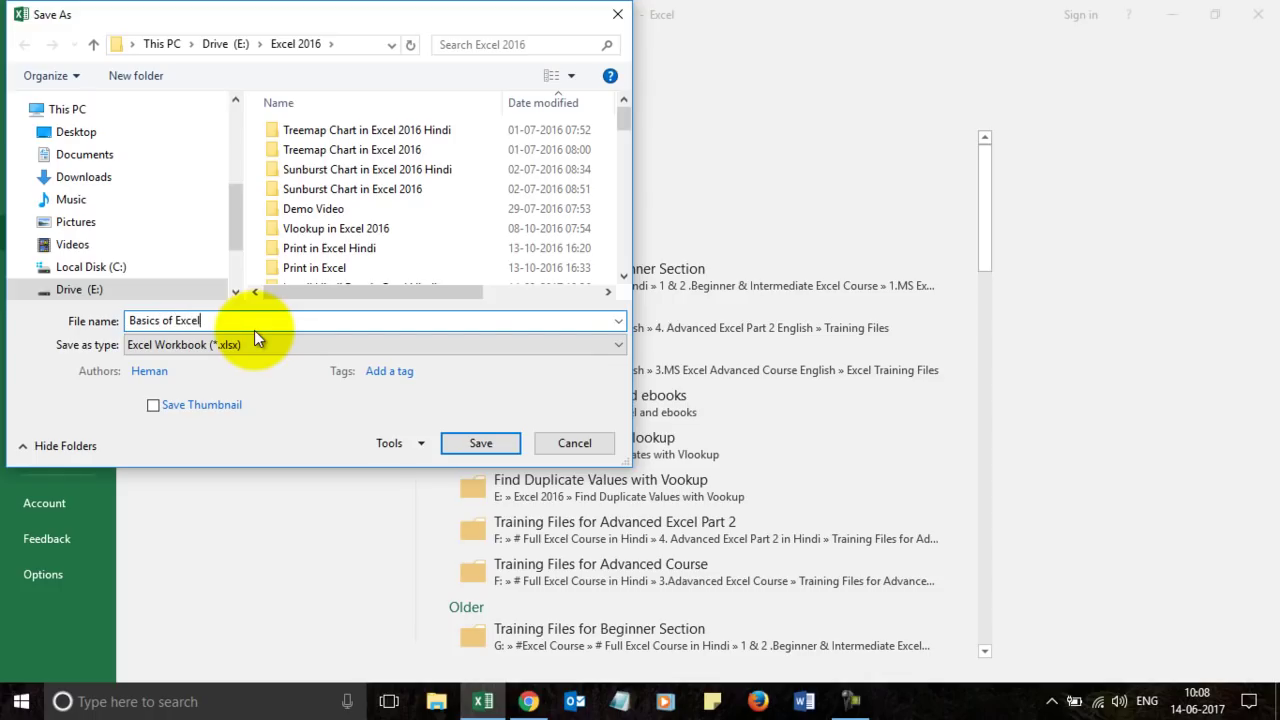
click(475, 442)
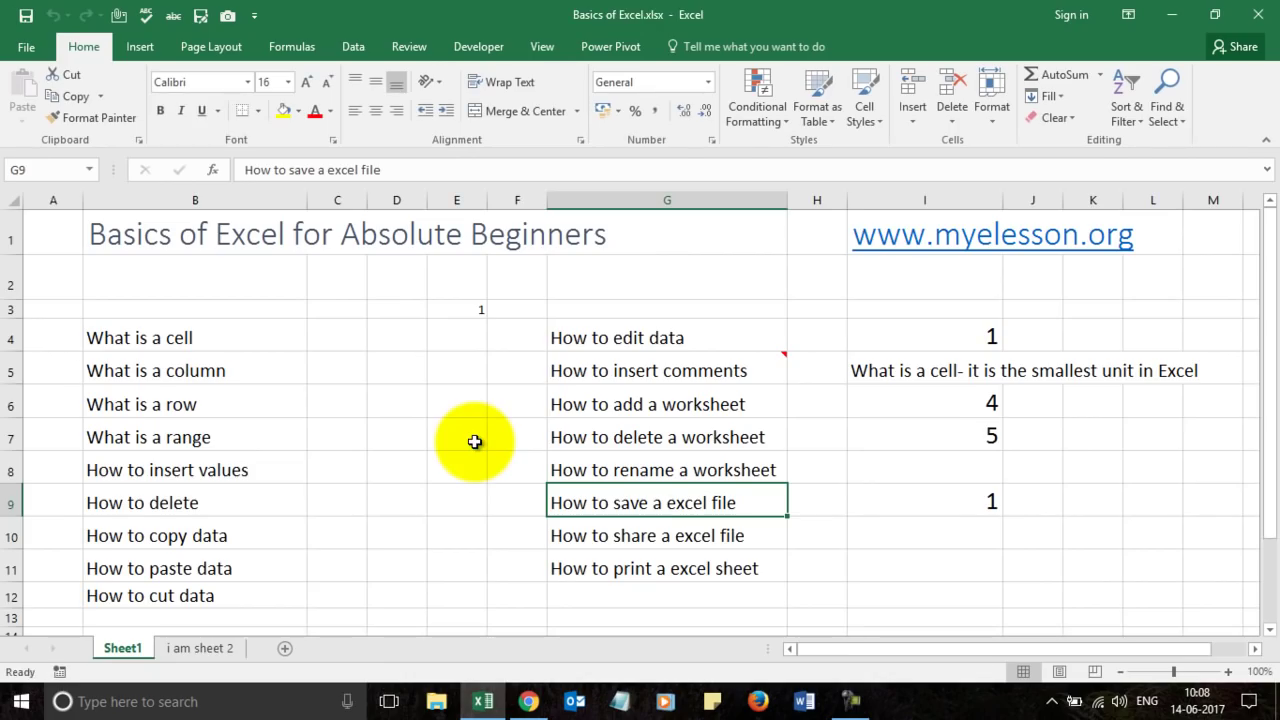
Review the workbook's options for sharing with people, sending by email and exporting as PDF/XPS, and return to the sheet
click(598, 530)
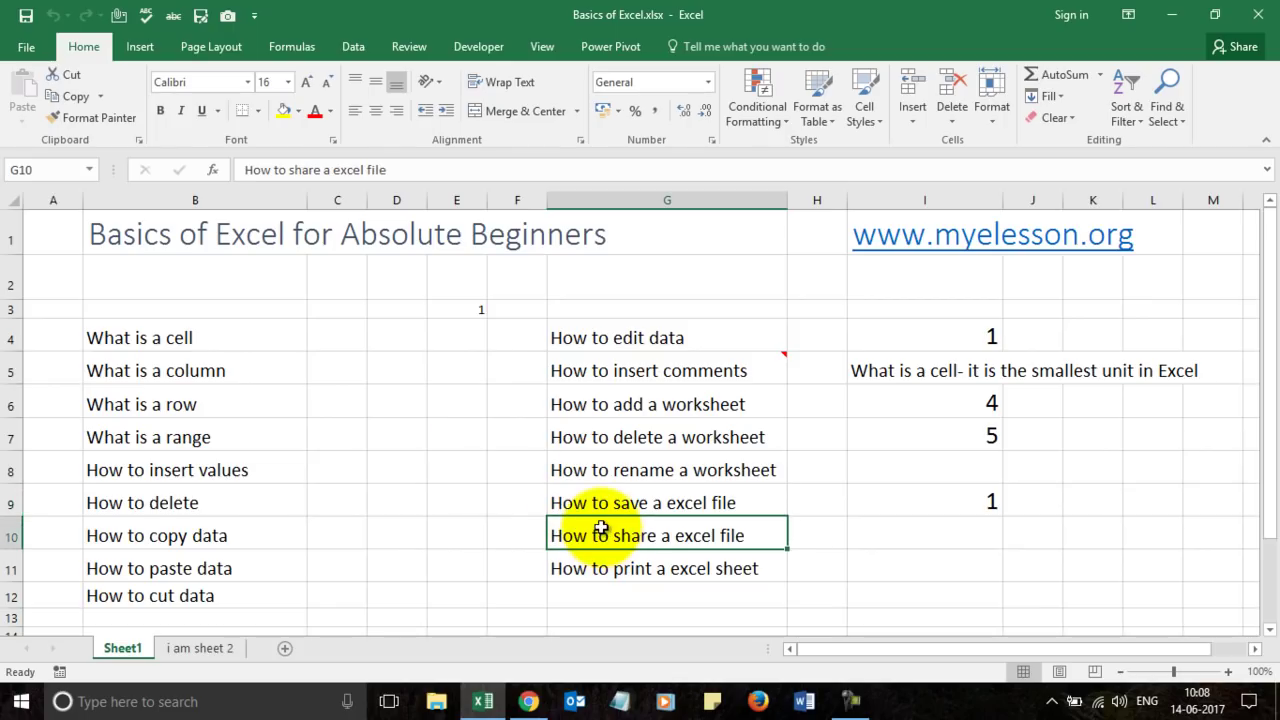
click(25, 50)
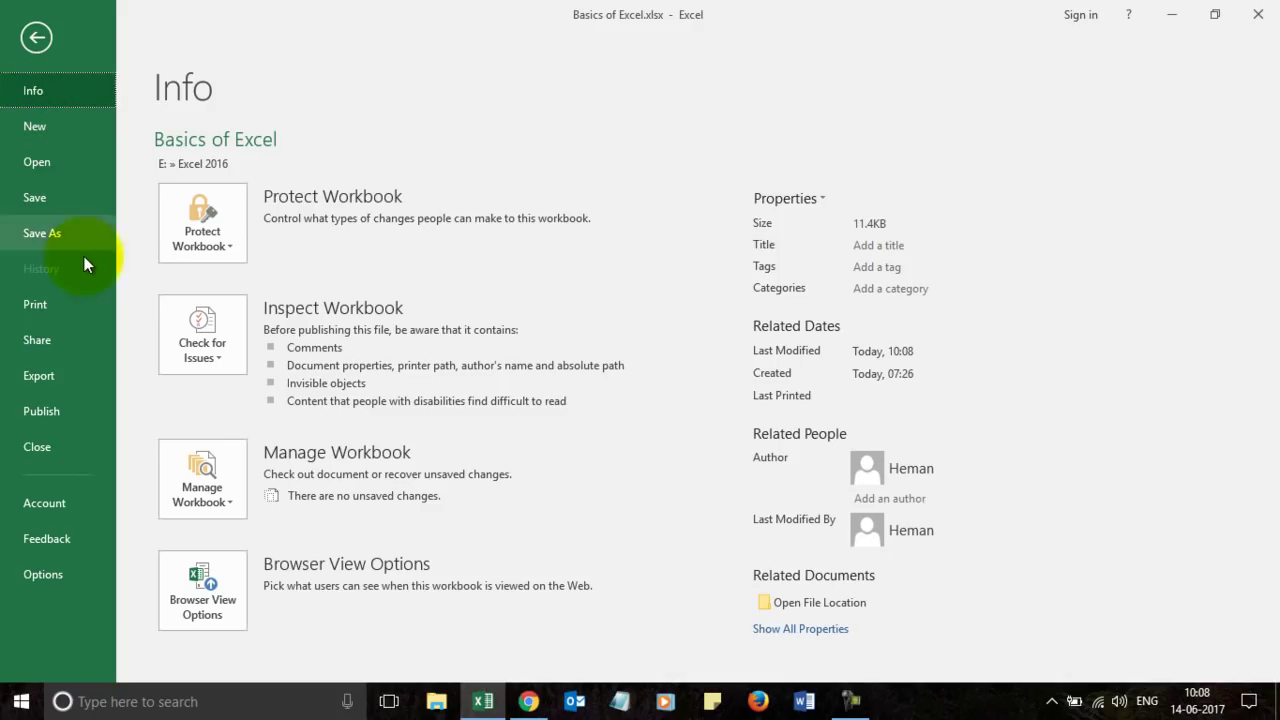
click(40, 340)
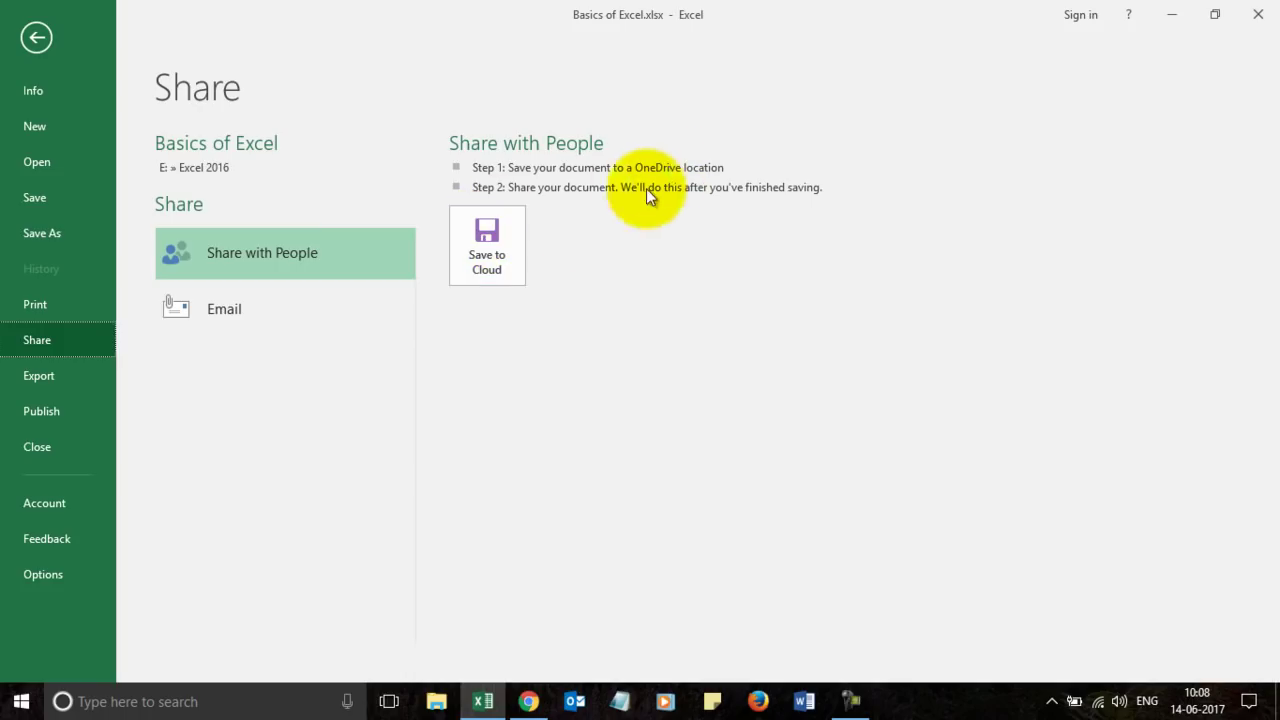
click(223, 311)
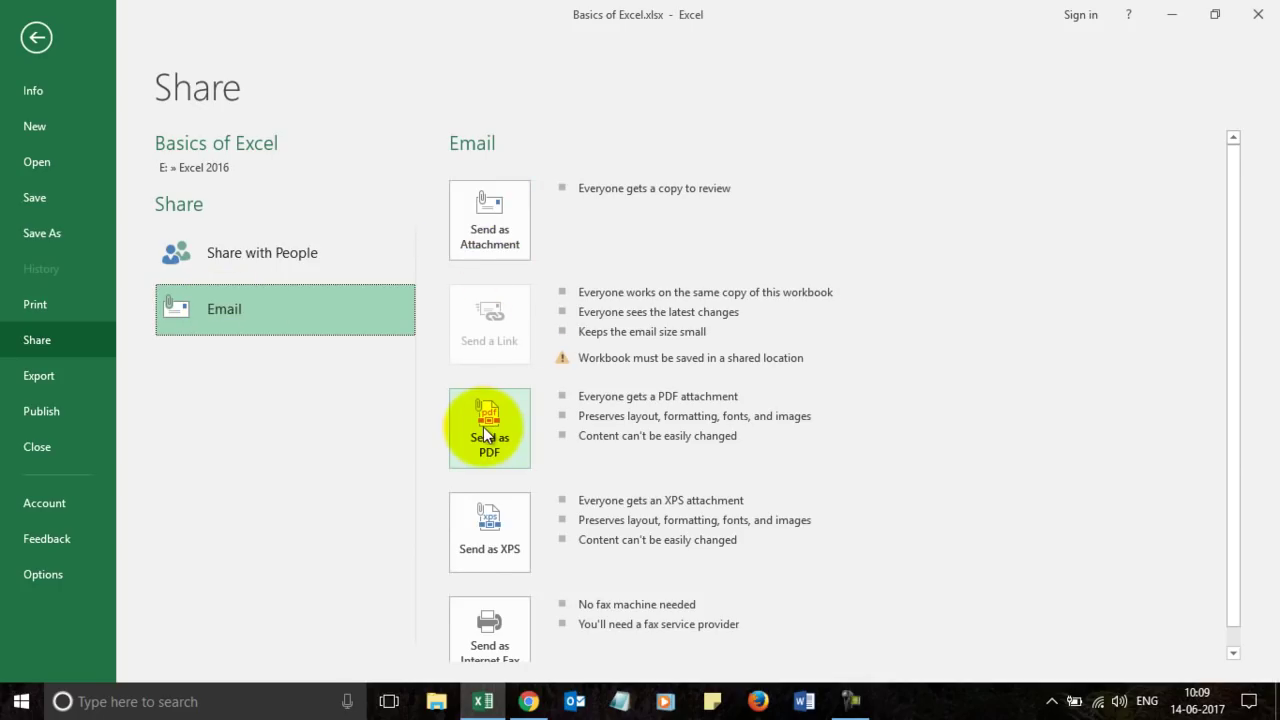
scroll(585, 465, down, 1)
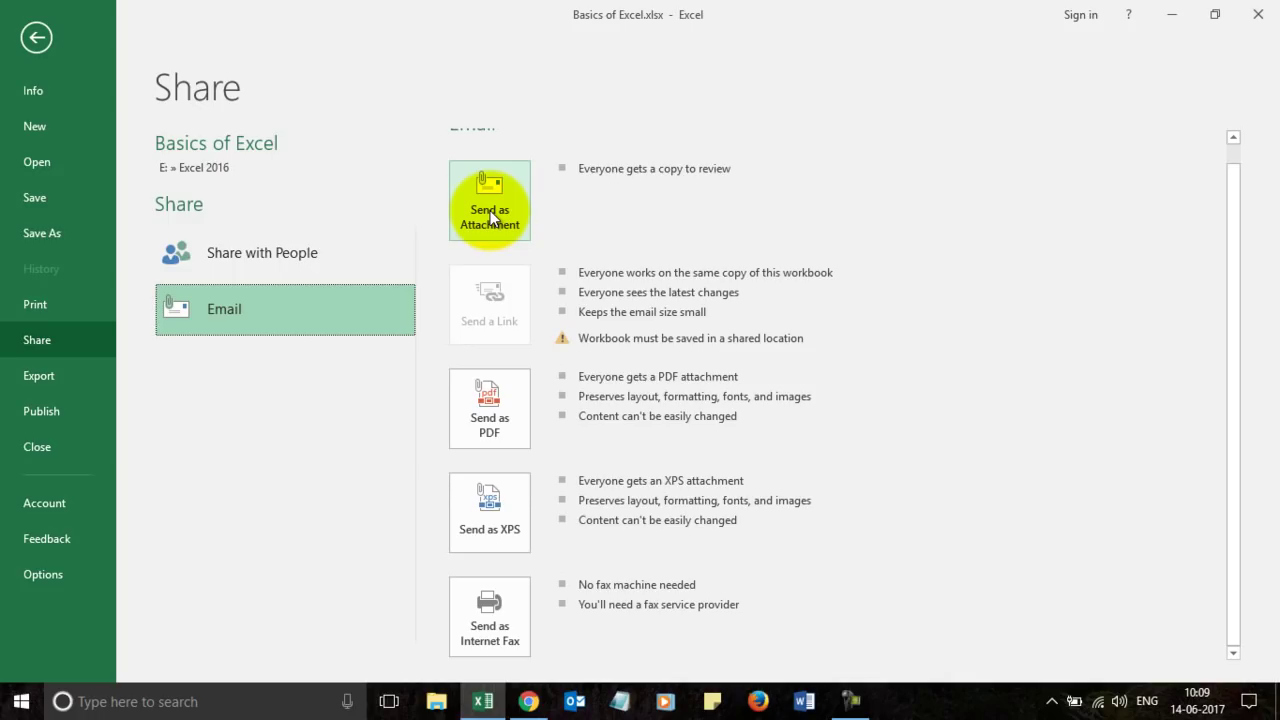
click(36, 377)
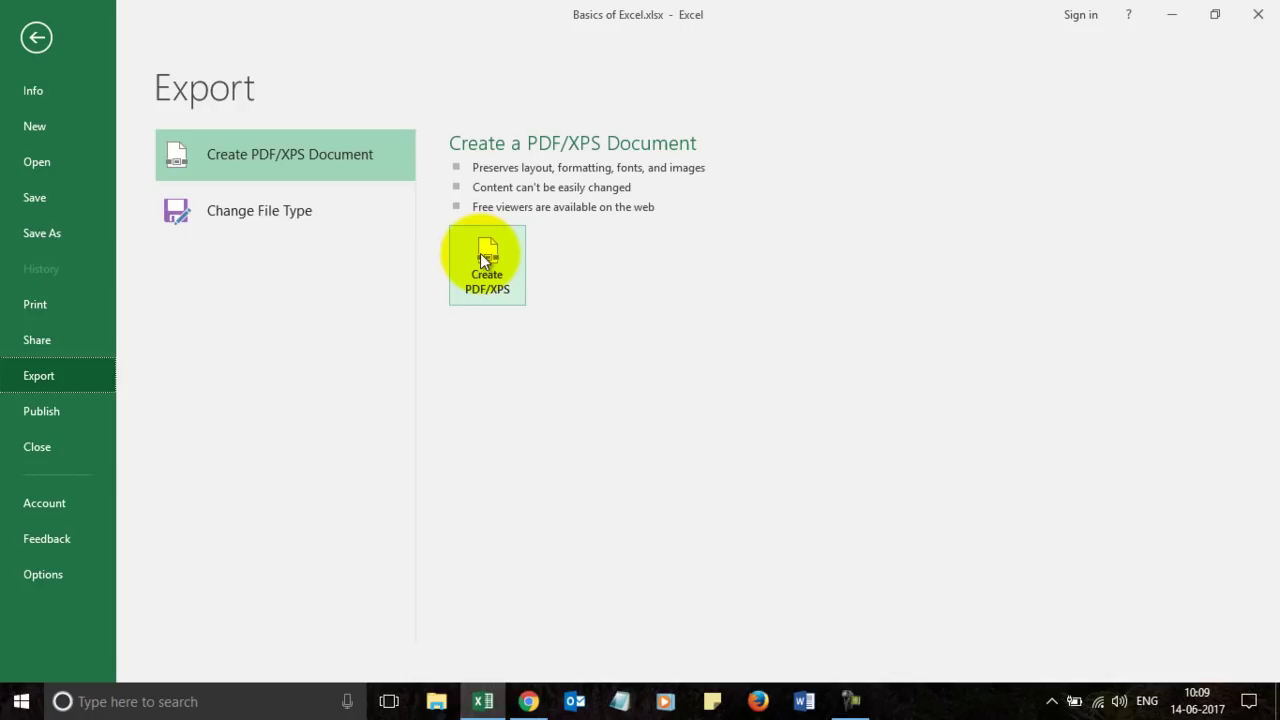
click(37, 40)
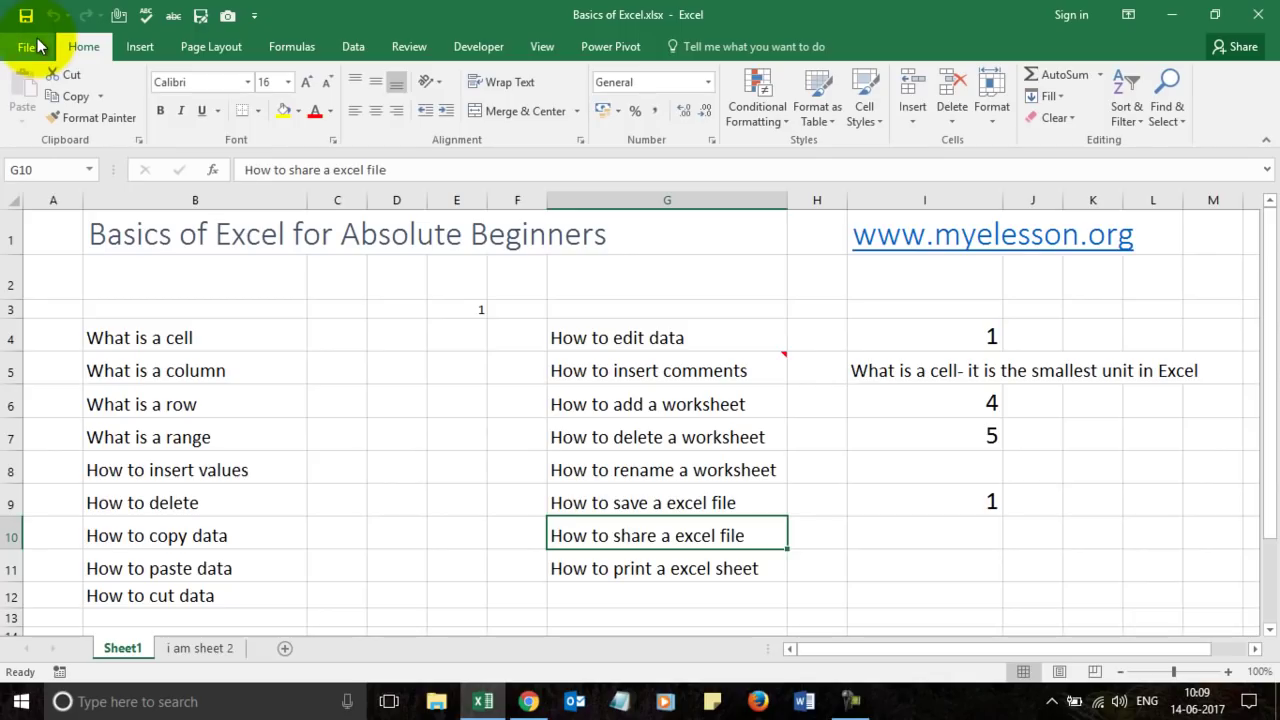
Check the print settings and page preview of Sheet1, and return to the sheet without printing
click(617, 568)
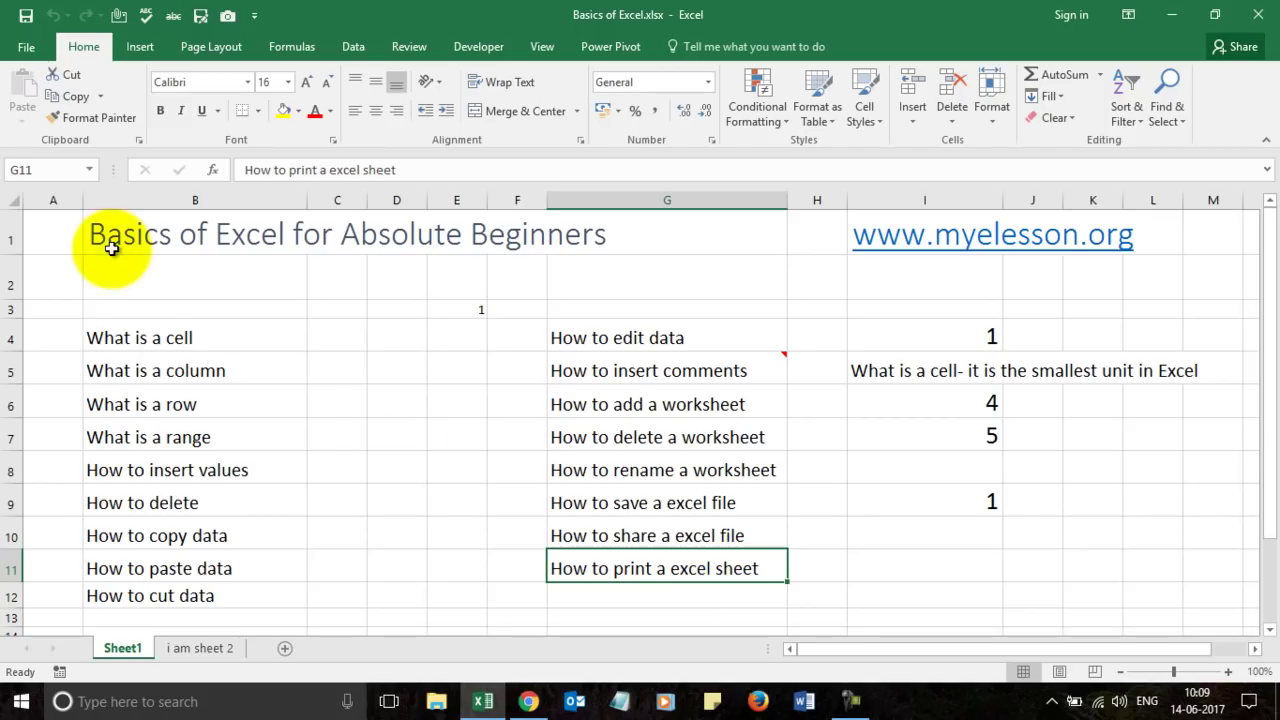
click(27, 50)
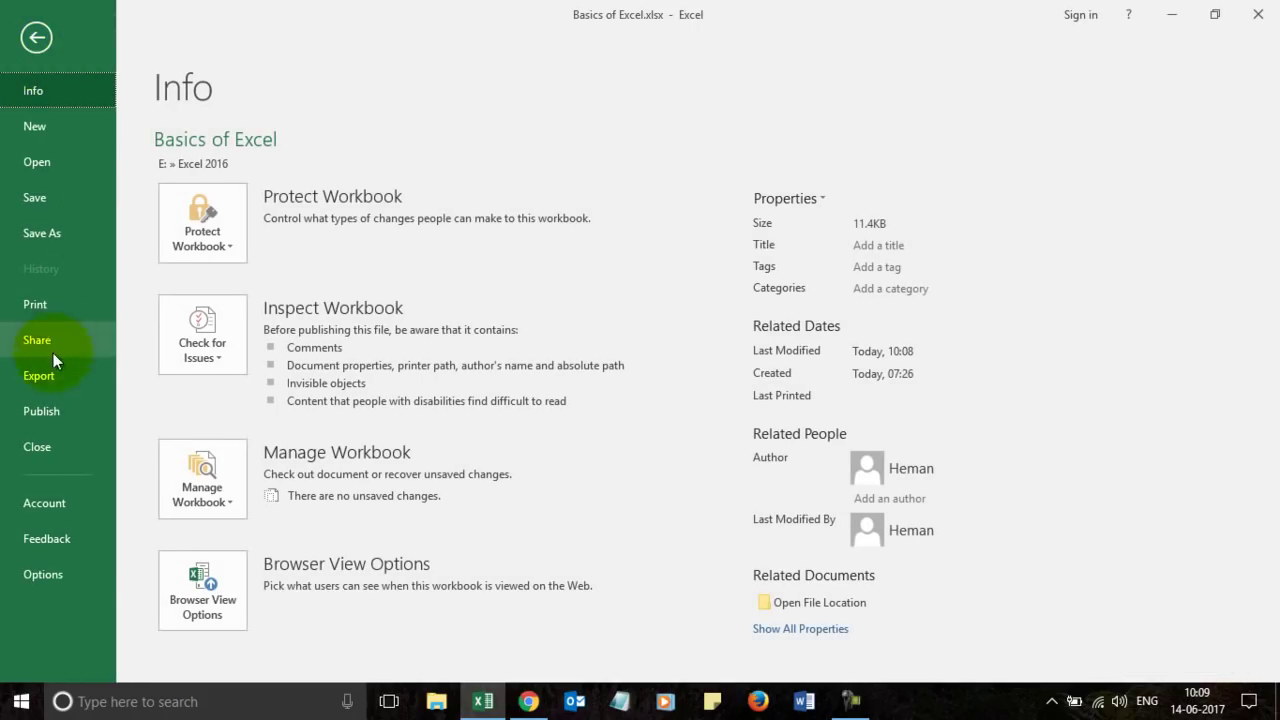
click(36, 305)
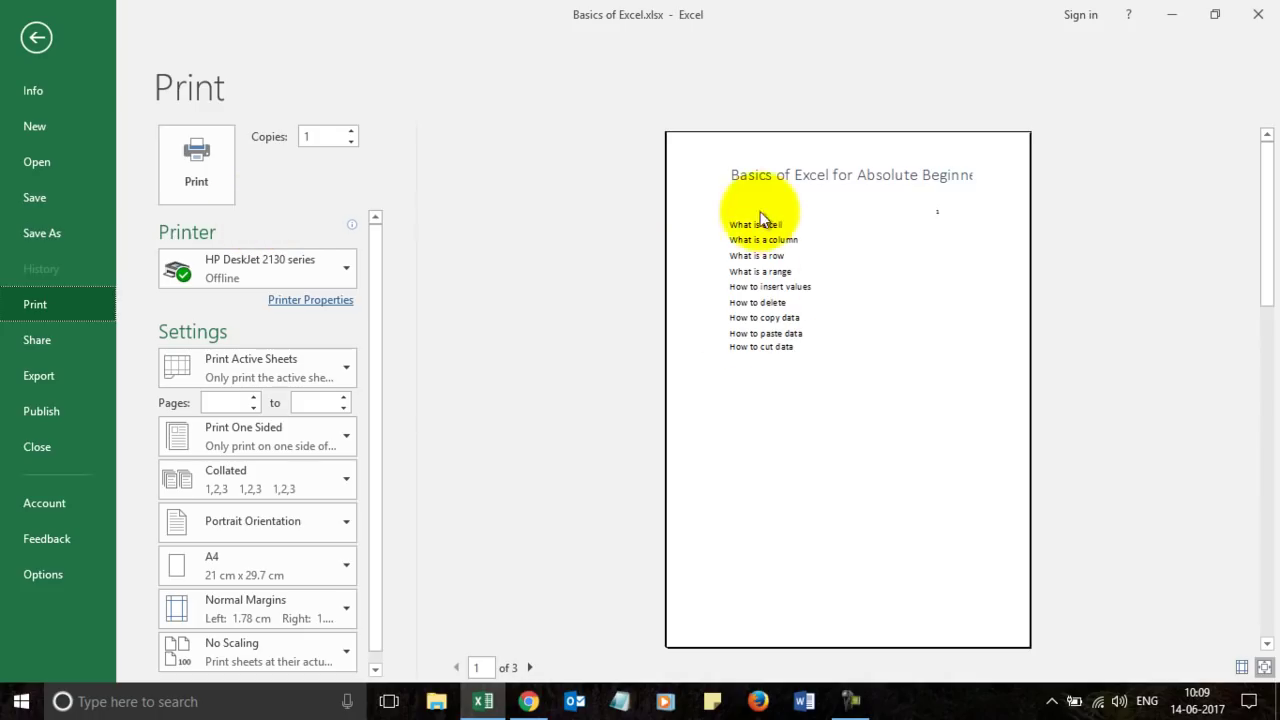
key(Escape)
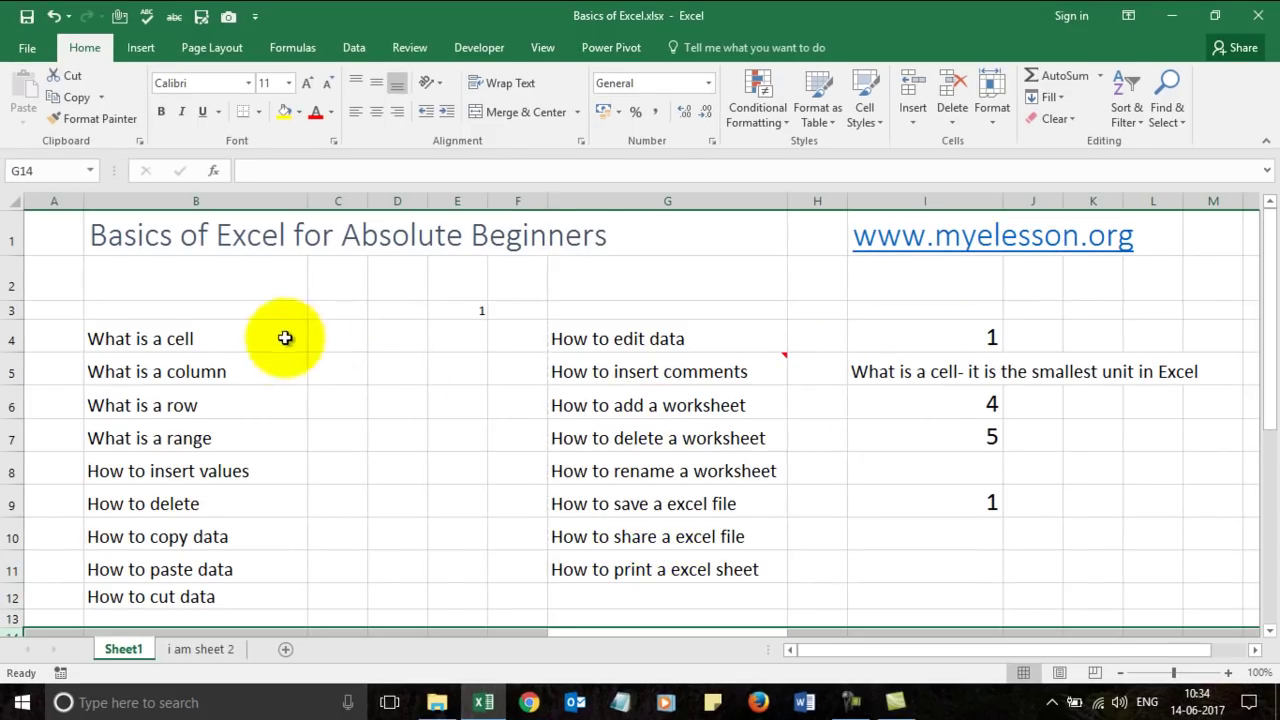
Look through the Excel course pictures below the second title in row 17 of Sheet1
scroll(365, 324, down, 4)
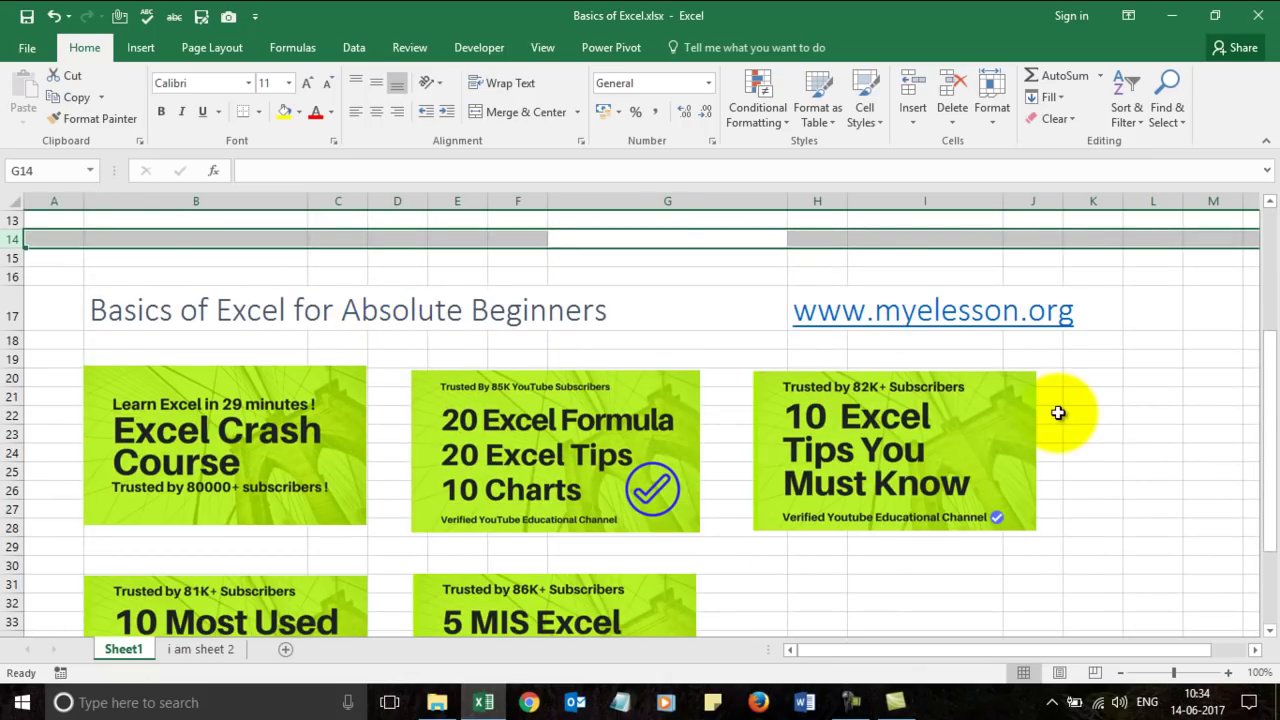
scroll(1057, 411, down, 1)
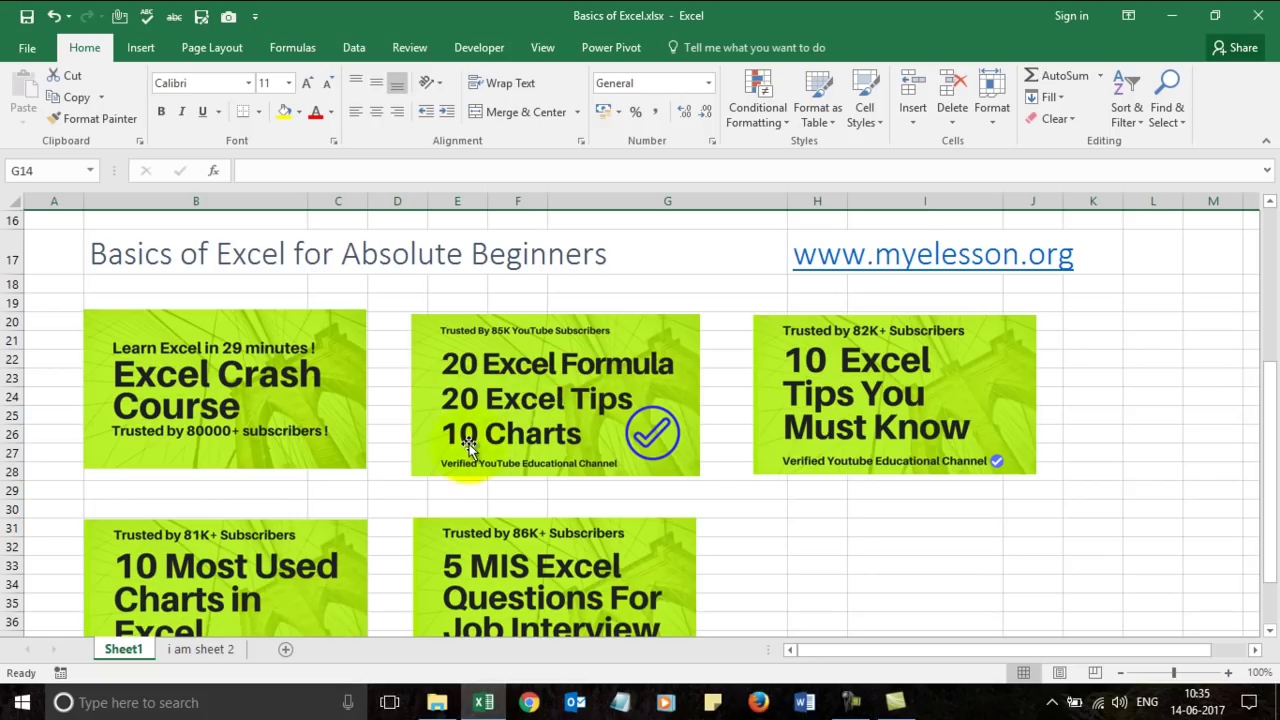
scroll(846, 330, down, 1)
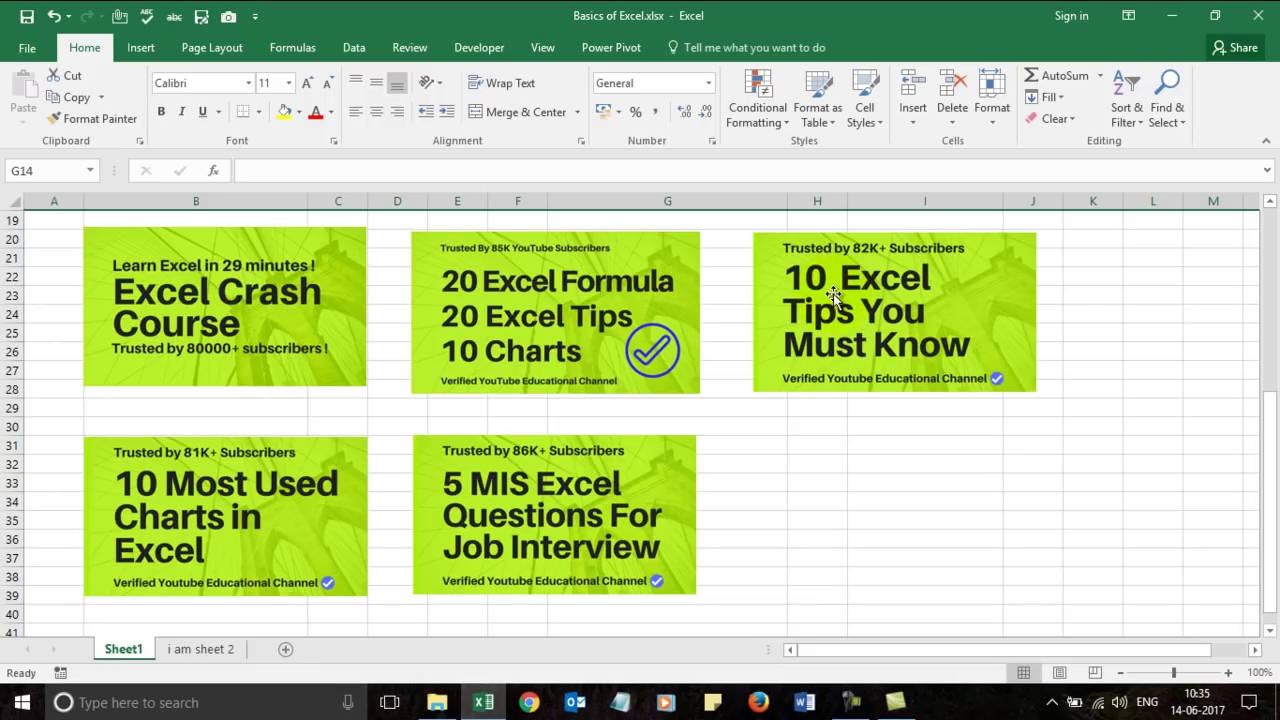
scroll(829, 474, down, 1)
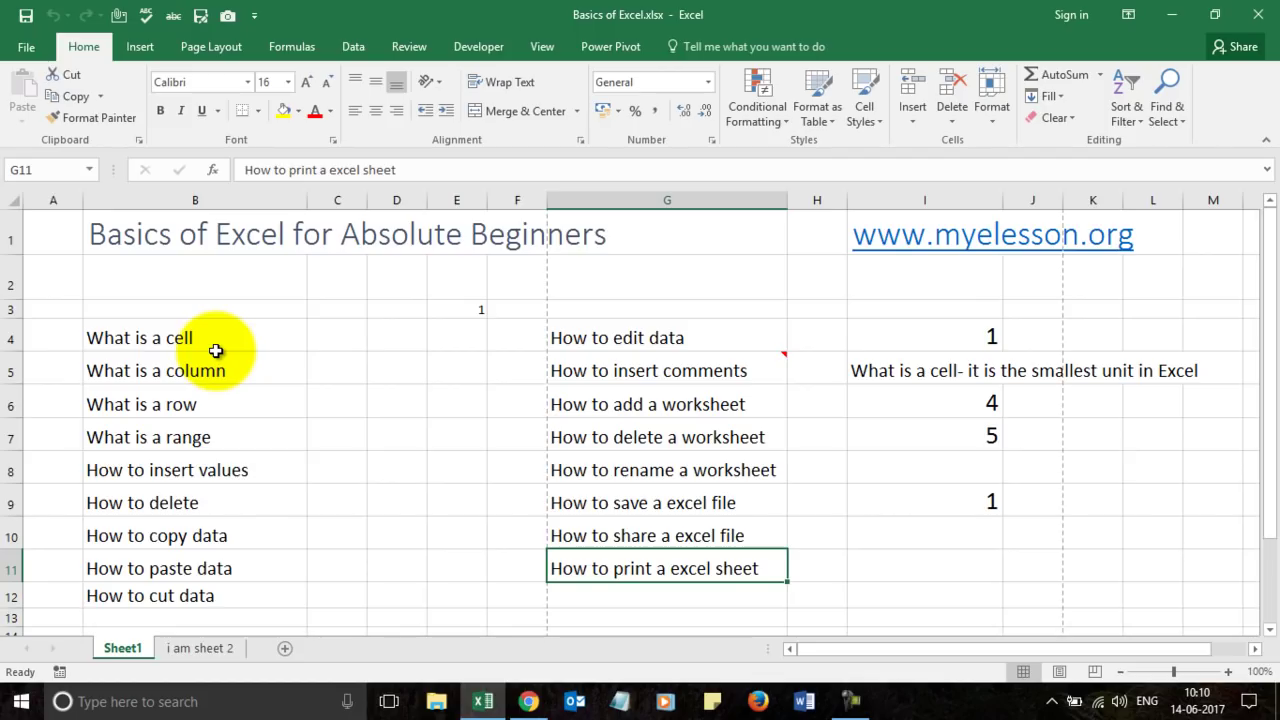
Switch to Chrome, look through the viewer comments on the "Learn Basic Excel Skills For Beginners" YouTube video, and return to the Excel workbook
click(528, 697)
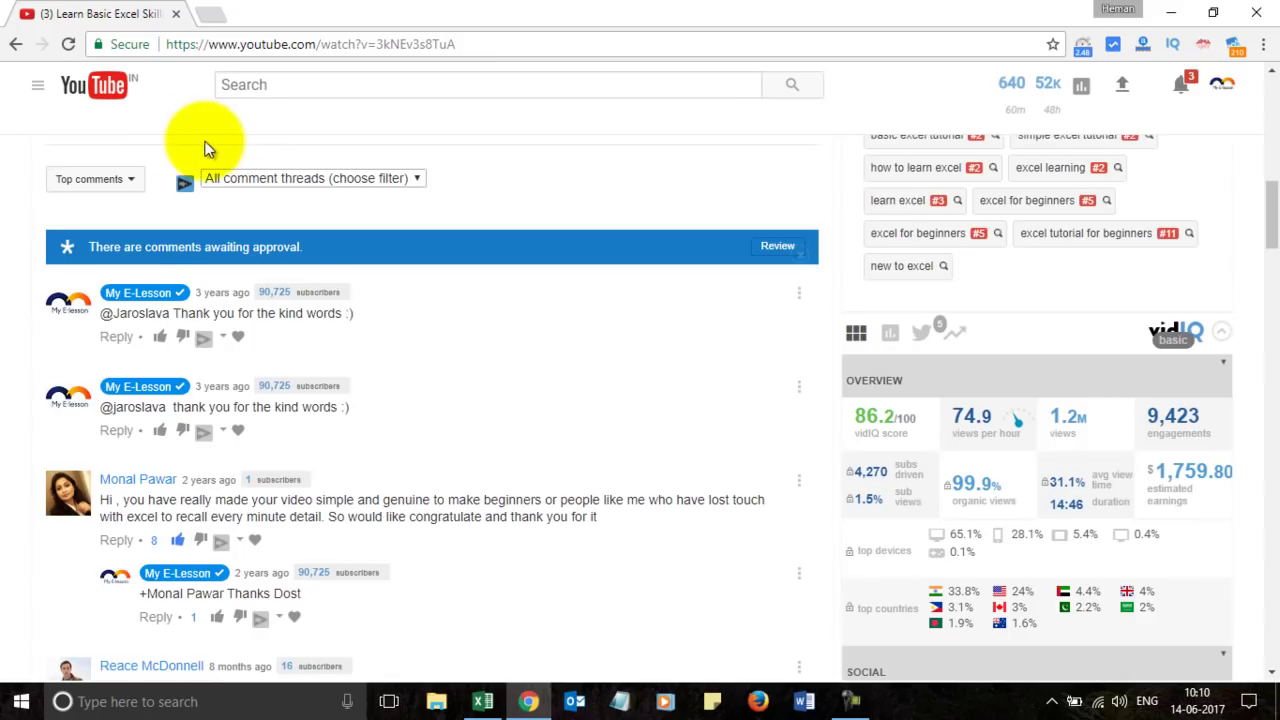
scroll(414, 329, up, 6)
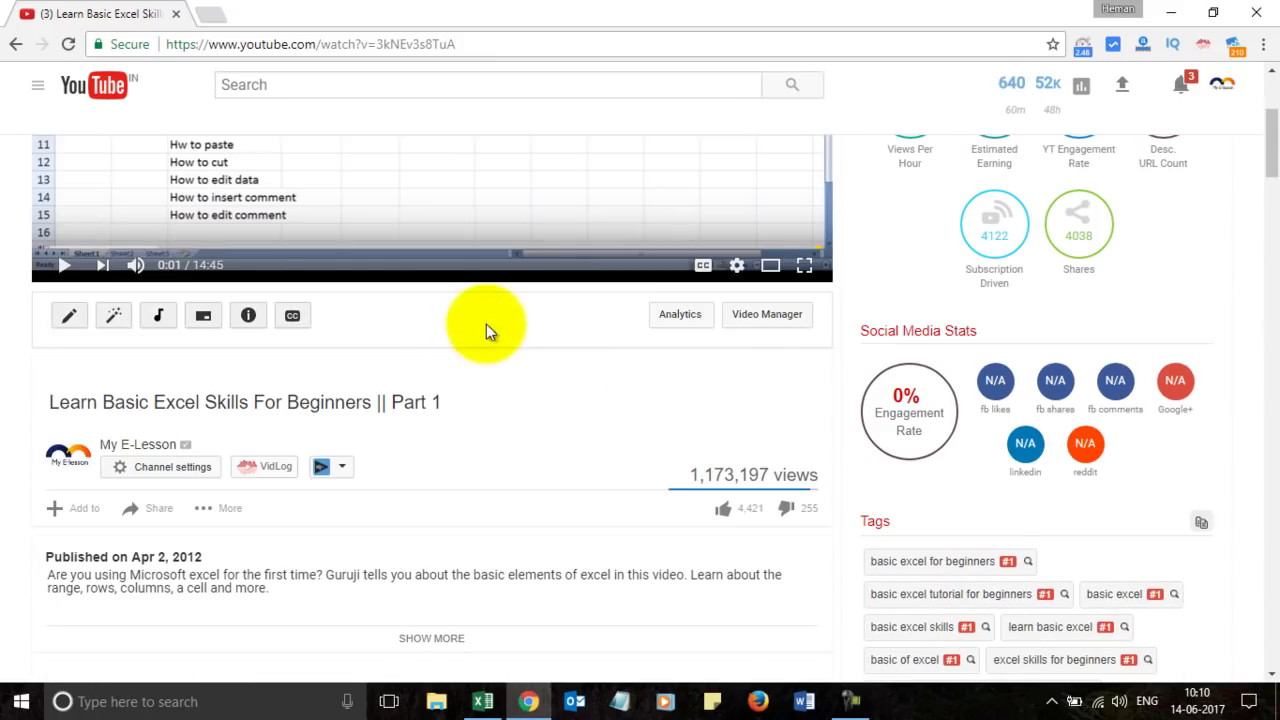
scroll(412, 470, down, 5)
scroll(497, 468, down, 2)
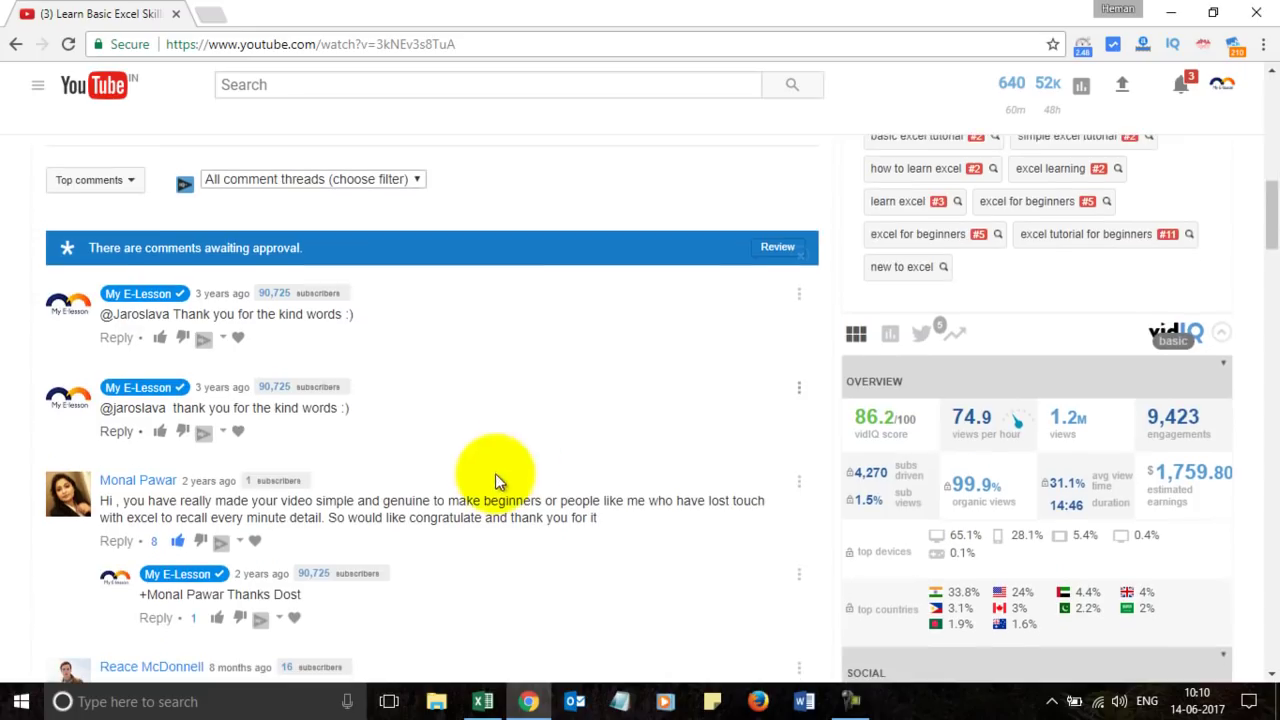
scroll(430, 460, down, 1)
scroll(455, 480, down, 2)
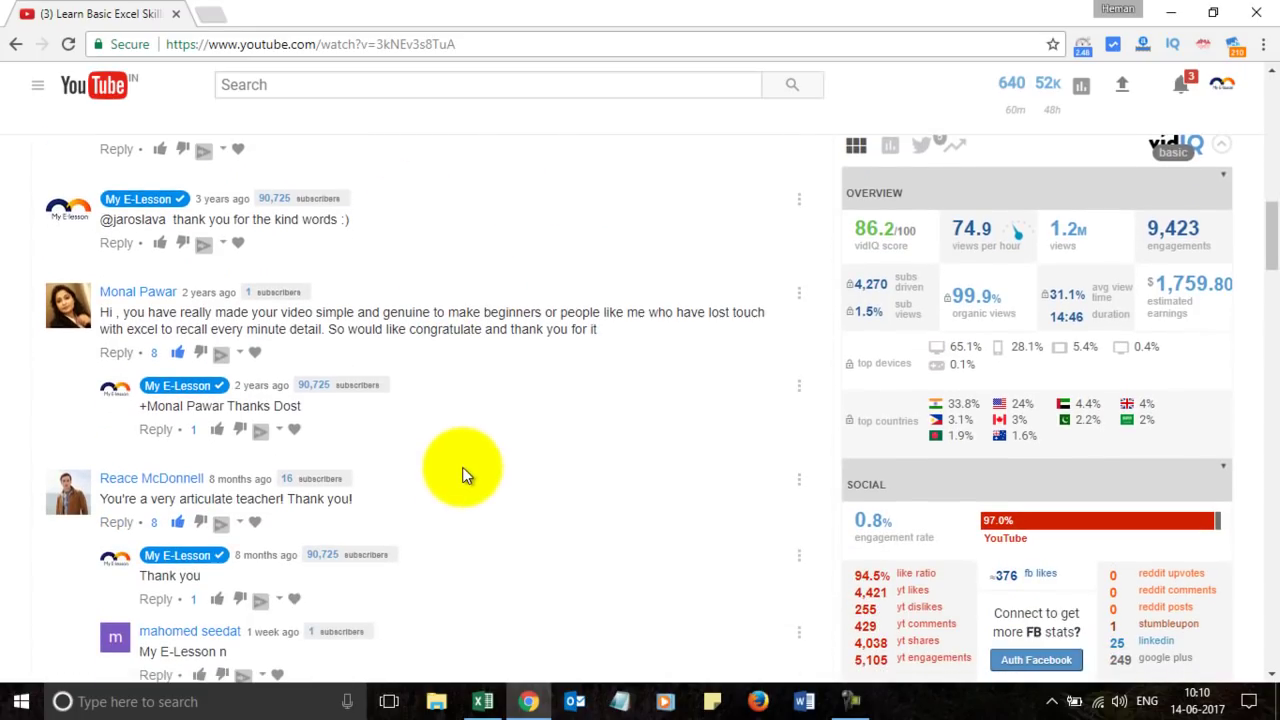
scroll(475, 470, down, 2)
scroll(494, 463, down, 4)
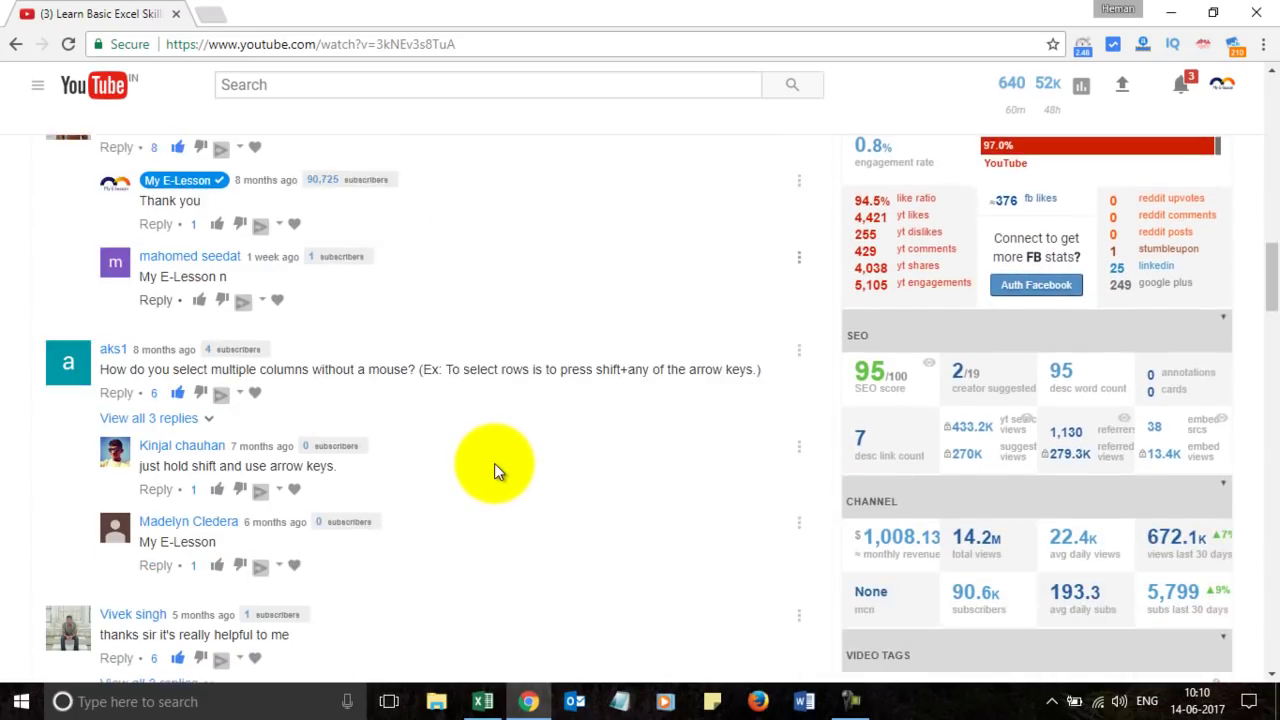
scroll(494, 463, up, 8)
scroll(497, 500, up, 1)
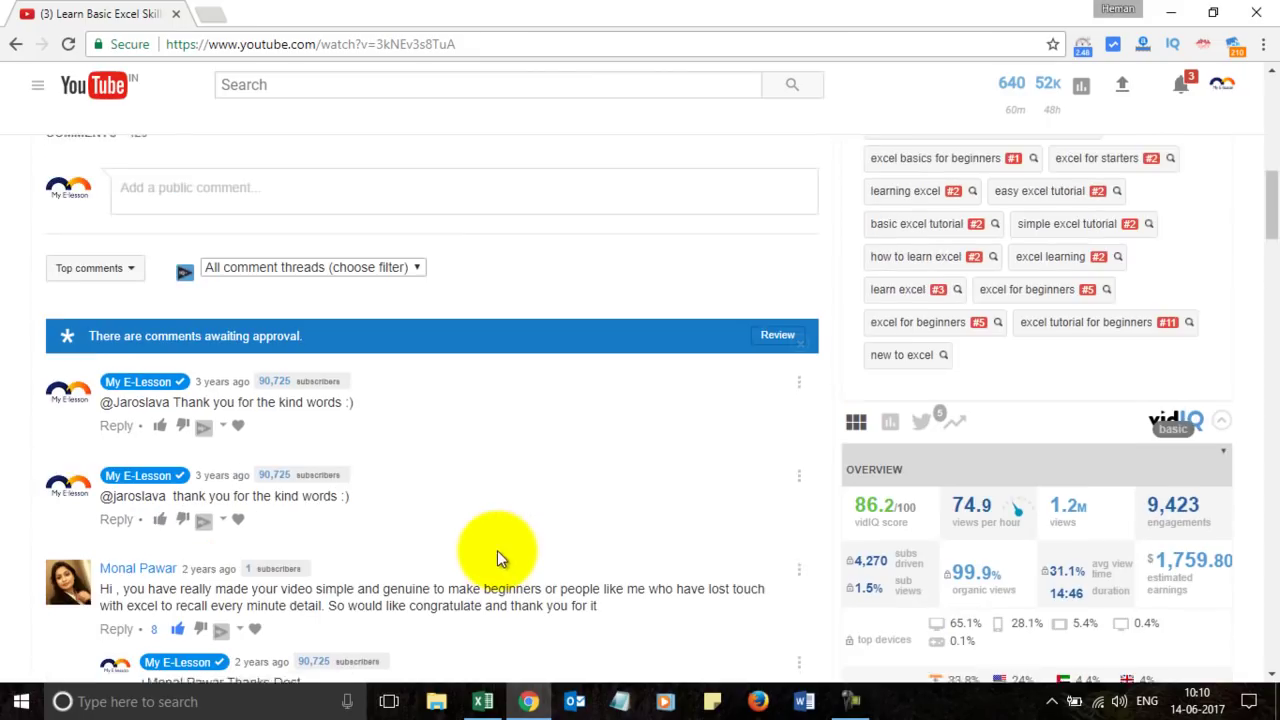
click(1165, 14)
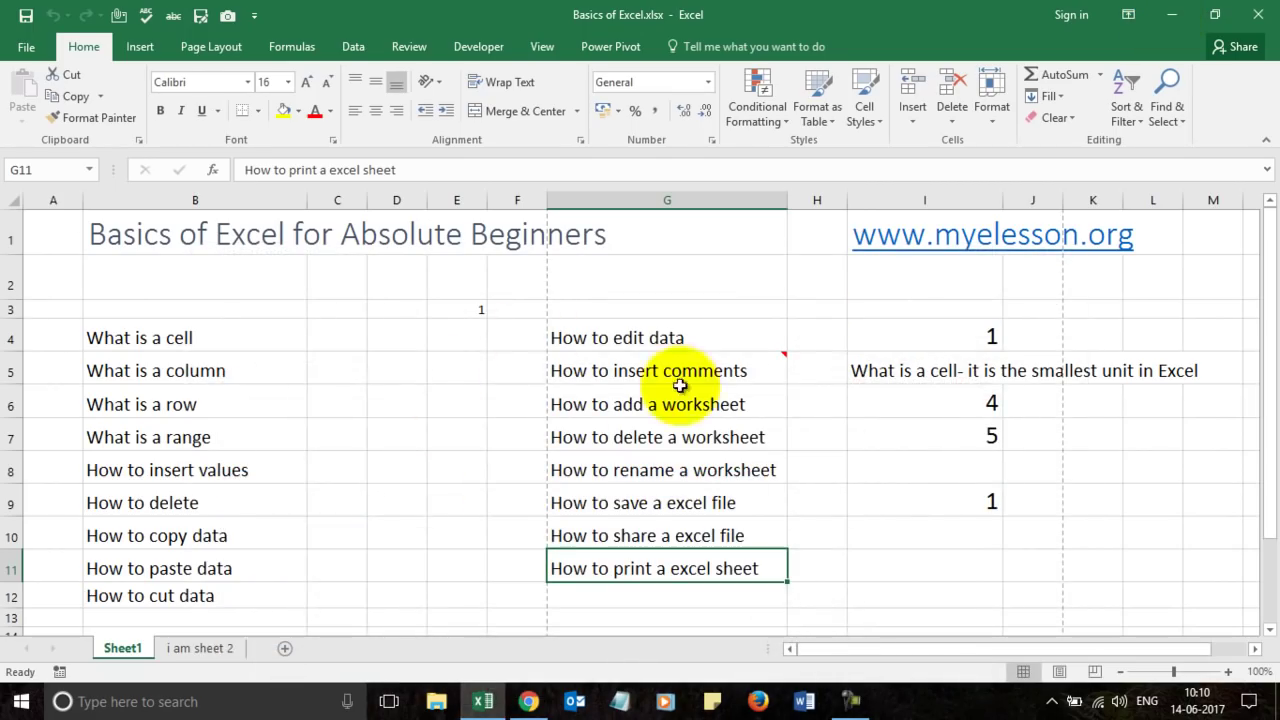